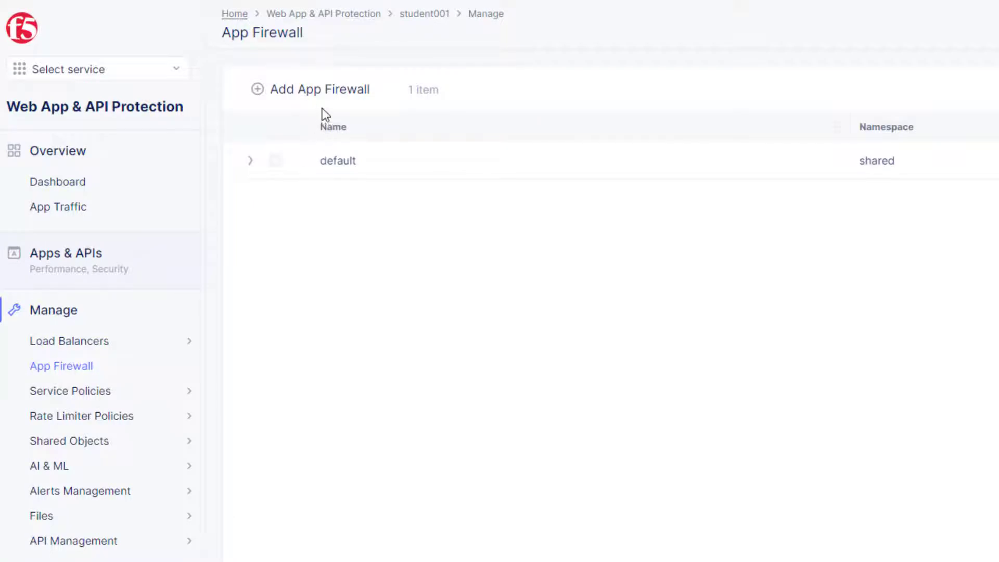
- Create an app firewall named blocking-app-firewall with its enforcement mode set to Blocking, and save it
{"action": "left_click", "coordinate": [327, 98]}
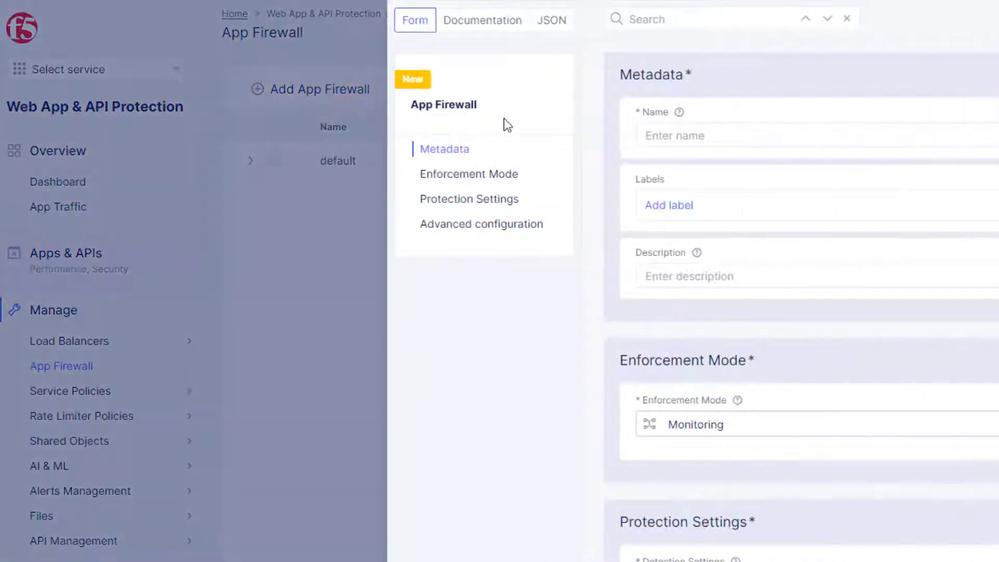
{"action": "left_click", "coordinate": [736, 138]}
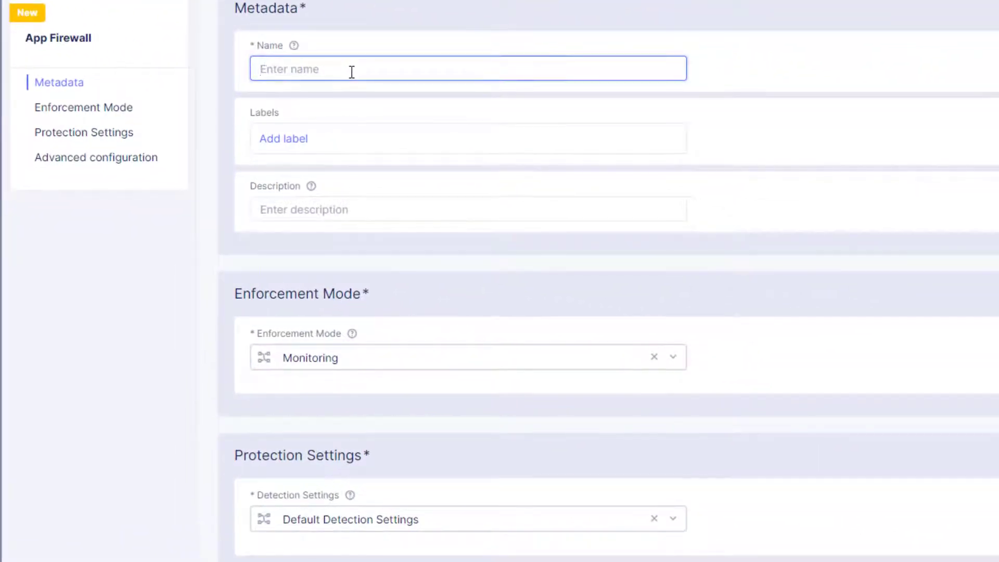
{"action": "type", "text": "blocking-app-firewall"}
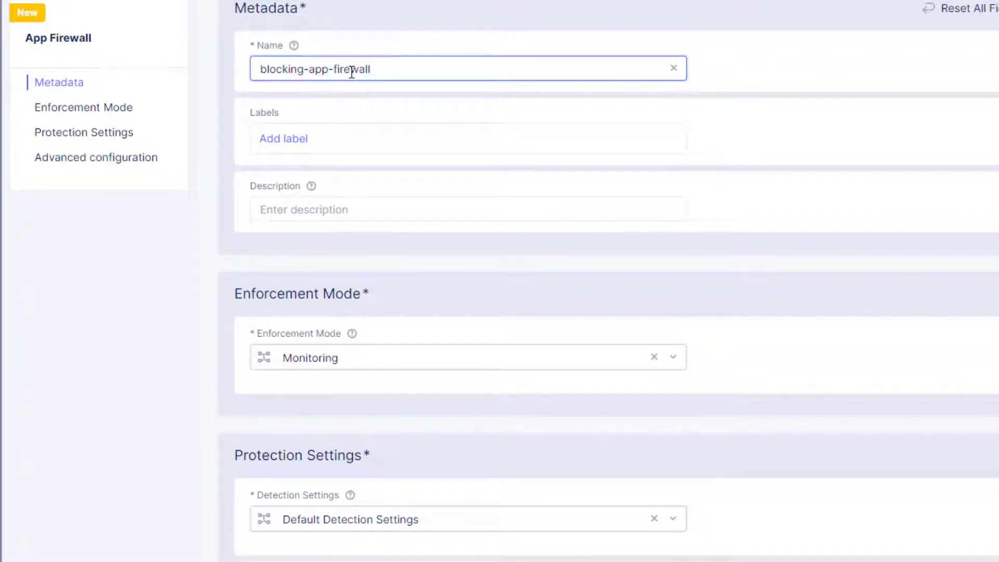
{"action": "scroll", "coordinate": [772, 307], "scroll_direction": "down", "scroll_amount": 5}
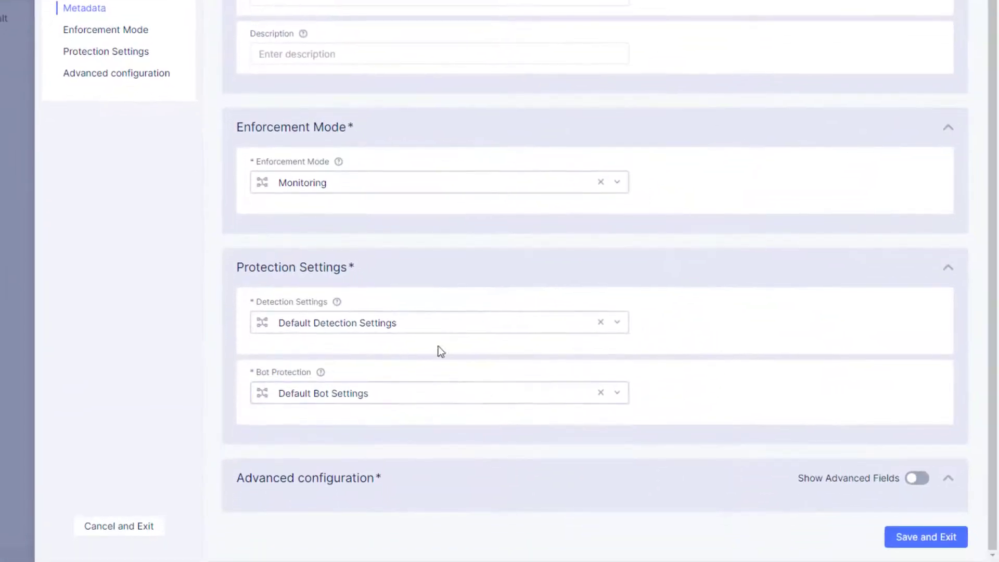
{"action": "left_click", "coordinate": [340, 189]}
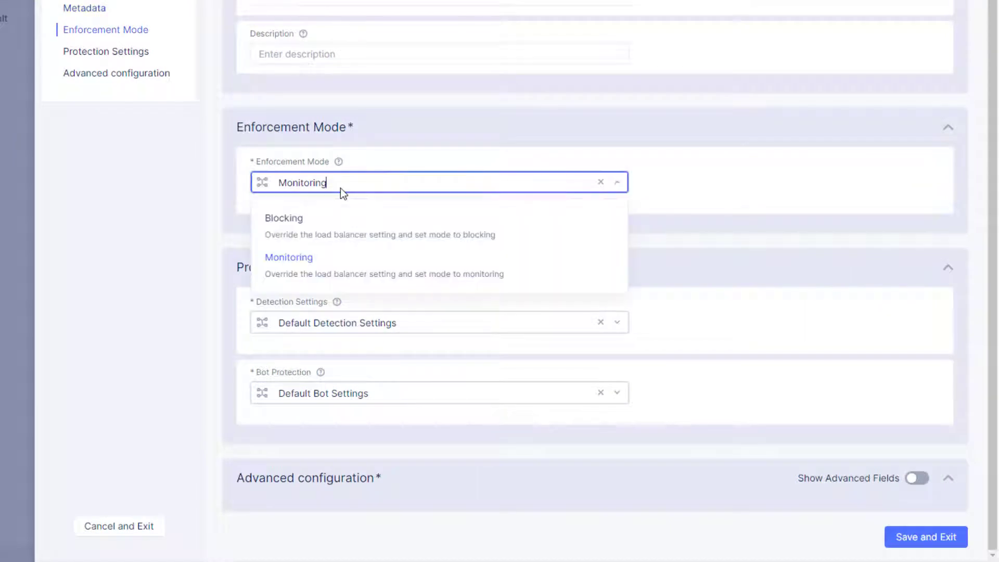
{"action": "left_click", "coordinate": [353, 243]}
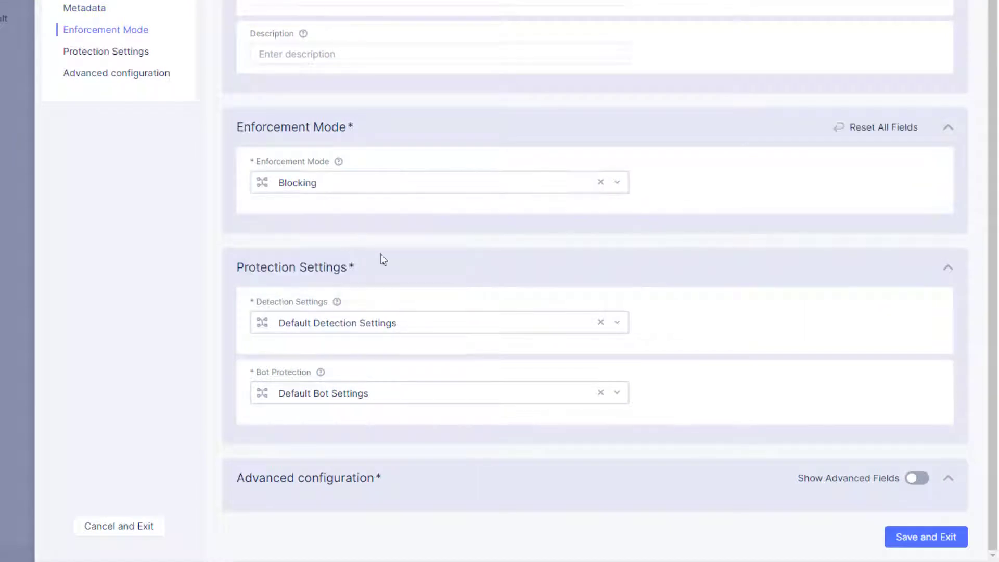
{"action": "left_click", "coordinate": [912, 538]}
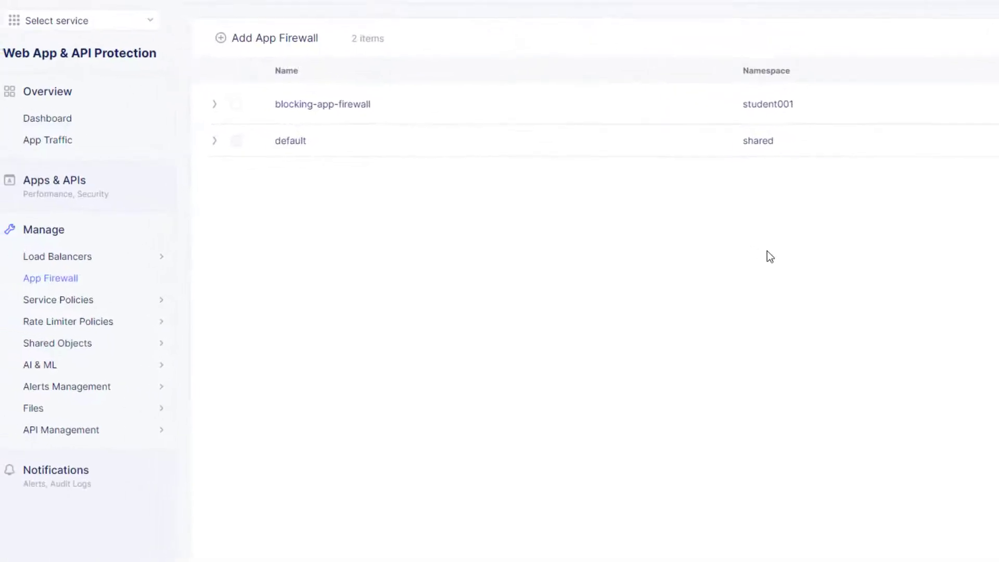
- Start a new origin pool and name it public
{"action": "mouse_move", "coordinate": [152, 267]}
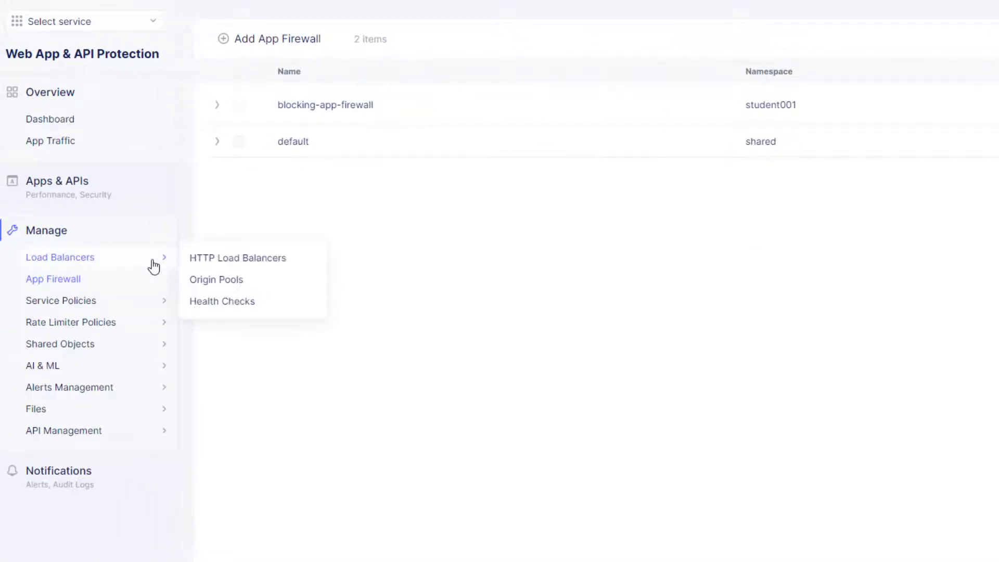
{"action": "left_click", "coordinate": [227, 286]}
{"action": "left_click", "coordinate": [723, 342]}
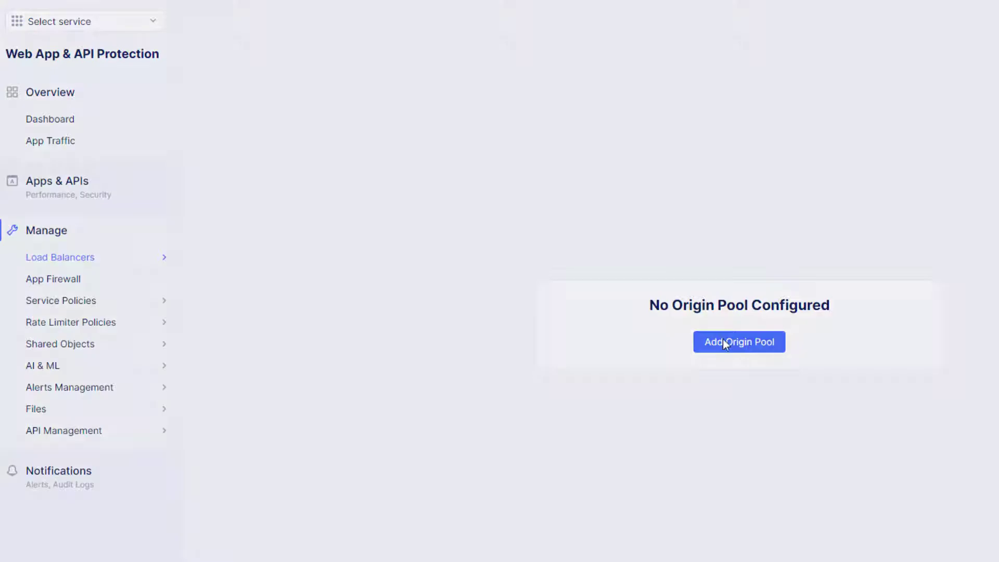
{"action": "left_click", "coordinate": [552, 77]}
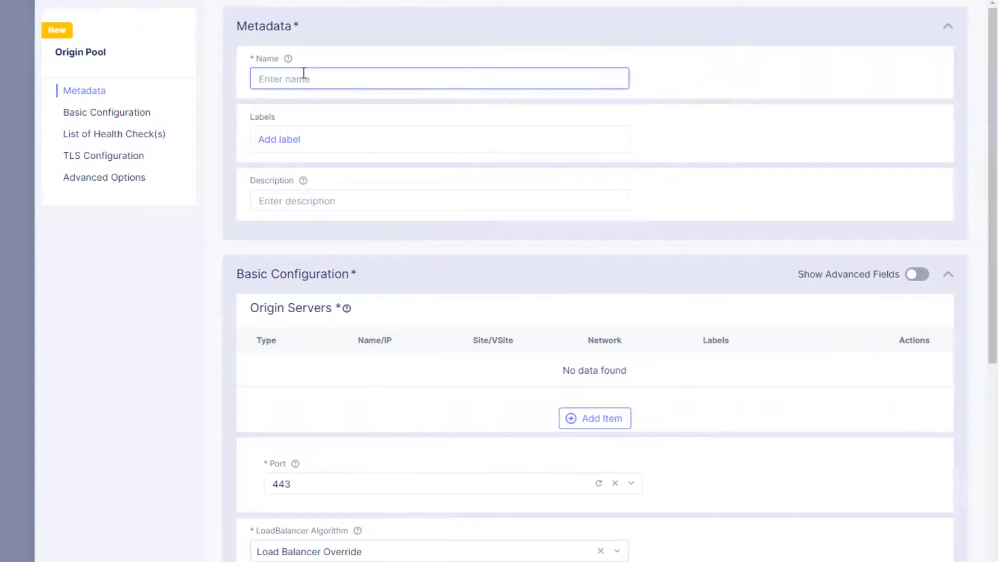
{"action": "type", "text": "public"}
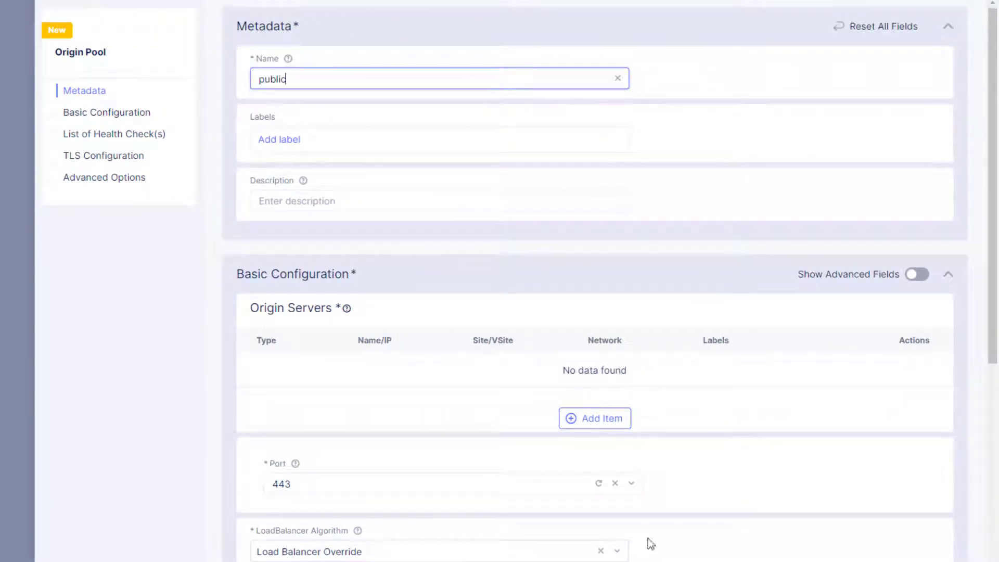
- Add an origin server to the pool with the public DNS name public.lab.f5demos.com
{"action": "left_click", "coordinate": [594, 417]}
{"action": "left_click", "coordinate": [396, 139]}
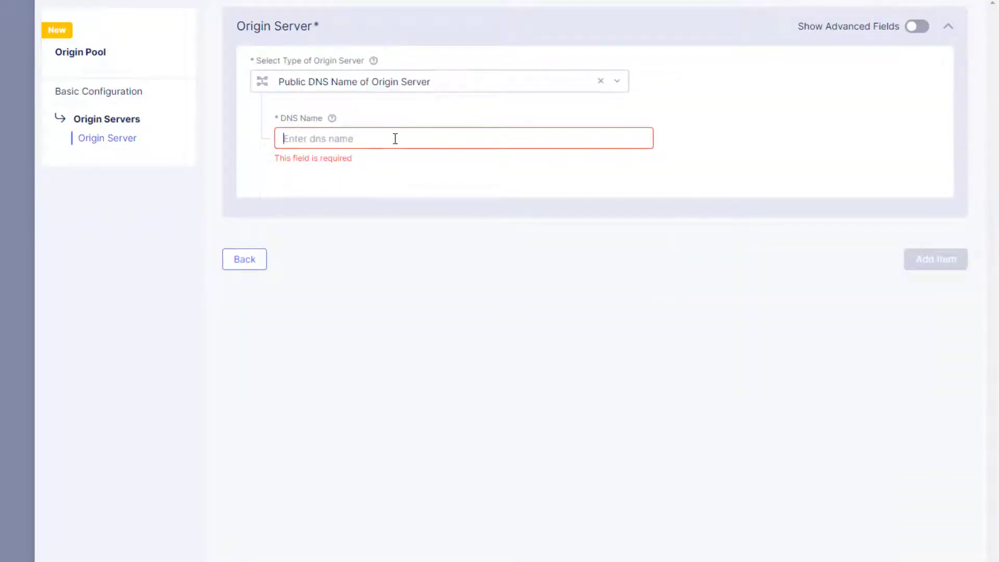
{"action": "type", "text": "public"}
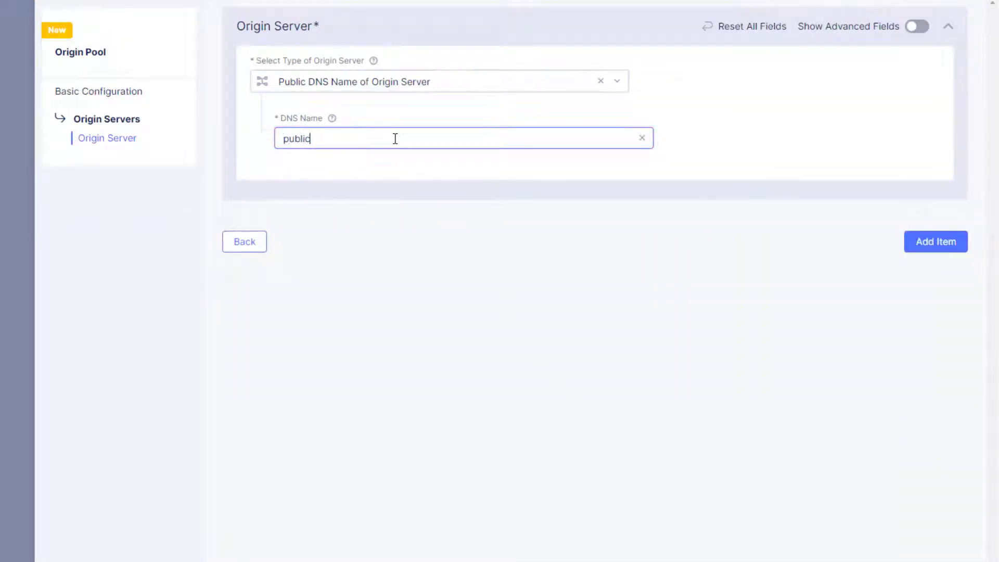
{"action": "type", "text": ".lab.f5demos.com"}
{"action": "left_click", "coordinate": [938, 246]}
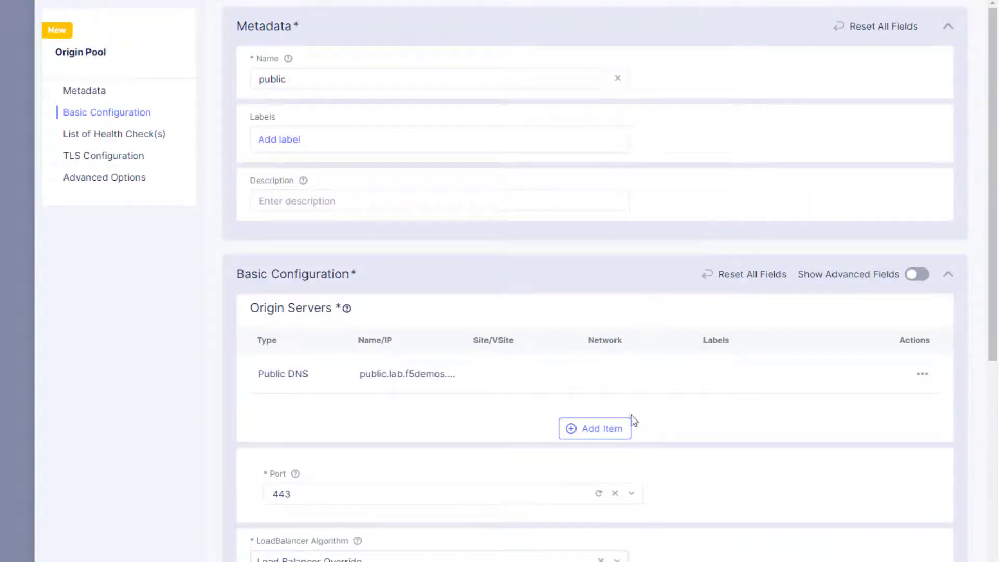
- Set the origin pool's port to 80, keeping the load balancer algorithm as it is
{"action": "left_click", "coordinate": [440, 497]}
{"action": "double_click", "coordinate": [440, 497]}
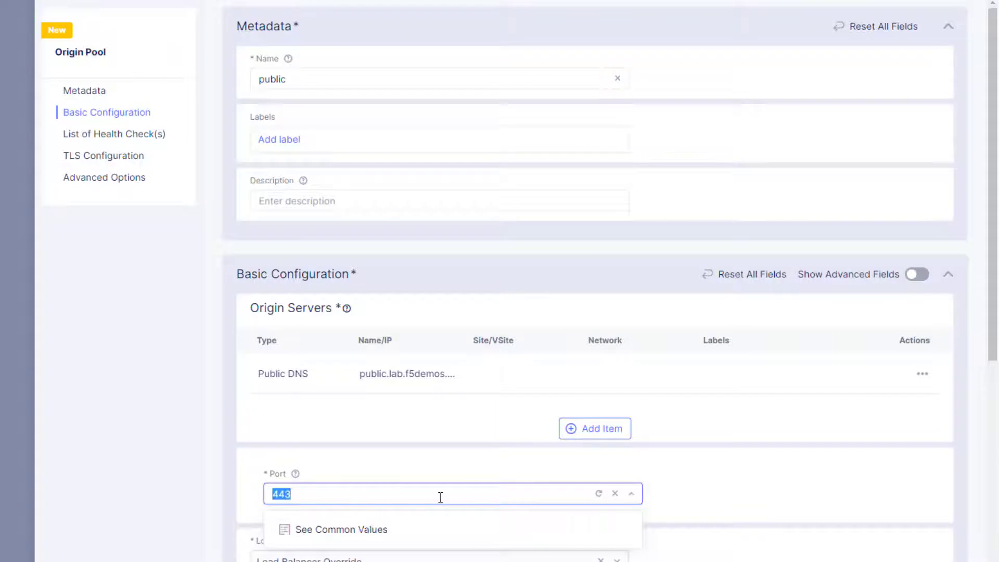
{"action": "type", "text": "80"}
{"action": "key", "text": "Tab"}
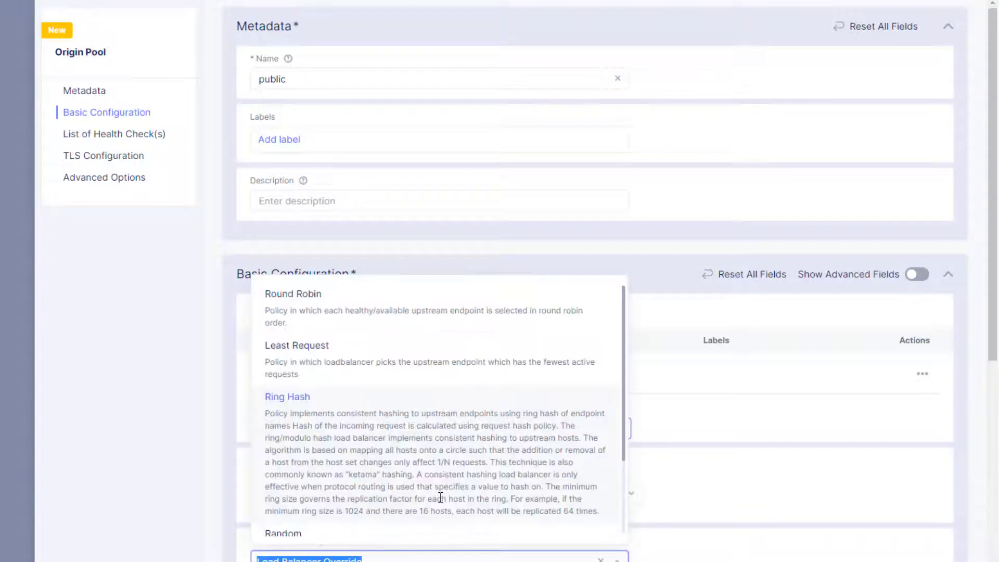
{"action": "left_click", "coordinate": [692, 449]}
- Add a health check entry to the origin pool and start a new health check named http
{"action": "scroll", "coordinate": [708, 451], "scroll_direction": "down", "scroll_amount": 6}
{"action": "scroll", "coordinate": [713, 454], "scroll_direction": "down", "scroll_amount": 3}
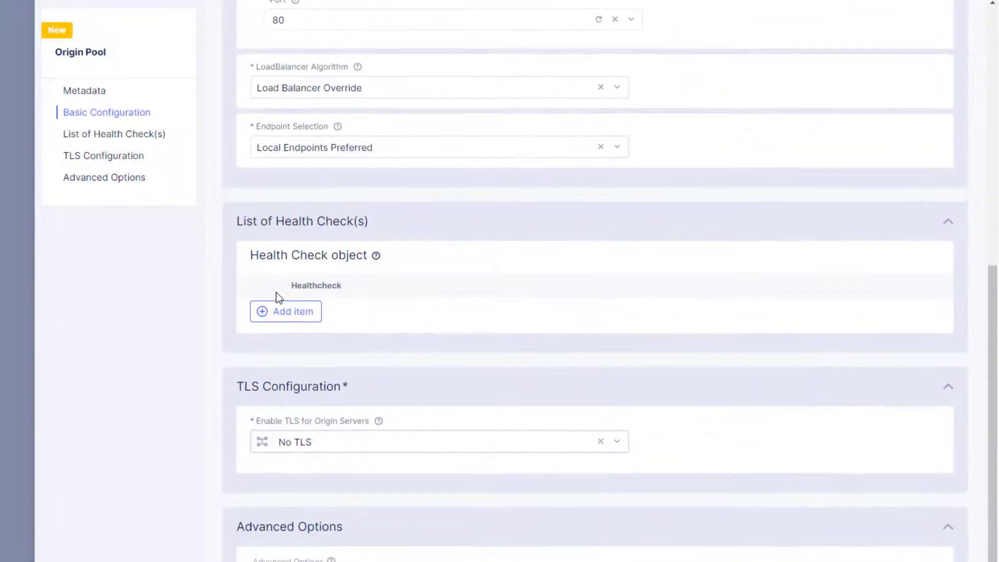
{"action": "left_click", "coordinate": [286, 313]}
{"action": "left_click", "coordinate": [333, 320]}
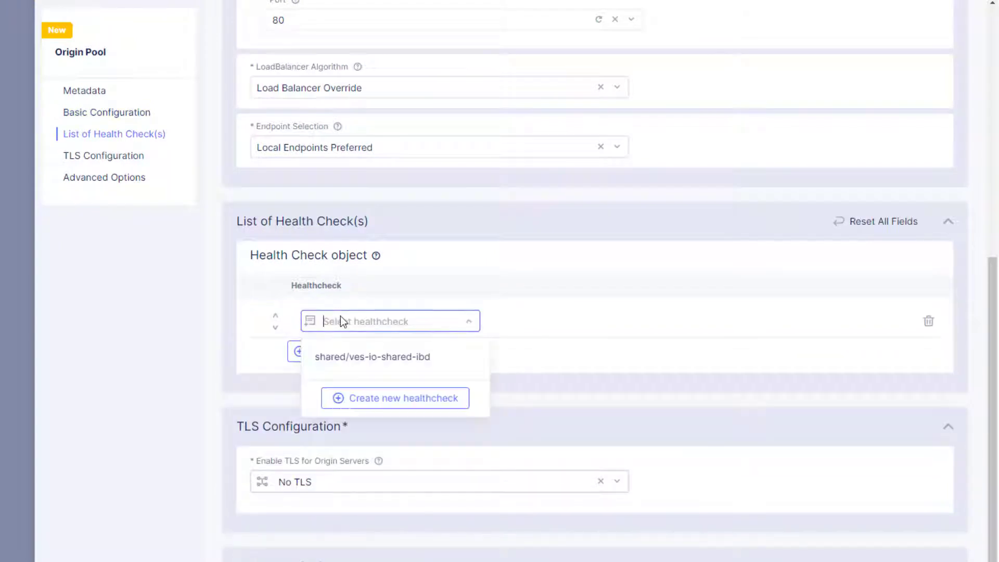
{"action": "left_click", "coordinate": [375, 404]}
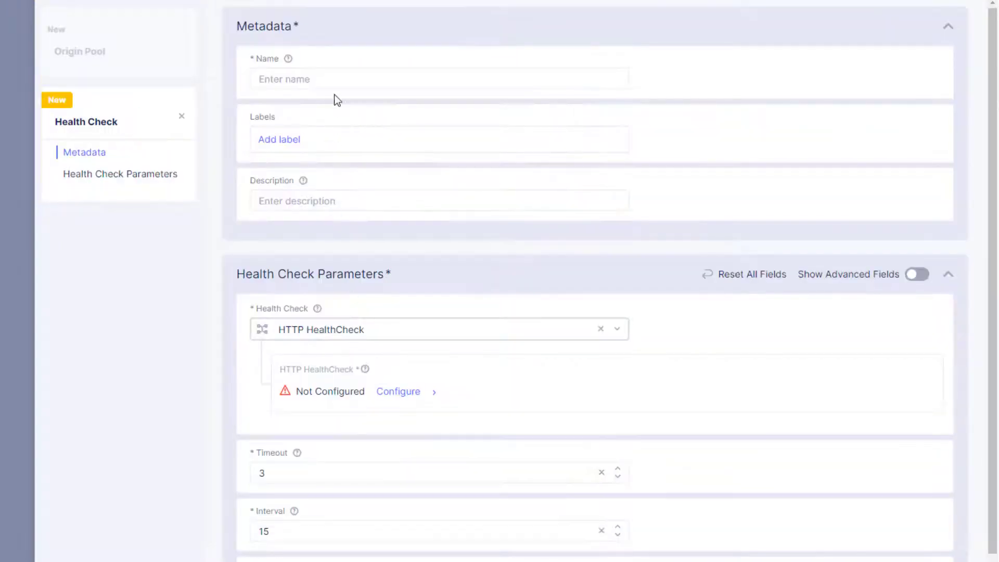
{"action": "left_click", "coordinate": [339, 74]}
{"action": "type", "text": "http"}
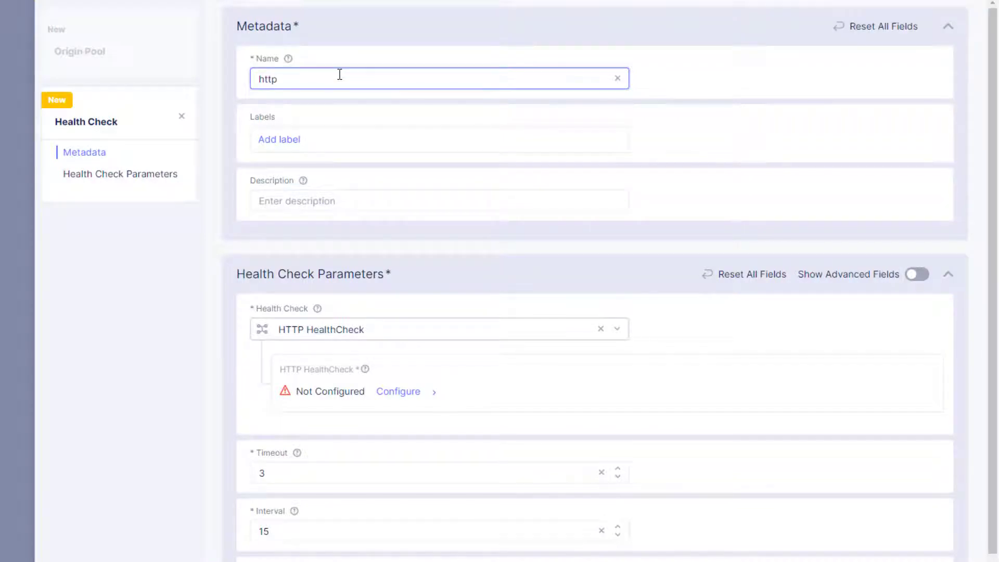
- Apply the default HTTP request parameters to the health check and save it to the origin pool
{"action": "left_click", "coordinate": [411, 394]}
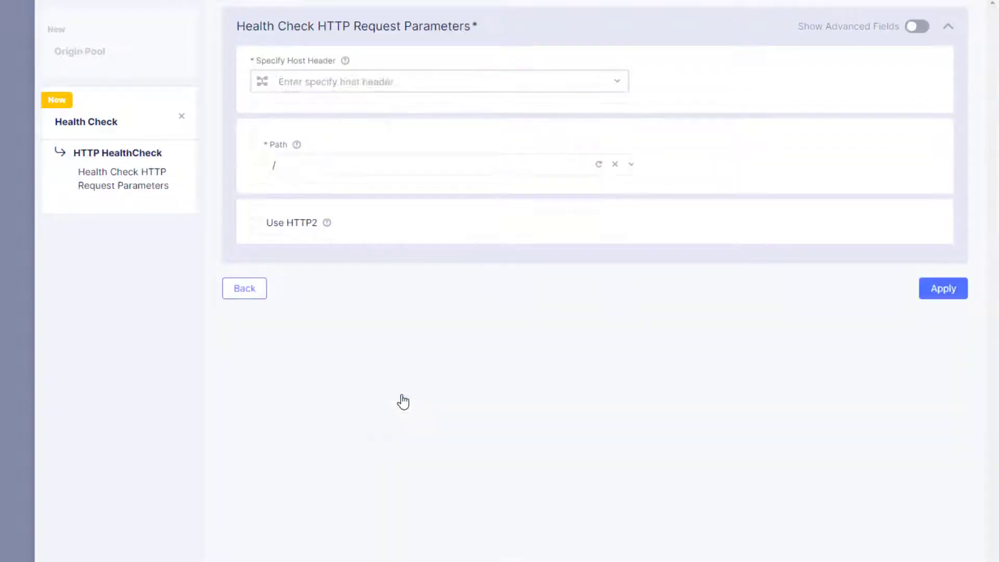
{"action": "left_click", "coordinate": [932, 543]}
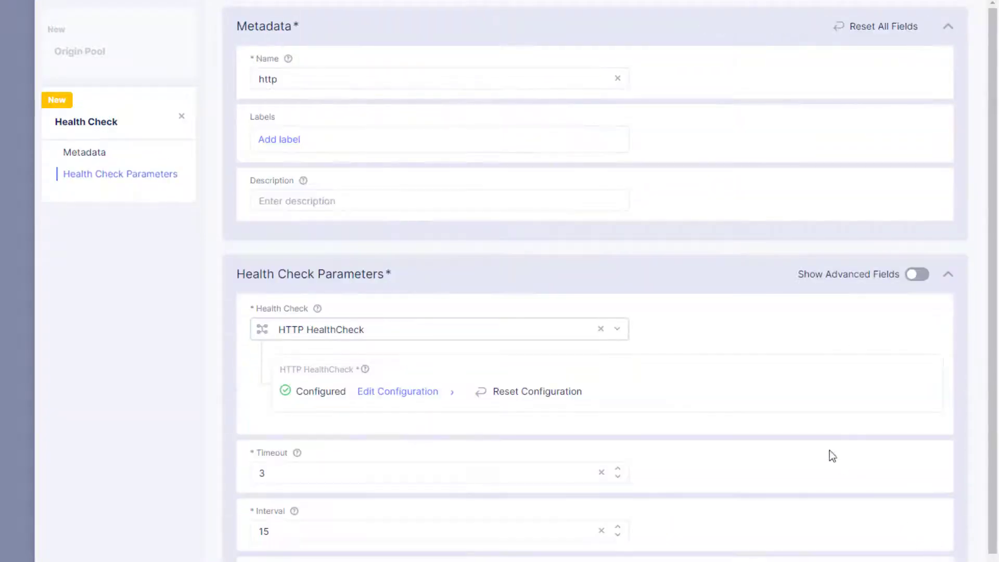
{"action": "scroll", "coordinate": [832, 468], "scroll_direction": "down", "scroll_amount": 1}
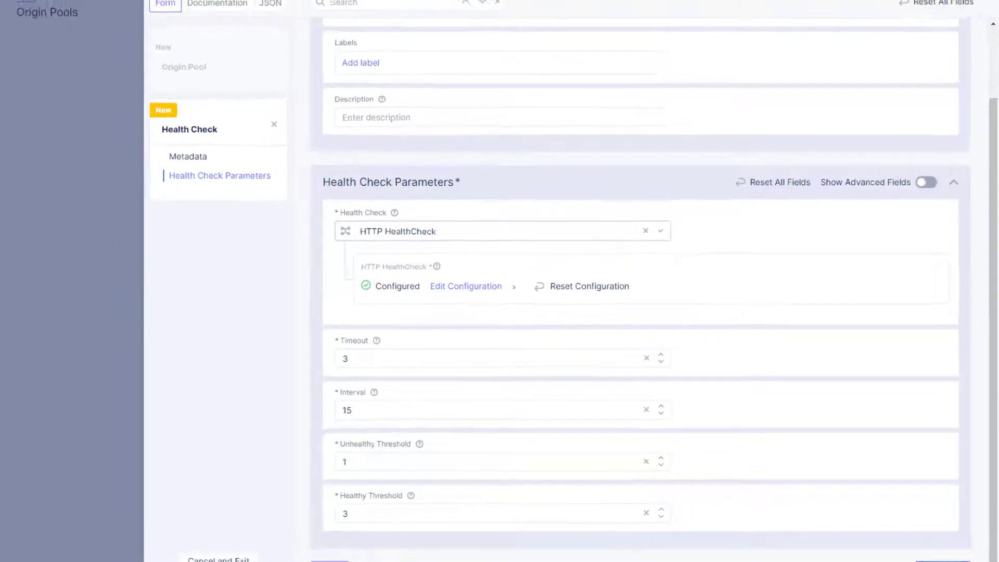
{"action": "left_click", "coordinate": [942, 561]}
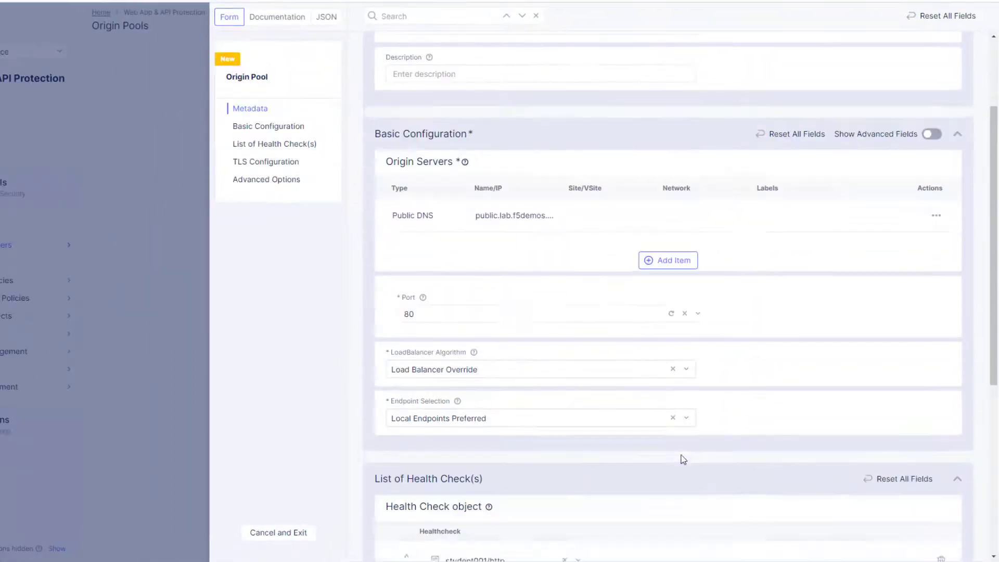
- Save the public origin pool with TLS left disabled
{"action": "scroll", "coordinate": [653, 483], "scroll_direction": "down", "scroll_amount": 3}
{"action": "scroll", "coordinate": [682, 459], "scroll_direction": "down", "scroll_amount": 3}
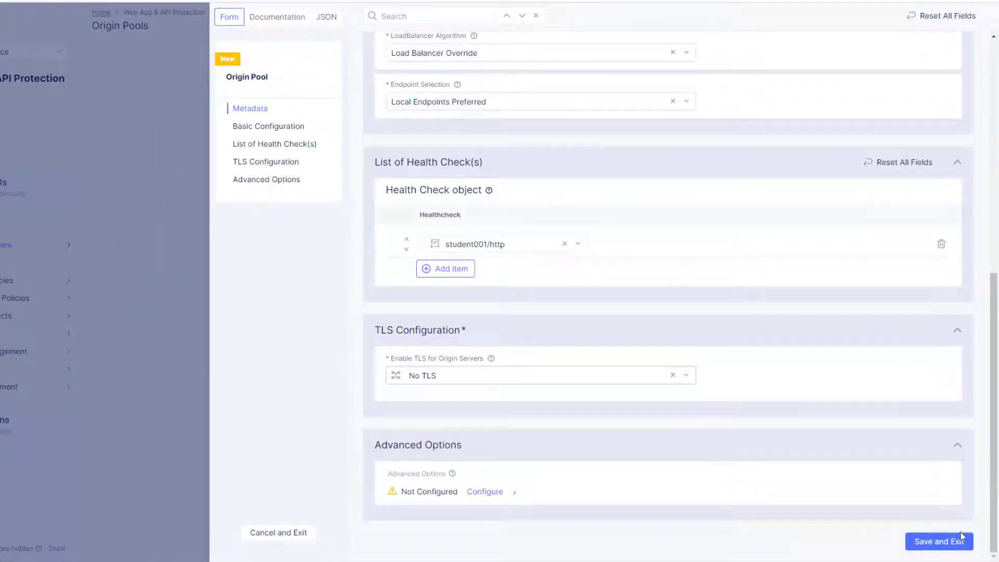
{"action": "left_click", "coordinate": [932, 541]}
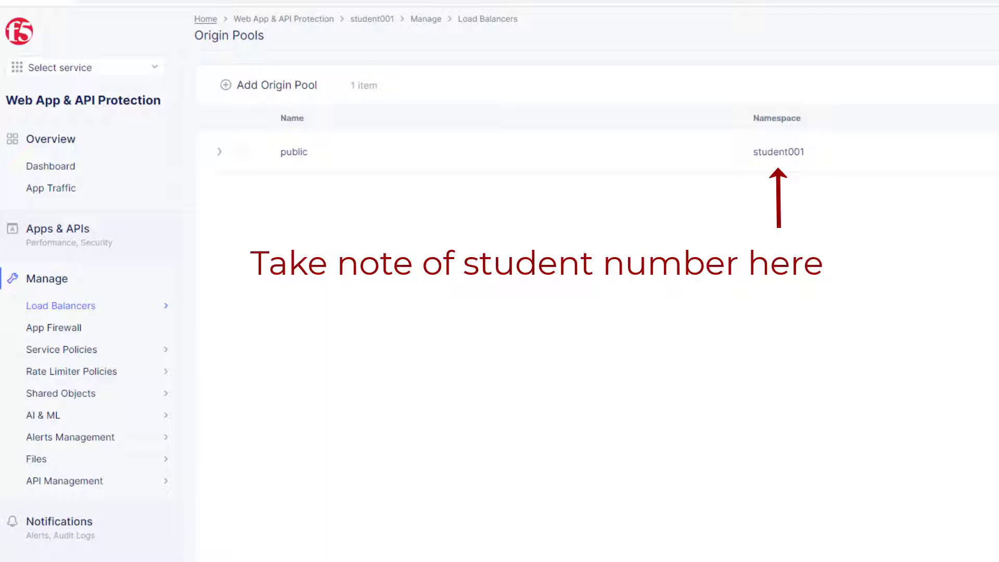
- Start a new HTTP load balancer and name it global
{"action": "mouse_move", "coordinate": [154, 312]}
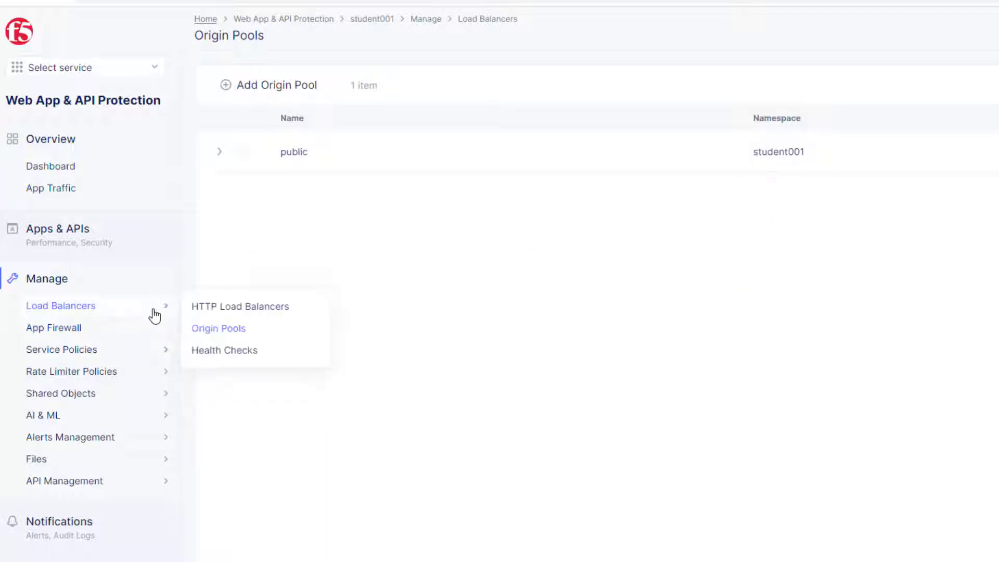
{"action": "left_click", "coordinate": [209, 308]}
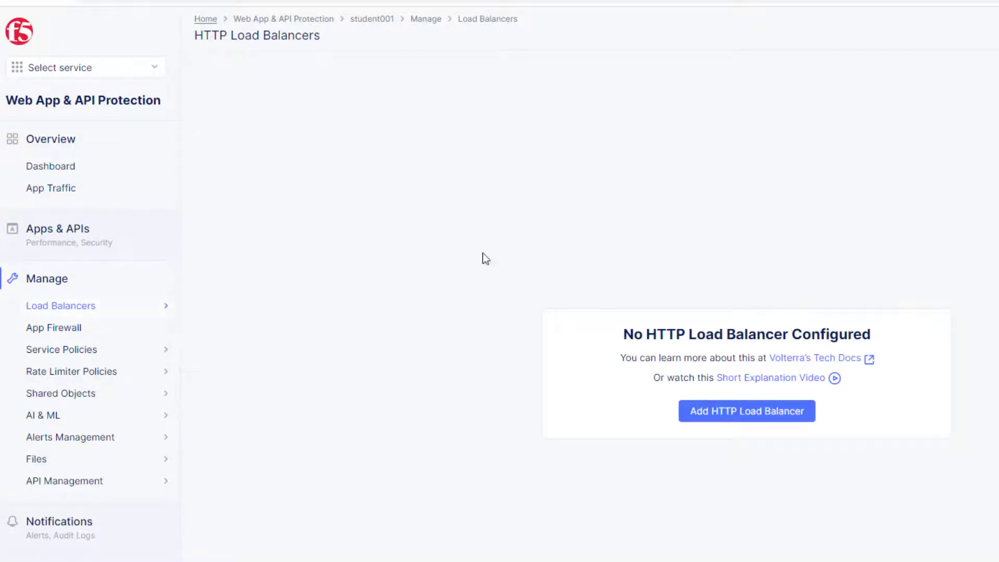
{"action": "left_click", "coordinate": [733, 413]}
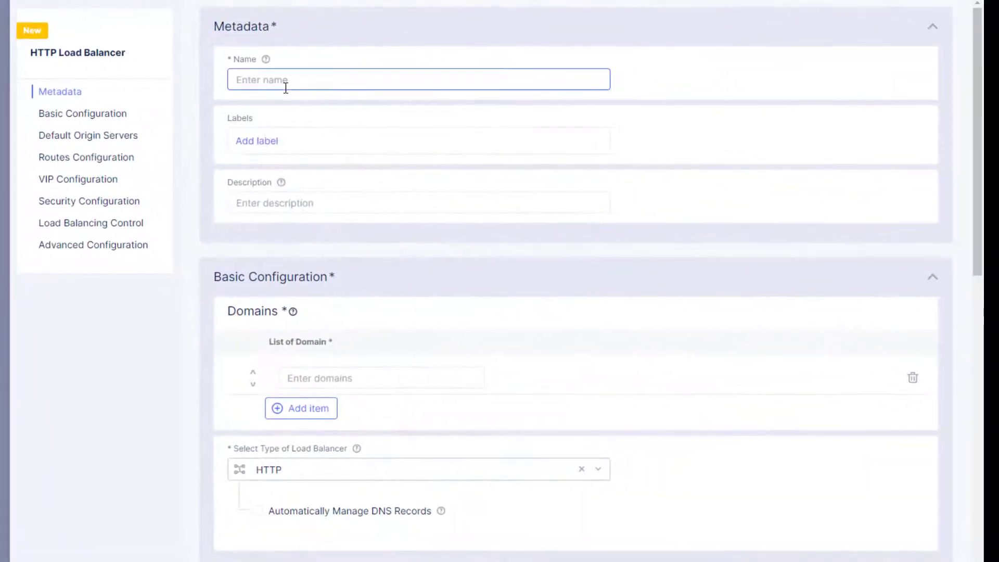
{"action": "left_click", "coordinate": [288, 80]}
{"action": "type", "text": "global"}
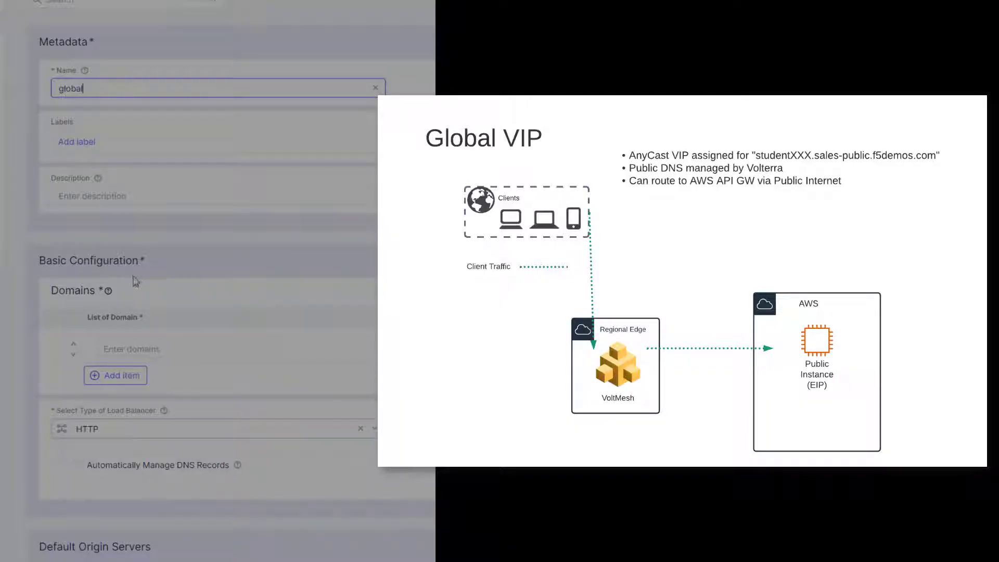
- Enter the load balancer domain student001.sales-public.f5demos.com and enable automatic management of DNS records
{"action": "left_click", "coordinate": [135, 348]}
{"action": "type", "text": "st"}
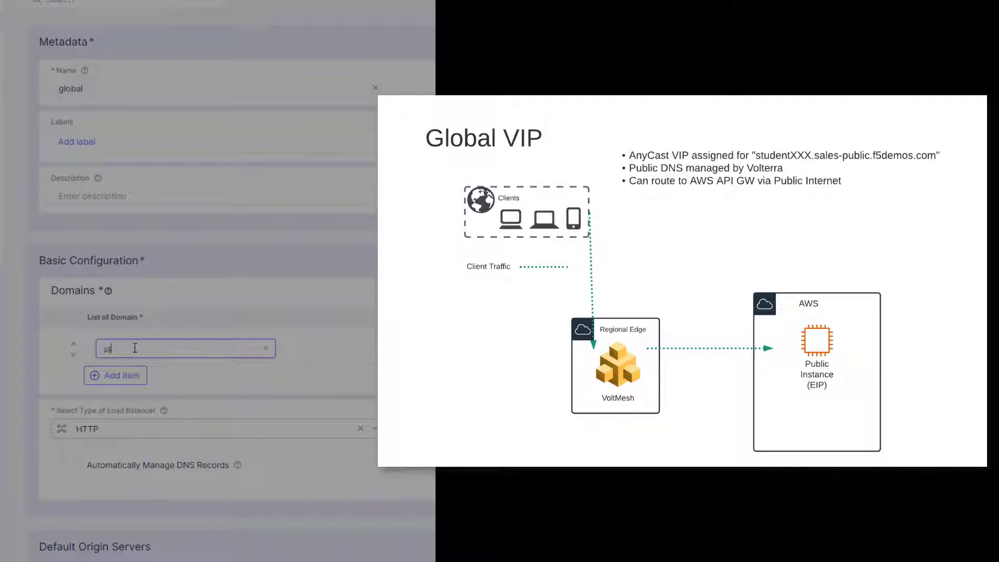
{"action": "type", "text": "udent001.sales-public.f5demos.com"}
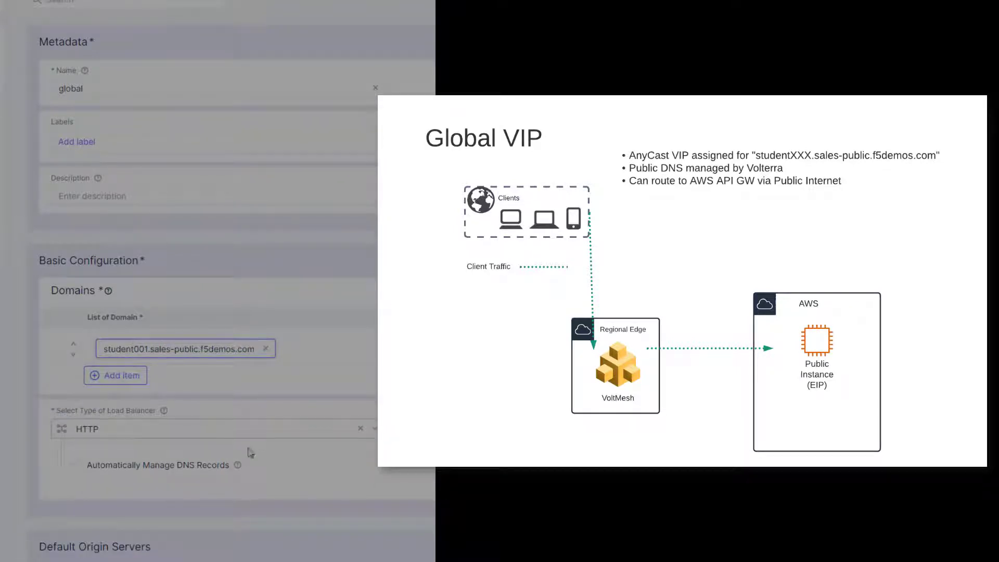
{"action": "left_click", "coordinate": [207, 470]}
- Add the existing student001/public origin pool with weight 1 to the load balancer's default origin servers
{"action": "scroll", "coordinate": [210, 473], "scroll_direction": "down", "scroll_amount": 6}
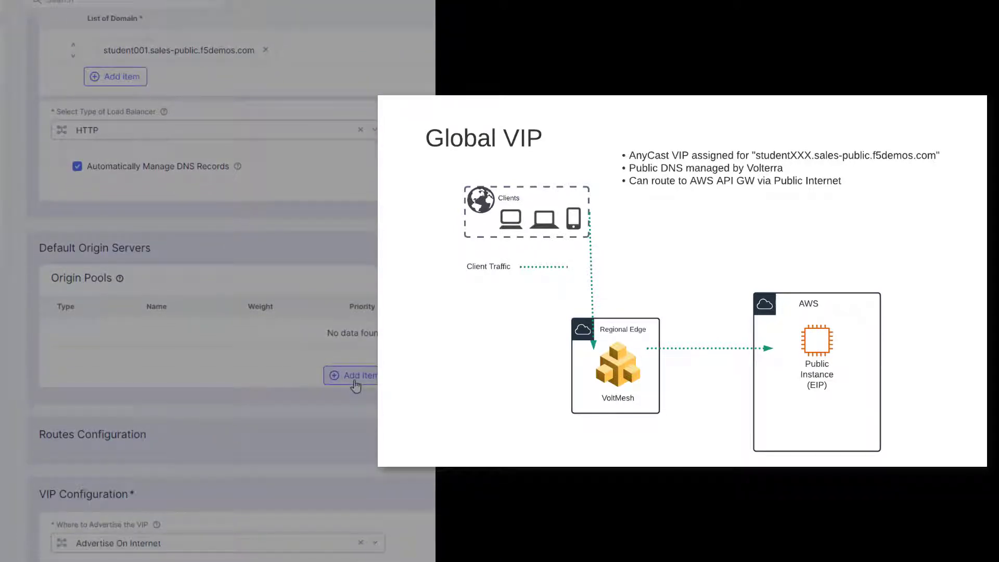
{"action": "left_click", "coordinate": [356, 387]}
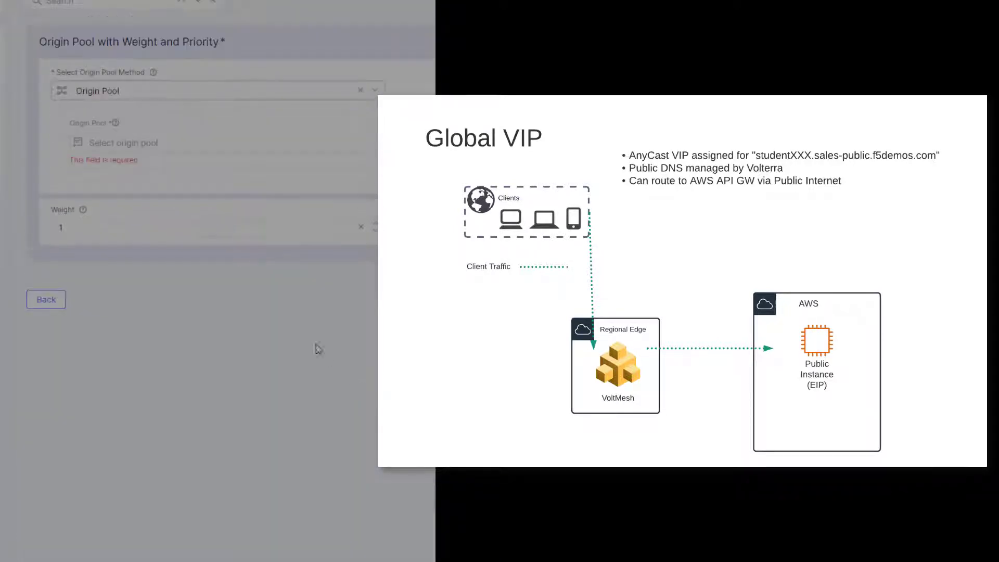
{"action": "left_click", "coordinate": [127, 145]}
{"action": "left_click", "coordinate": [135, 174]}
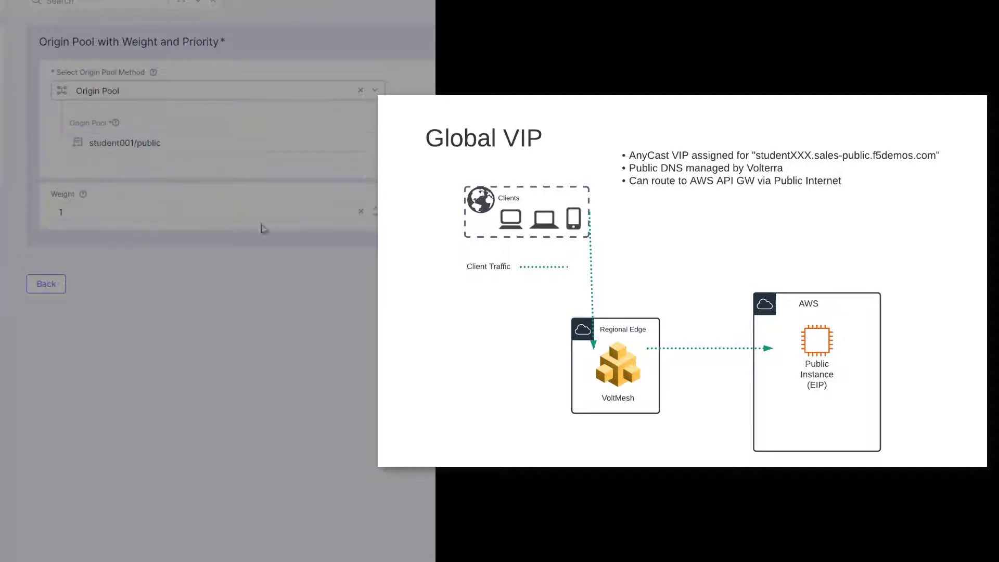
{"action": "left_click", "coordinate": [403, 283]}
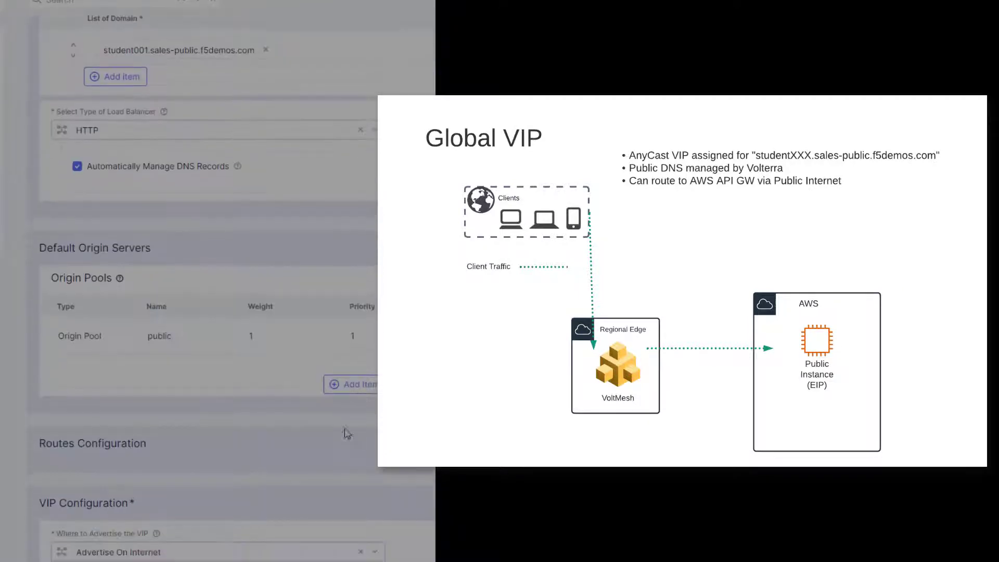
- Set the load balancer's WAF config to App Firewall using student001/blocking-app-firewall, and save the load balancer
{"action": "scroll", "coordinate": [333, 443], "scroll_direction": "down", "scroll_amount": 3}
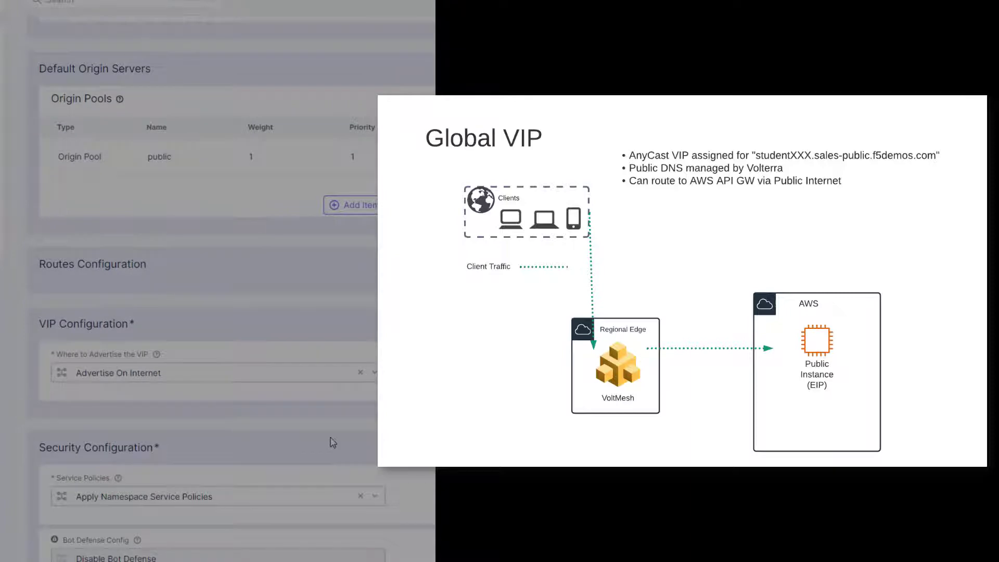
{"action": "scroll", "coordinate": [333, 443], "scroll_direction": "down", "scroll_amount": 3}
{"action": "left_click", "coordinate": [253, 451]}
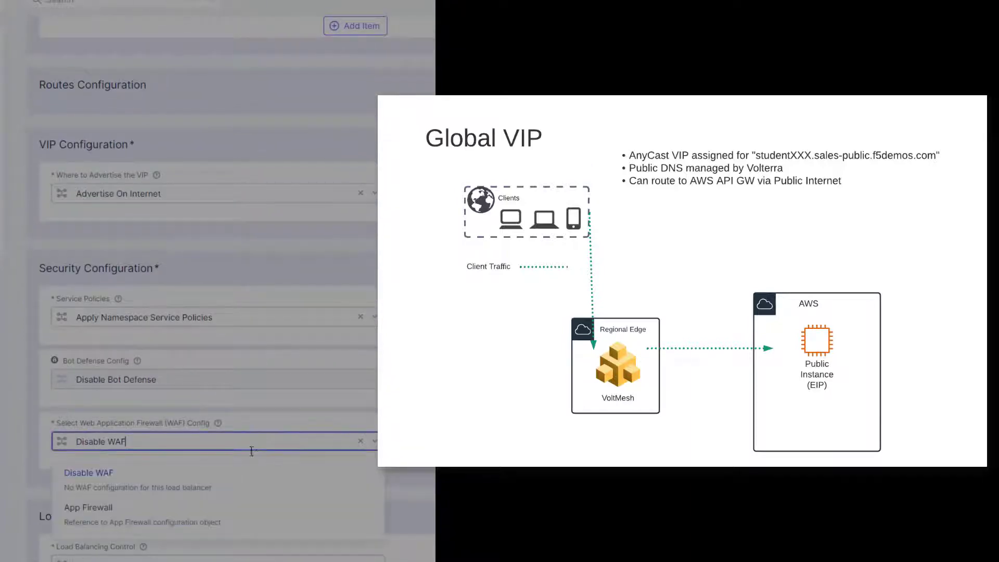
{"action": "left_click", "coordinate": [207, 508]}
{"action": "left_click", "coordinate": [408, 543]}
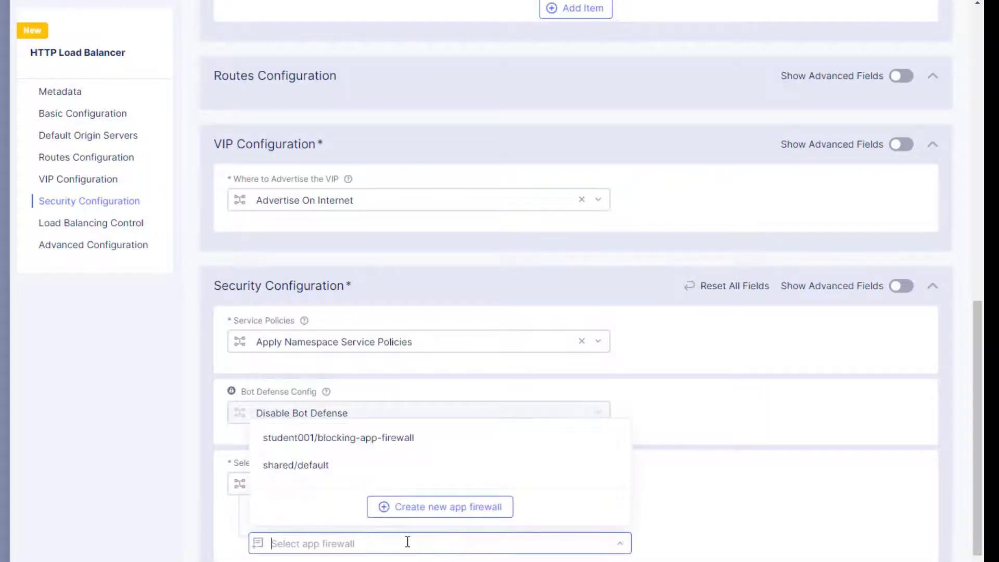
{"action": "left_click", "coordinate": [397, 442]}
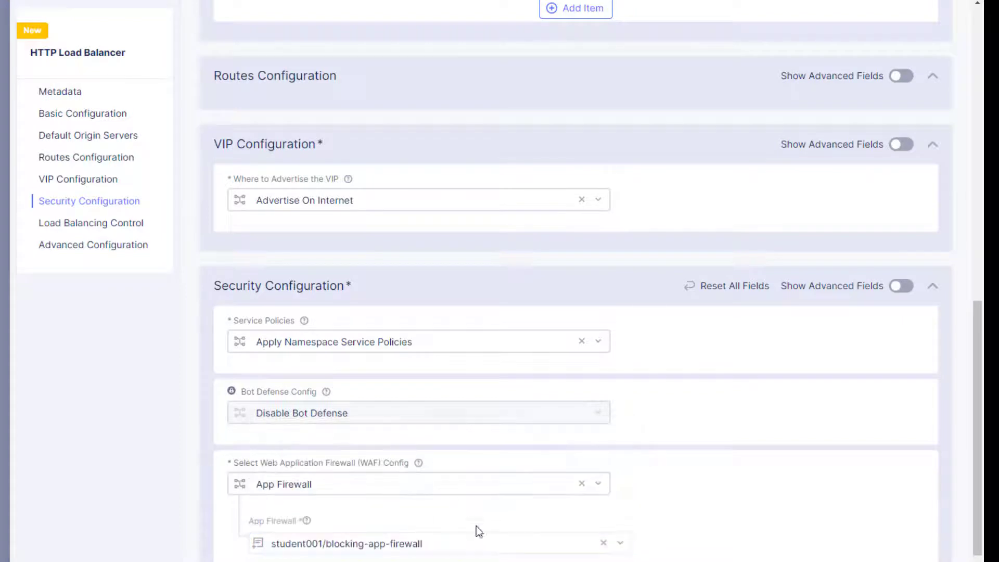
{"action": "scroll", "coordinate": [486, 547], "scroll_direction": "down", "scroll_amount": 4}
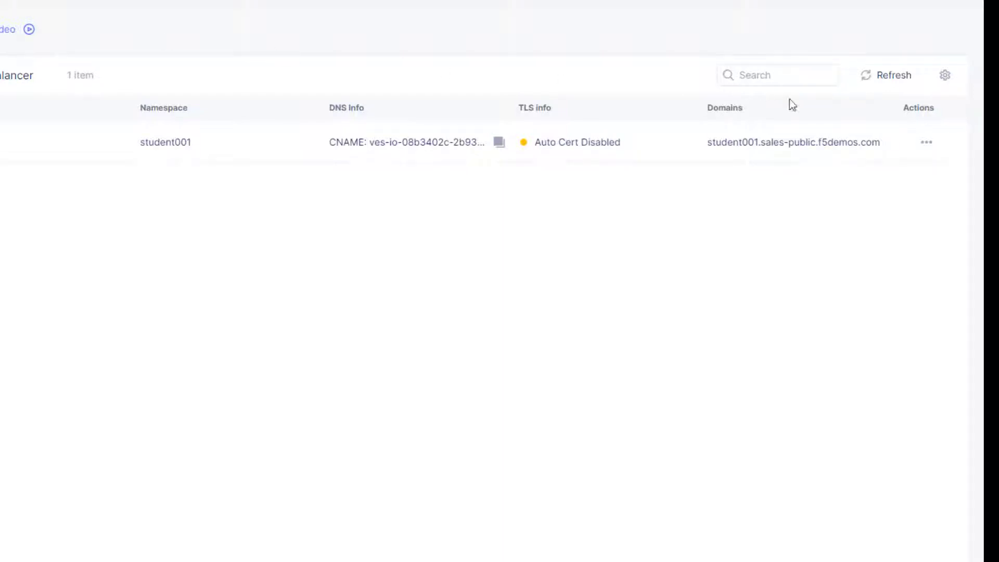
- Open the global load balancer's domain in a new browser tab and request it with ?cat%20/etc/passwd appended to test the firewall
{"action": "left_click_drag", "start_coordinate": [884, 146], "coordinate": [697, 145]}
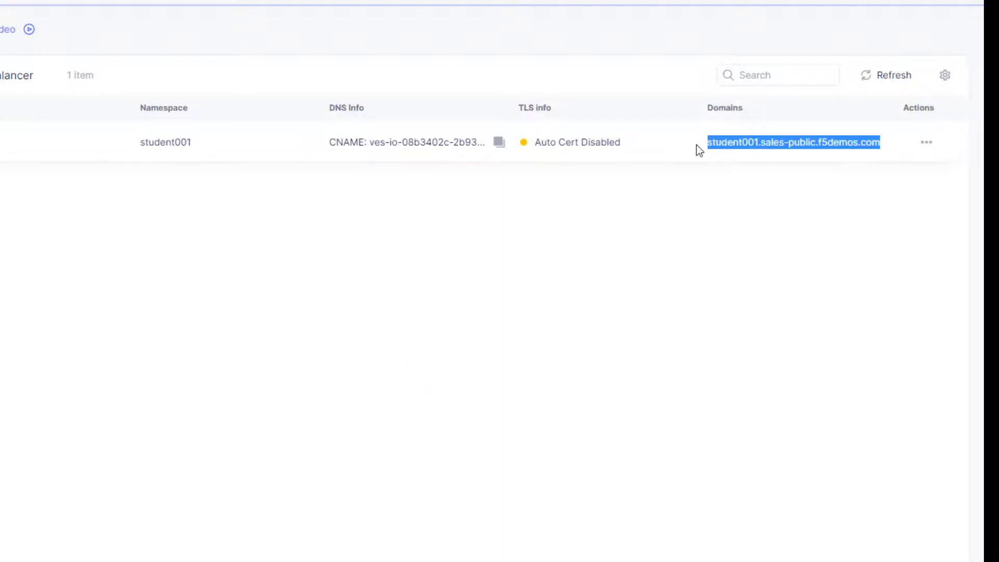
{"action": "right_click", "coordinate": [731, 145]}
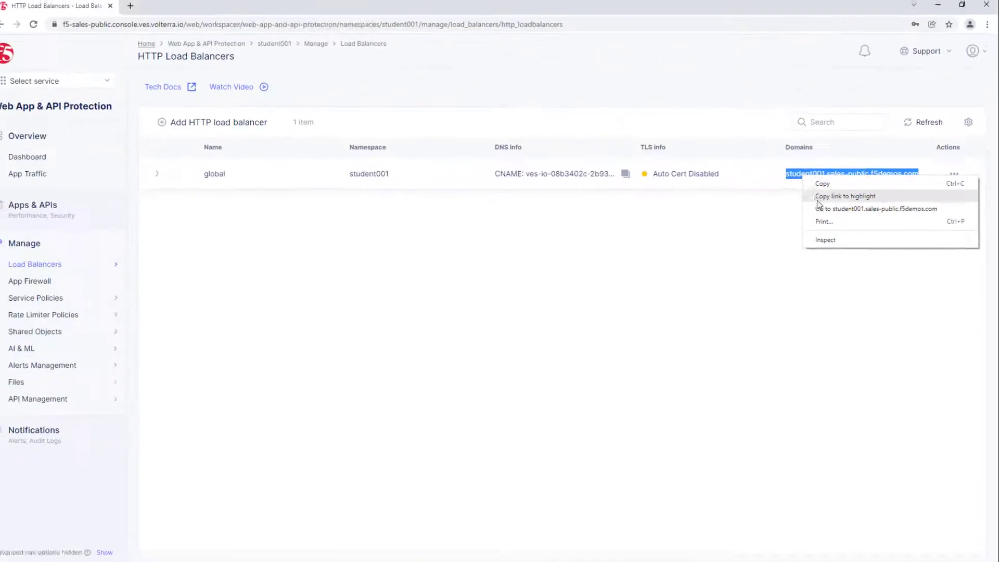
{"action": "left_click", "coordinate": [825, 211]}
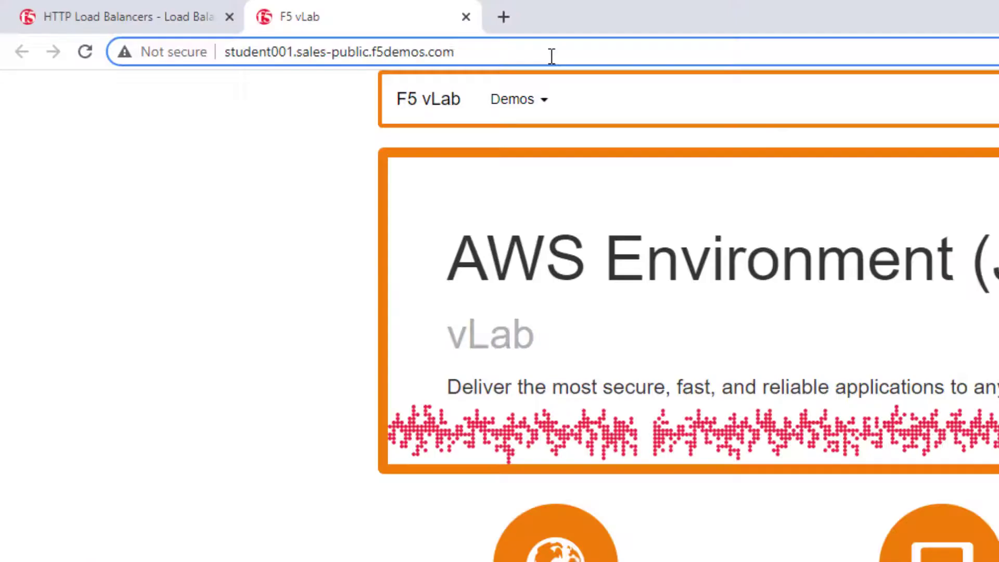
{"action": "left_click", "coordinate": [290, 29]}
{"action": "type", "text": "?cat%20/etc/passwd"}
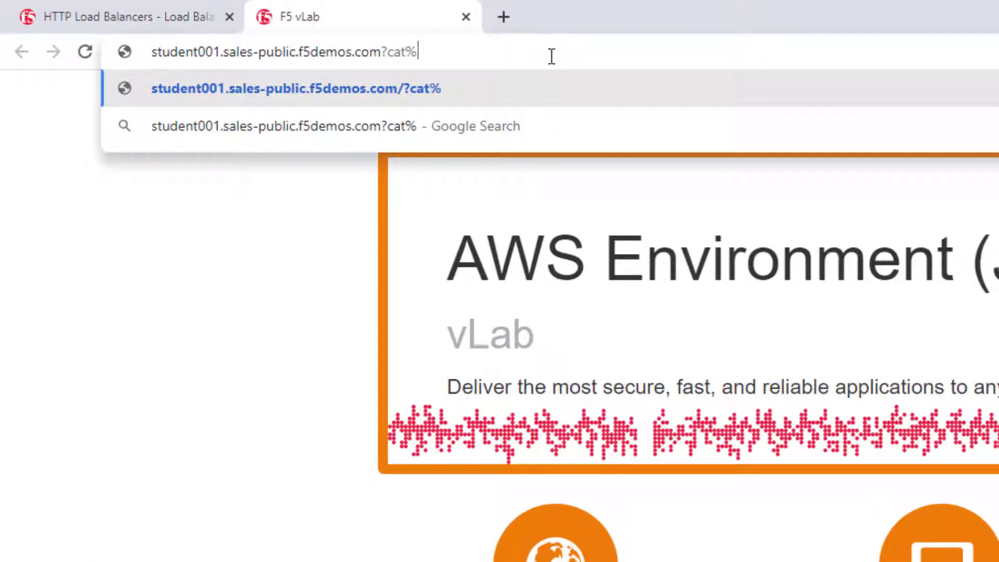
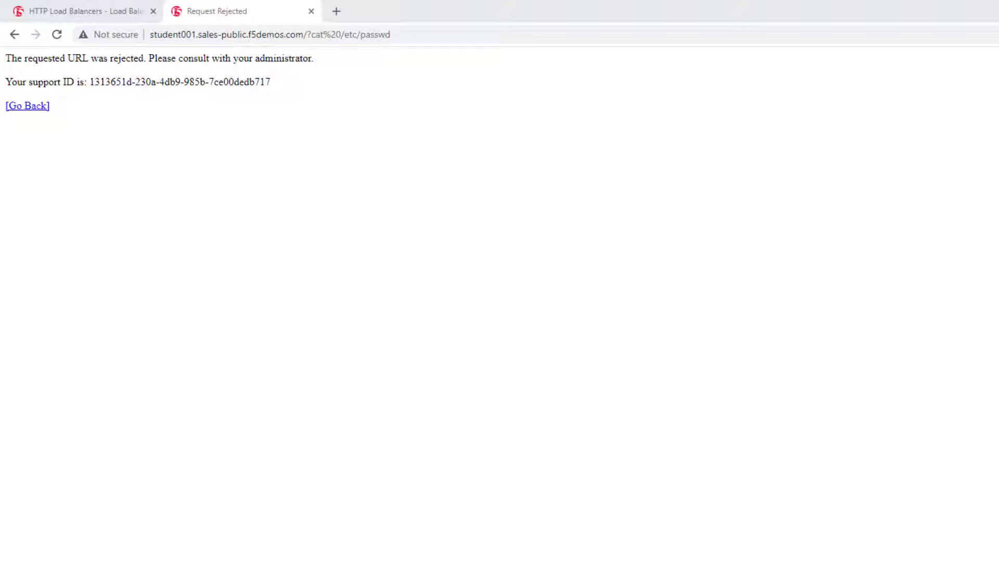
- Back in the console, open the global load balancer's performance dashboard and examine its logged requests
{"action": "left_click", "coordinate": [102, 13]}
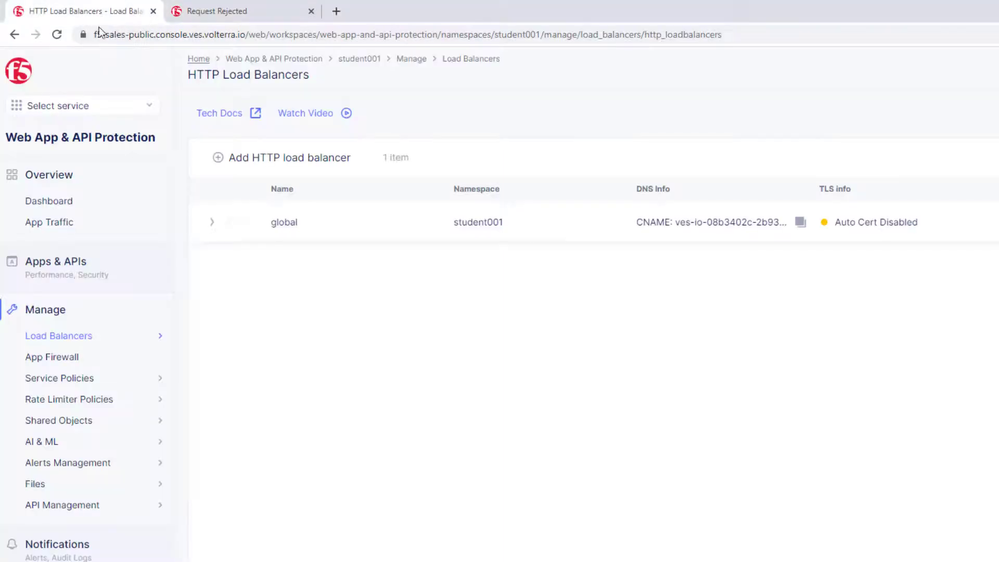
{"action": "left_click", "coordinate": [75, 277]}
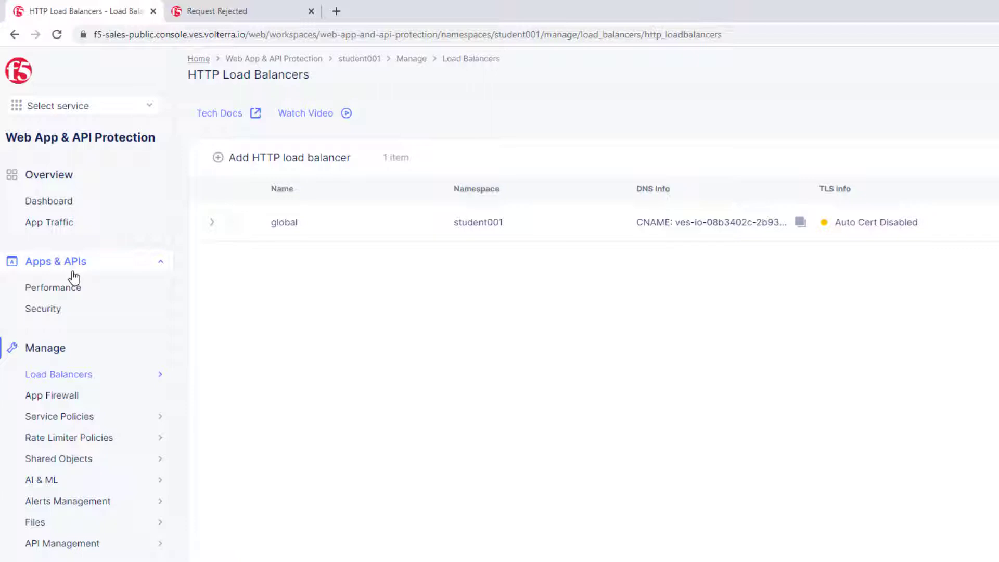
{"action": "left_click", "coordinate": [79, 291]}
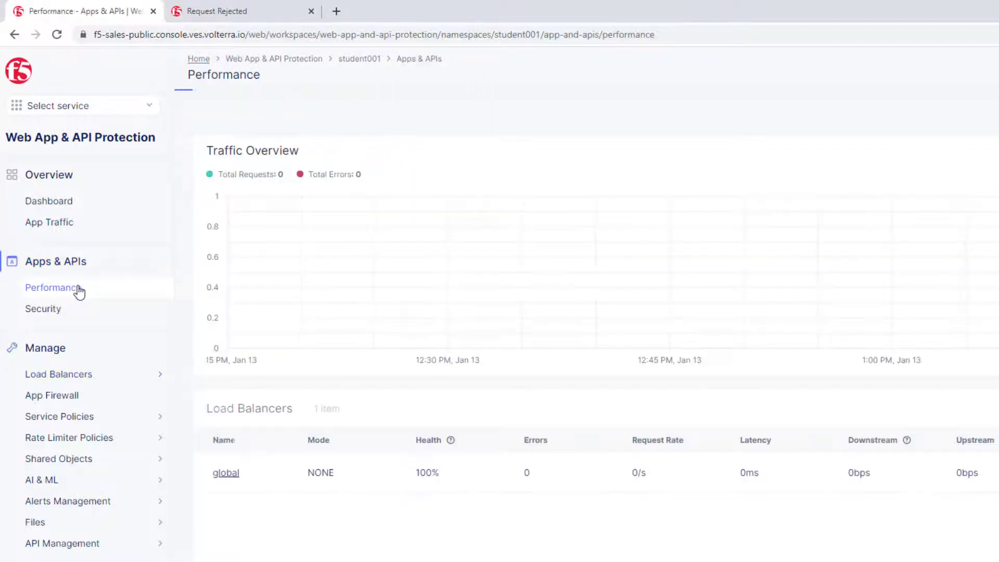
{"action": "left_click", "coordinate": [227, 475]}
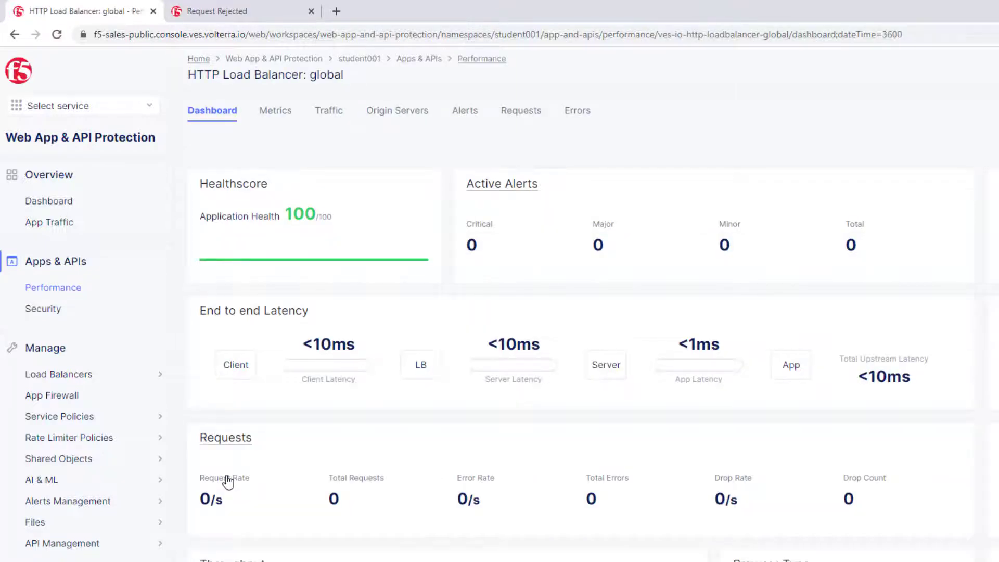
{"action": "left_click", "coordinate": [523, 114]}
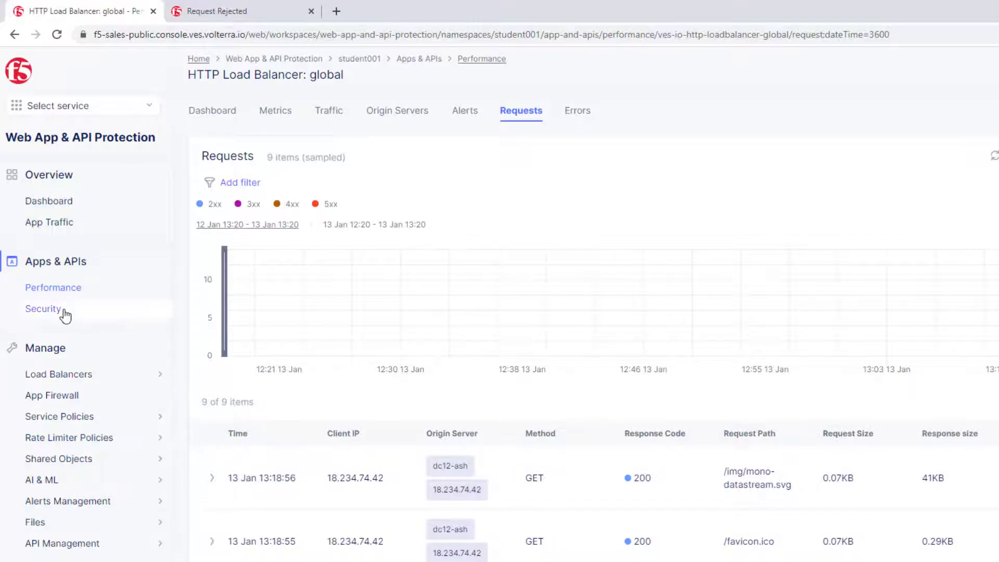
- Open the global load balancer's security events and examine the WAF event's request, detection and signature details
{"action": "left_click", "coordinate": [44, 309]}
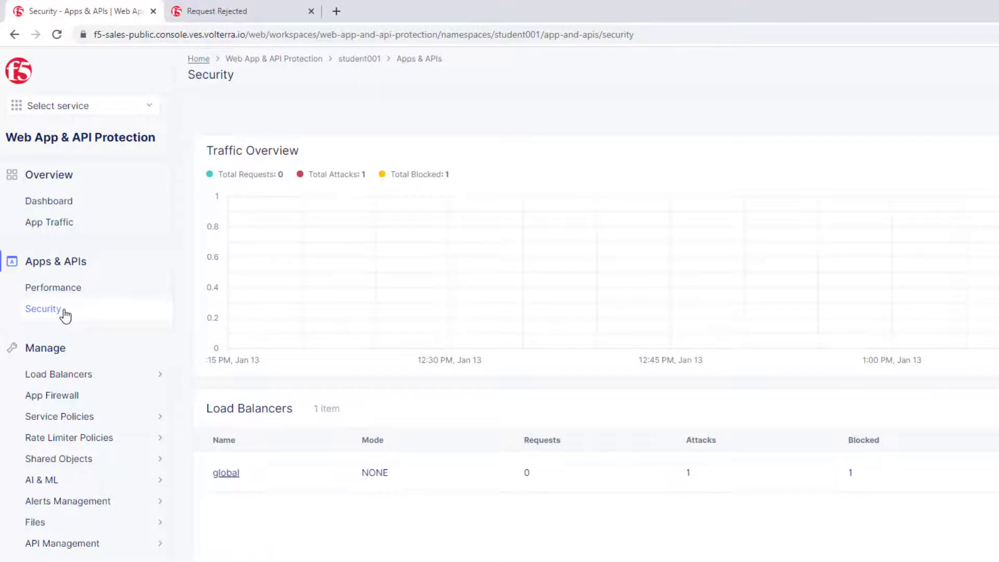
{"action": "left_click", "coordinate": [226, 473]}
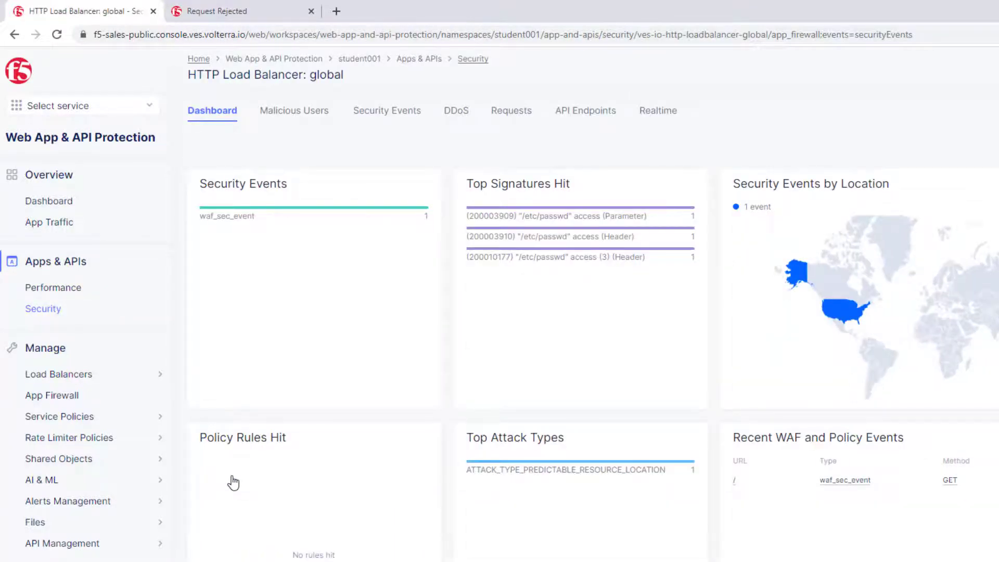
{"action": "left_click", "coordinate": [380, 120]}
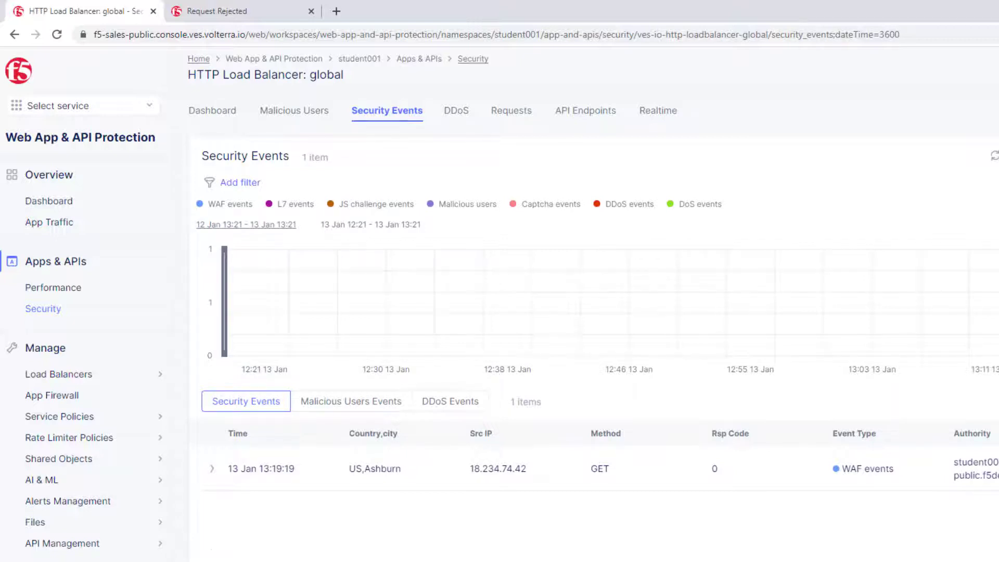
{"action": "left_click", "coordinate": [213, 468]}
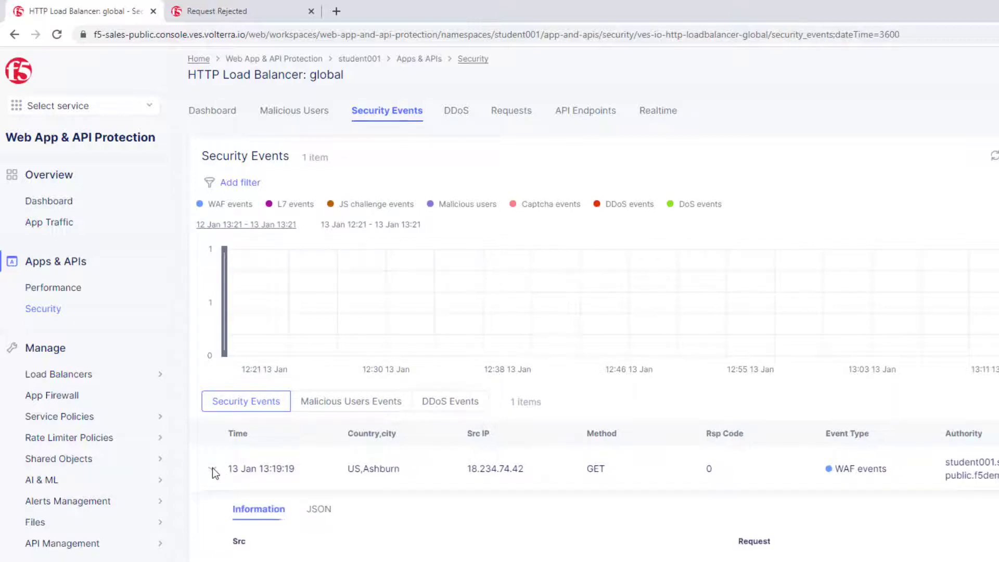
{"action": "scroll", "coordinate": [367, 534], "scroll_direction": "down", "scroll_amount": 5}
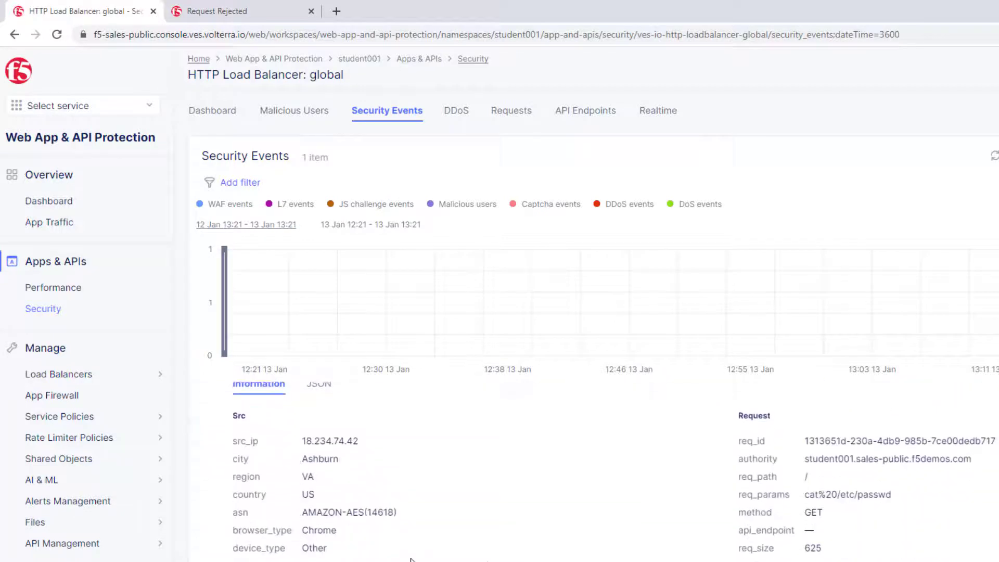
{"action": "scroll", "coordinate": [411, 559], "scroll_direction": "down", "scroll_amount": 4}
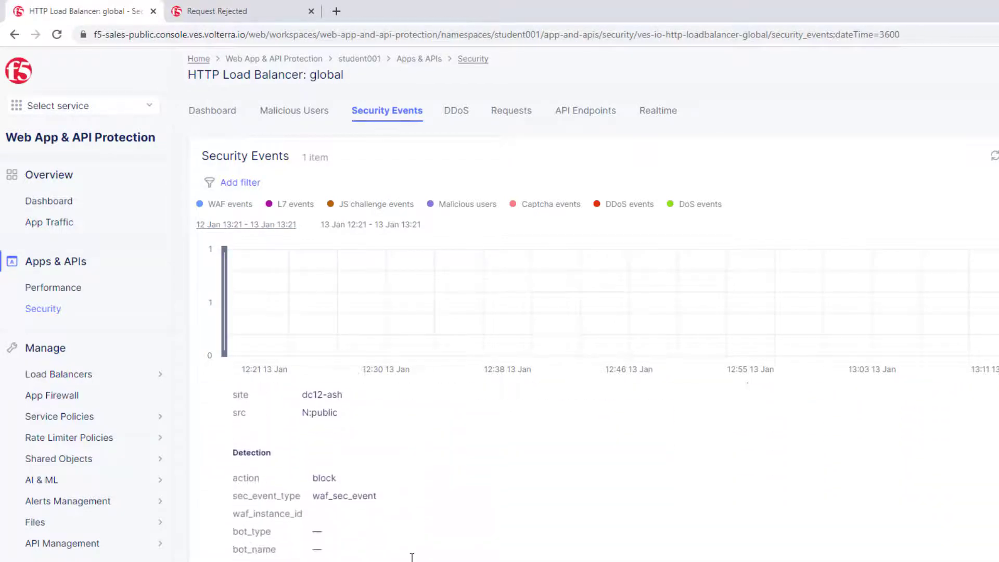
{"action": "scroll", "coordinate": [411, 560], "scroll_direction": "down", "scroll_amount": 2}
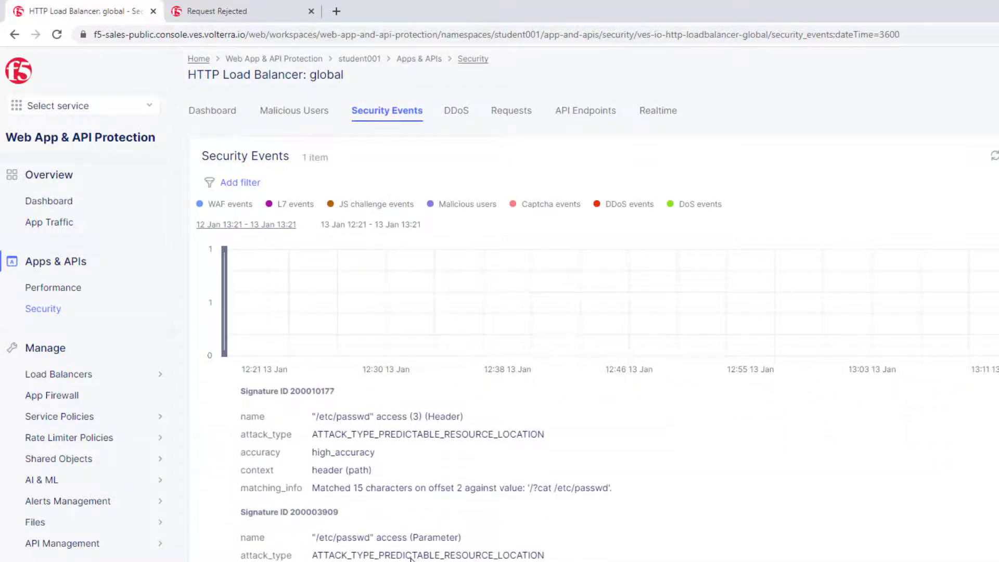
{"action": "scroll", "coordinate": [411, 560], "scroll_direction": "down", "scroll_amount": 2}
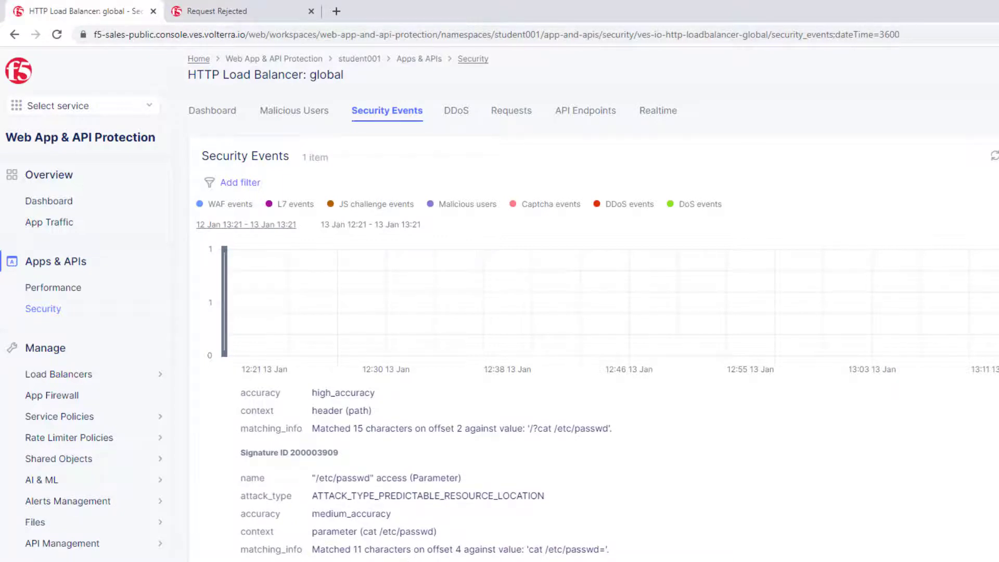
- Switch to the AWS VPC Sites list and view the dashboard of the student-awsnet site
{"action": "left_click", "coordinate": [96, 108]}
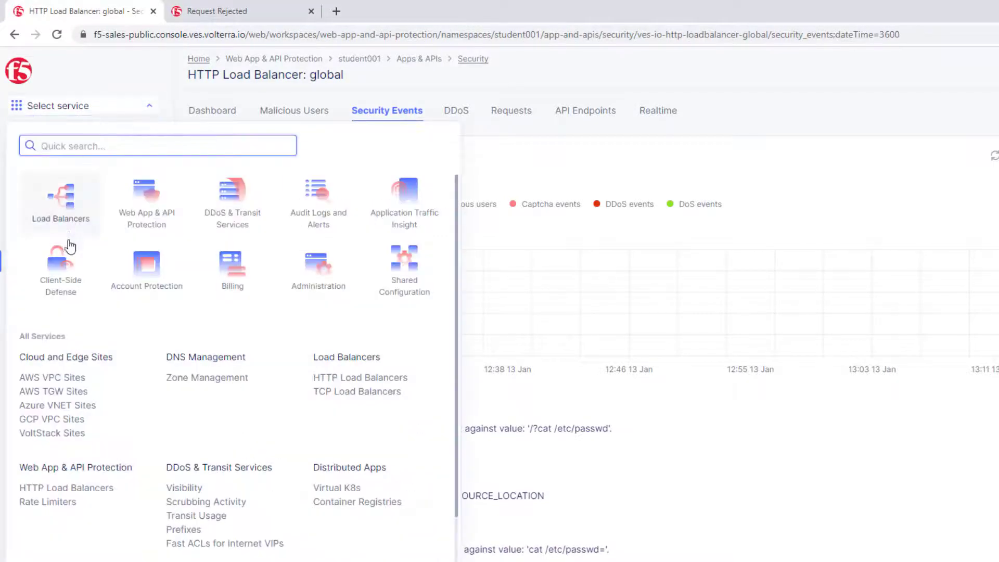
{"action": "left_click", "coordinate": [51, 378]}
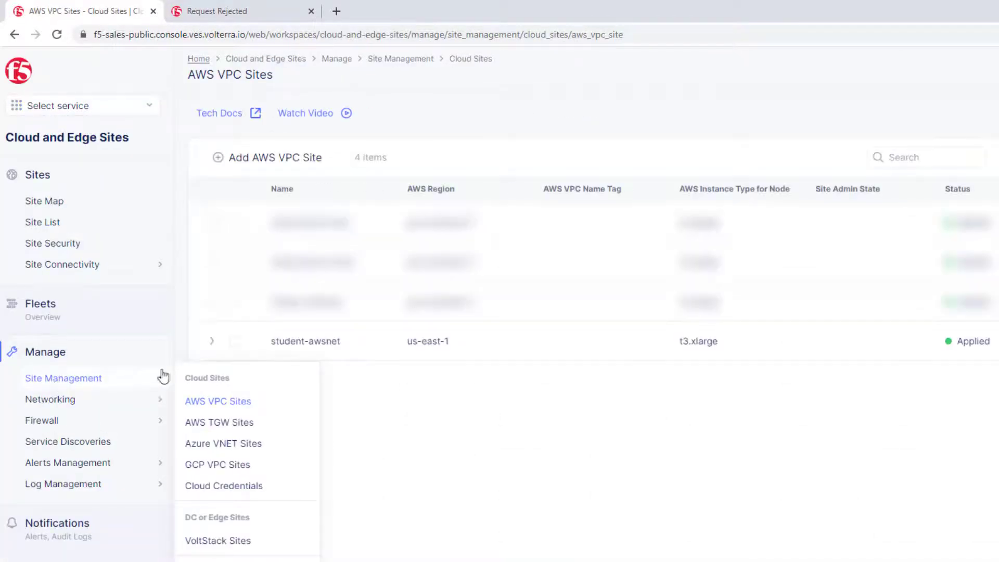
{"action": "left_click", "coordinate": [317, 343]}
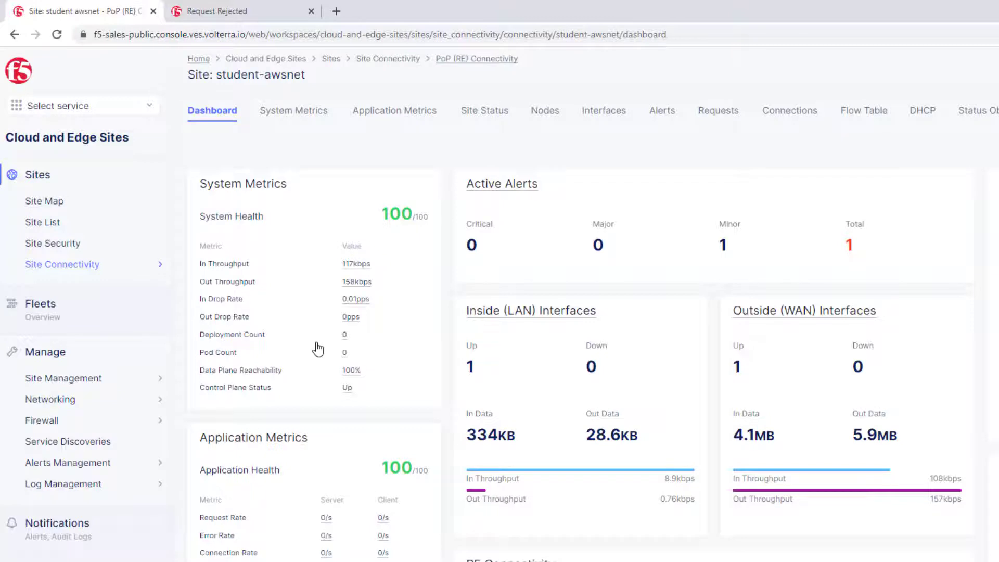
- Return to the AWS VPC Sites list, look over the new site form's VPC and gateway settings, and close it without saving
{"action": "mouse_move", "coordinate": [163, 379]}
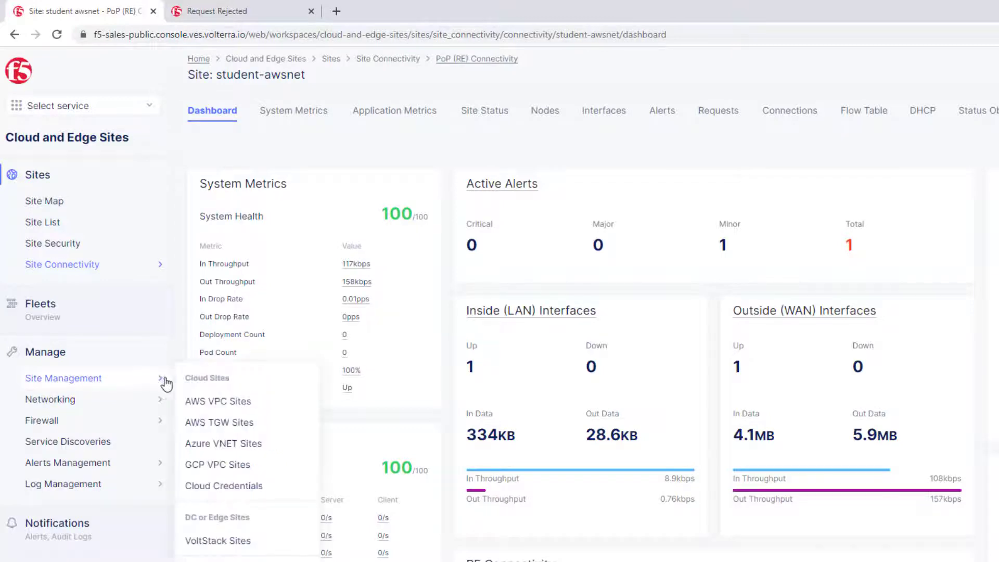
{"action": "left_click", "coordinate": [212, 402]}
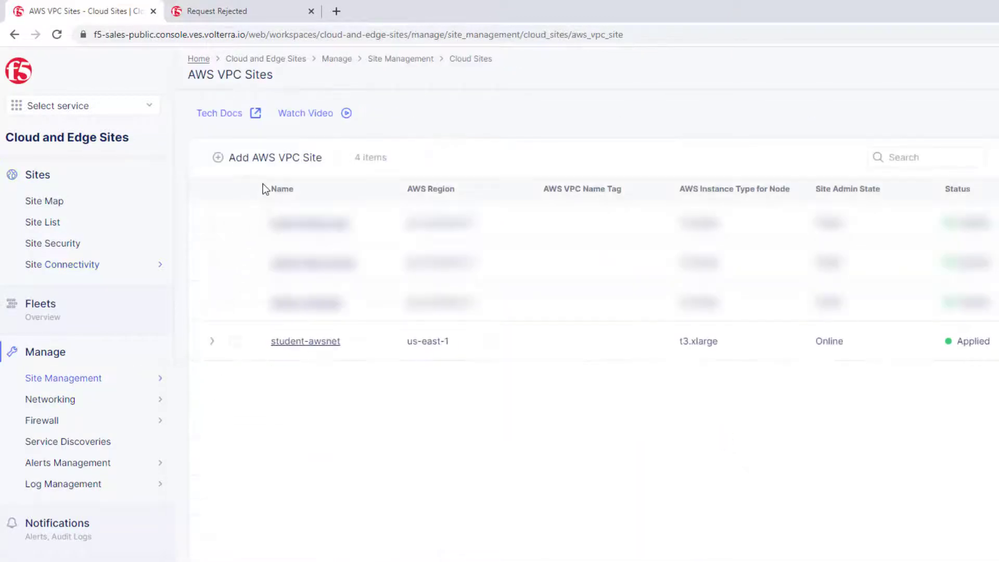
{"action": "left_click", "coordinate": [268, 162]}
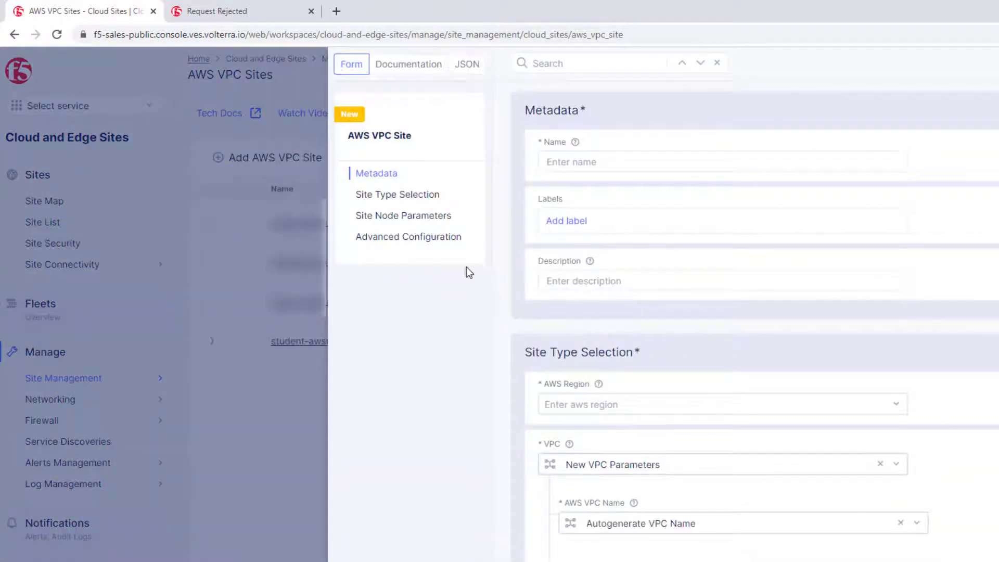
{"action": "scroll", "coordinate": [665, 358], "scroll_direction": "down", "scroll_amount": 4}
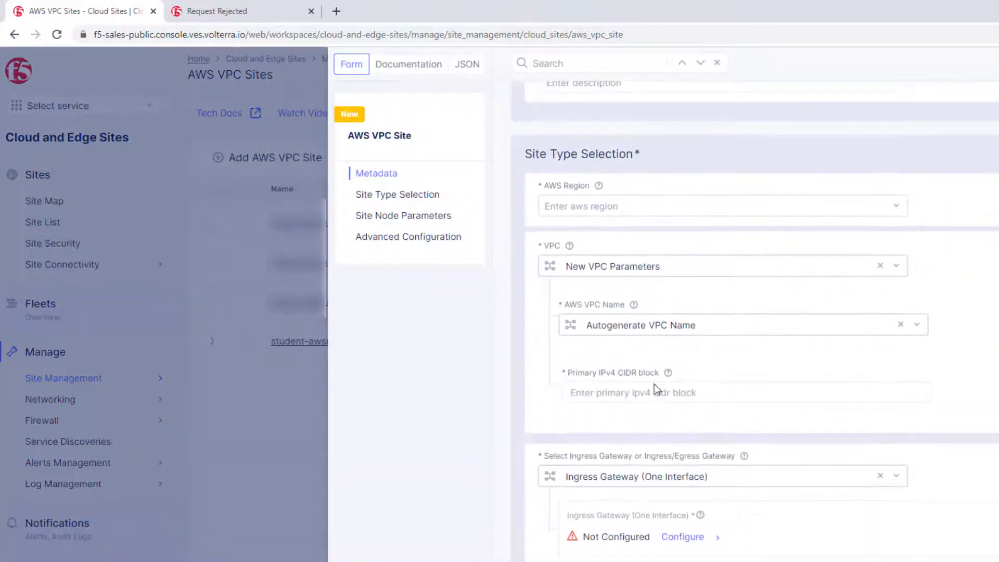
{"action": "key", "text": "Escape"}
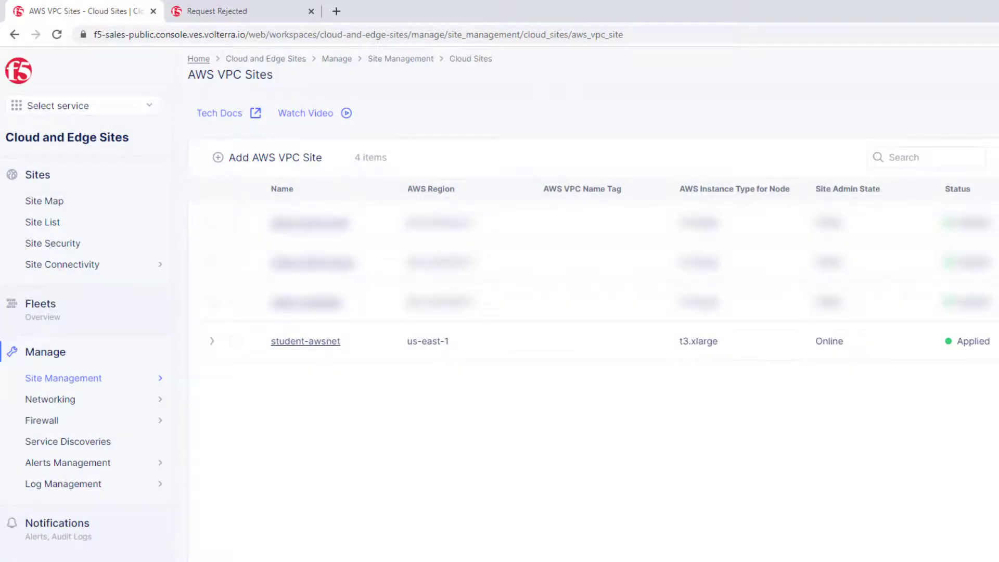
- Open the cloud2cloud_via_sites_brownfield walkthrough on simulator.f5.com in a new browser tab and go to its Connect AWS VPC Site section
{"action": "left_click", "coordinate": [337, 11]}
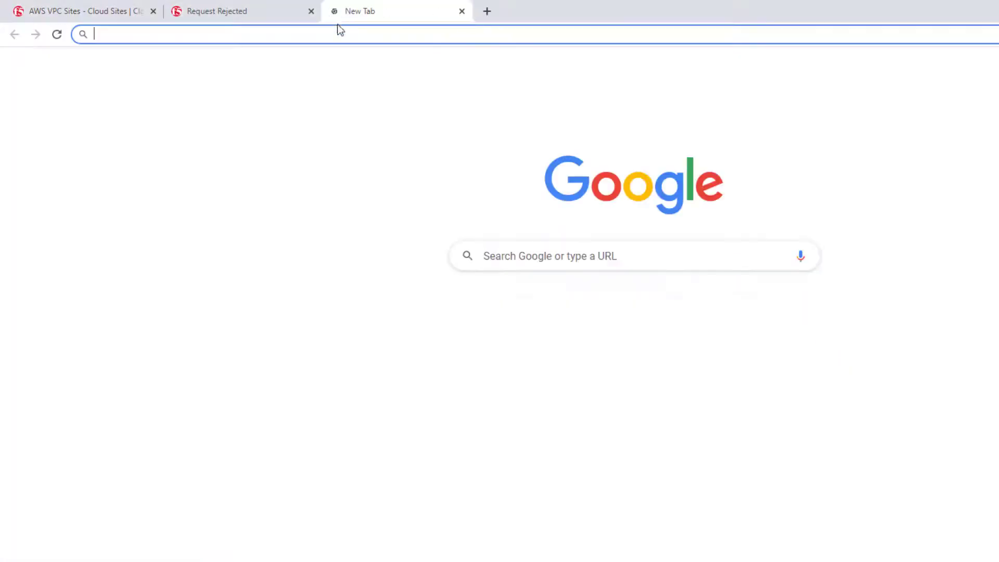
{"action": "right_click", "coordinate": [337, 35]}
{"action": "left_click", "coordinate": [383, 140]}
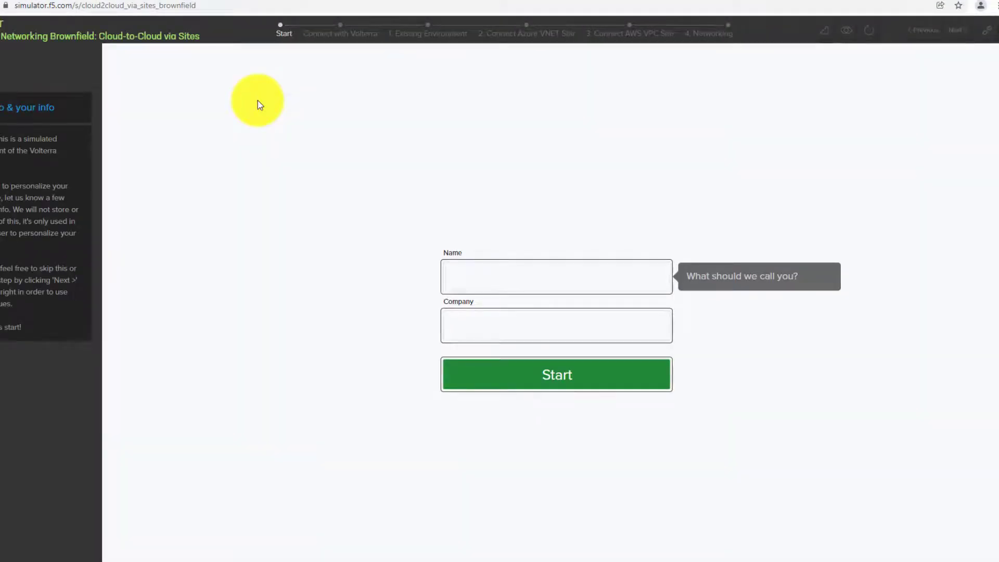
{"action": "left_click", "coordinate": [642, 33]}
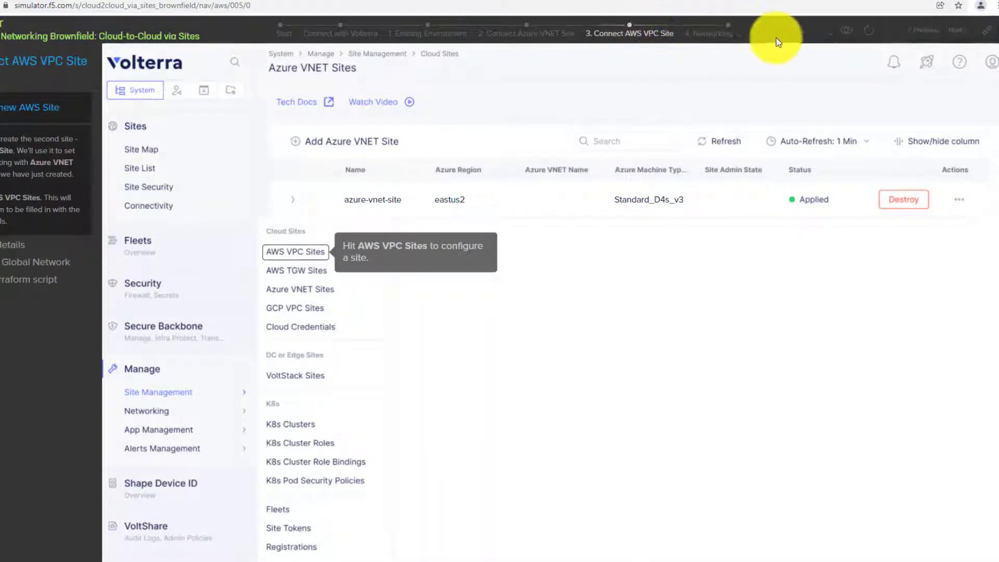
- Advance the simulation through the new AWS VPC site form, naming it aws-vpc-site with region ca-central-1 and the Existing VPC ID option
{"action": "left_click", "coordinate": [963, 34]}
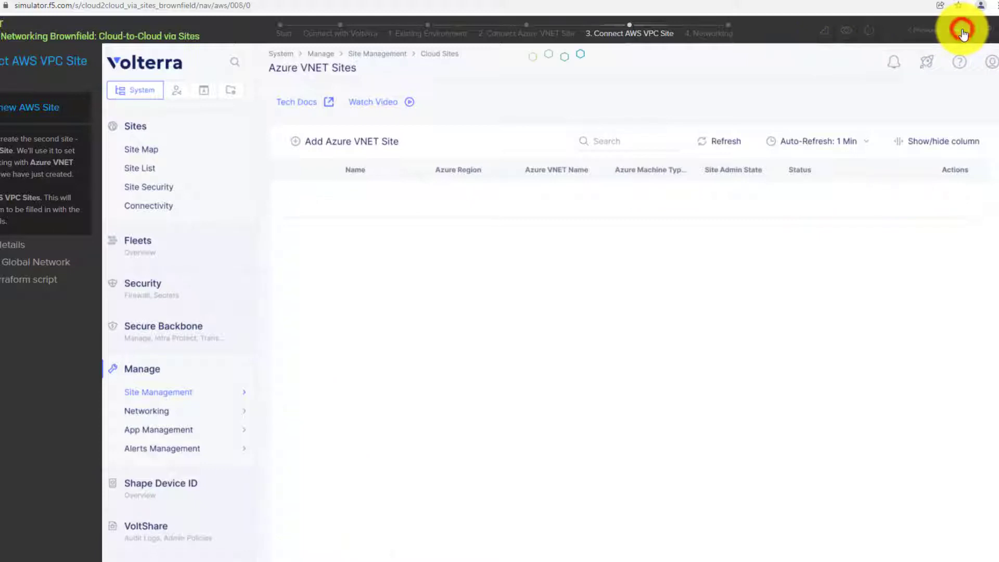
{"action": "left_click", "coordinate": [963, 33]}
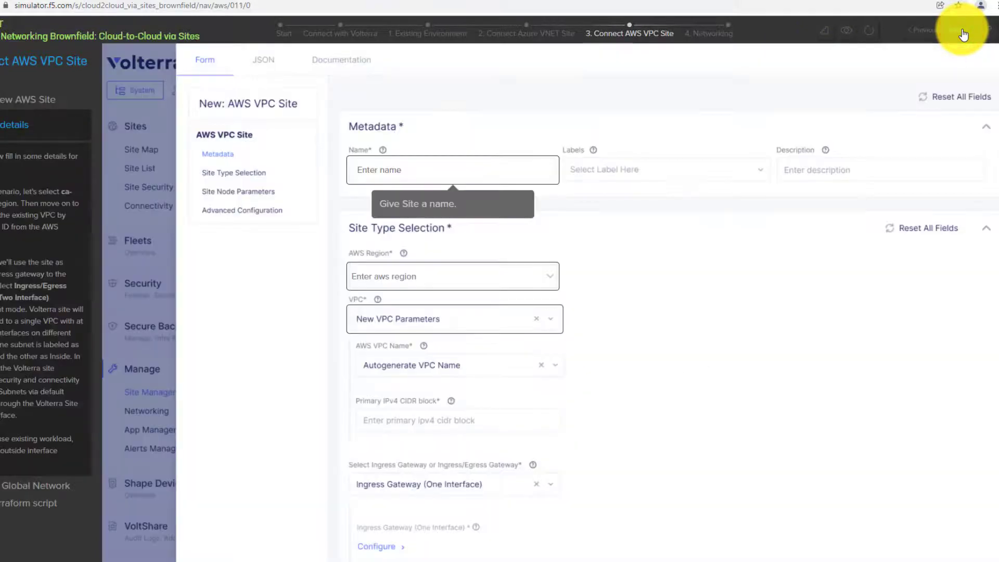
{"action": "left_click", "coordinate": [963, 33]}
{"action": "left_click", "coordinate": [963, 34]}
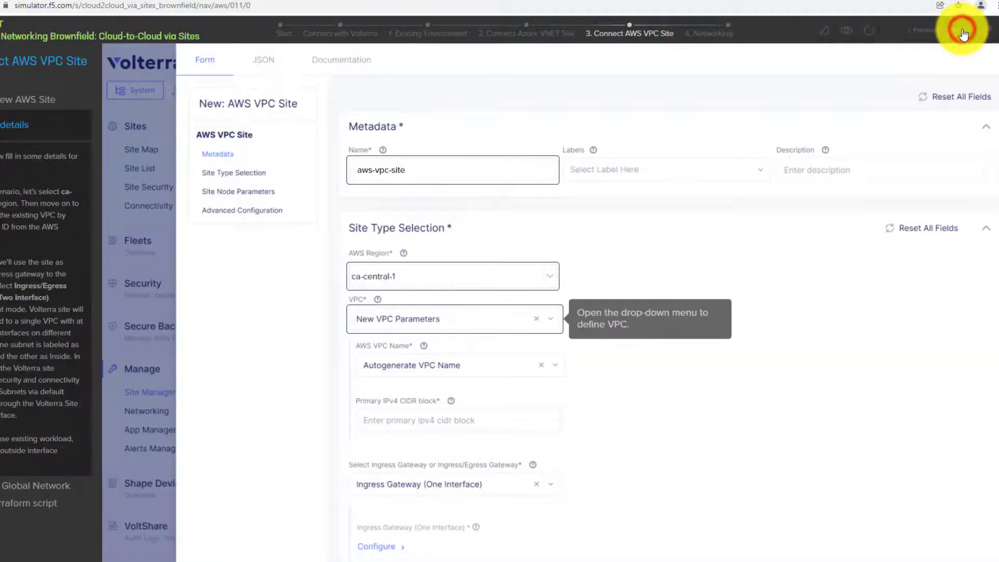
{"action": "left_click", "coordinate": [963, 34]}
{"action": "left_click", "coordinate": [964, 33]}
{"action": "left_click", "coordinate": [963, 34]}
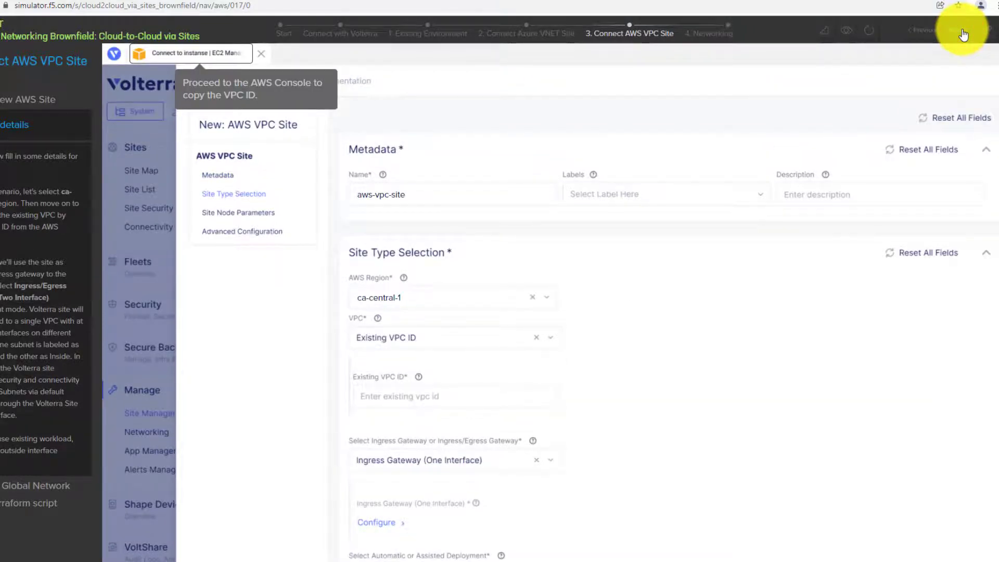
- Advance the simulation through copying lab-vpc's VPC ID from the AWS console into the site form, up to the gateway selection
{"action": "left_click", "coordinate": [963, 33]}
{"action": "left_click", "coordinate": [964, 33]}
{"action": "left_click", "coordinate": [964, 33]}
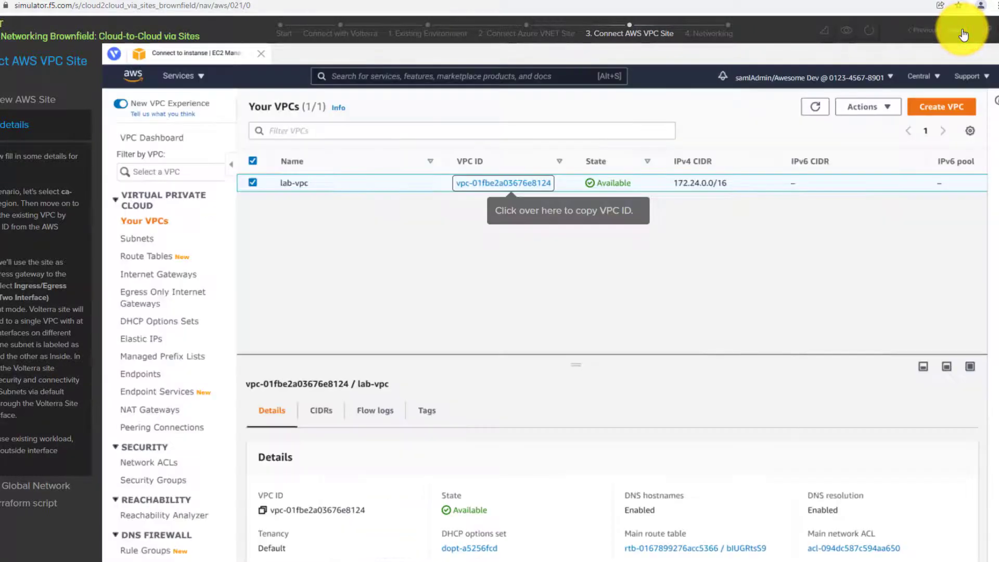
{"action": "left_click", "coordinate": [963, 33]}
{"action": "left_click", "coordinate": [963, 34]}
{"action": "left_click", "coordinate": [964, 33]}
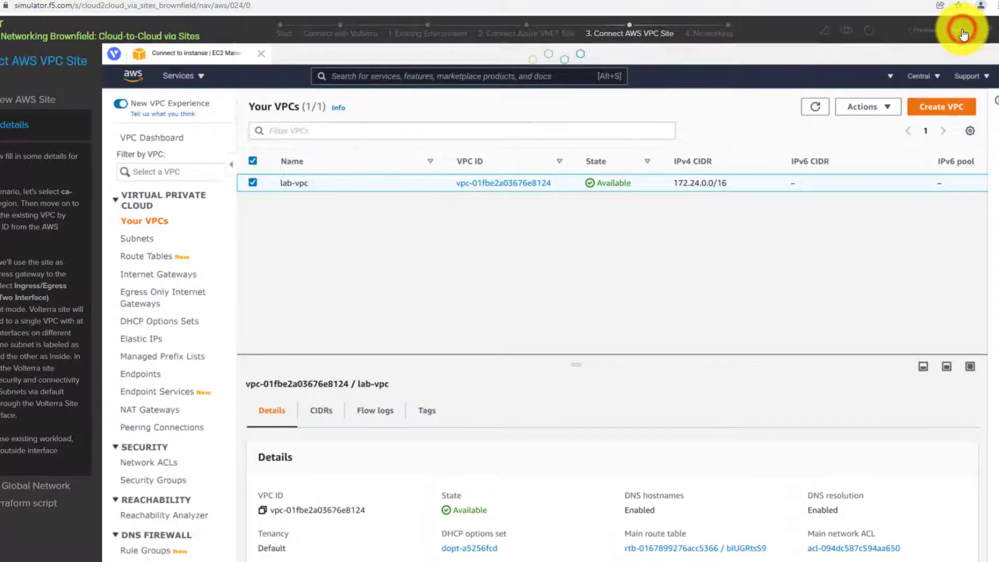
{"action": "left_click", "coordinate": [963, 34]}
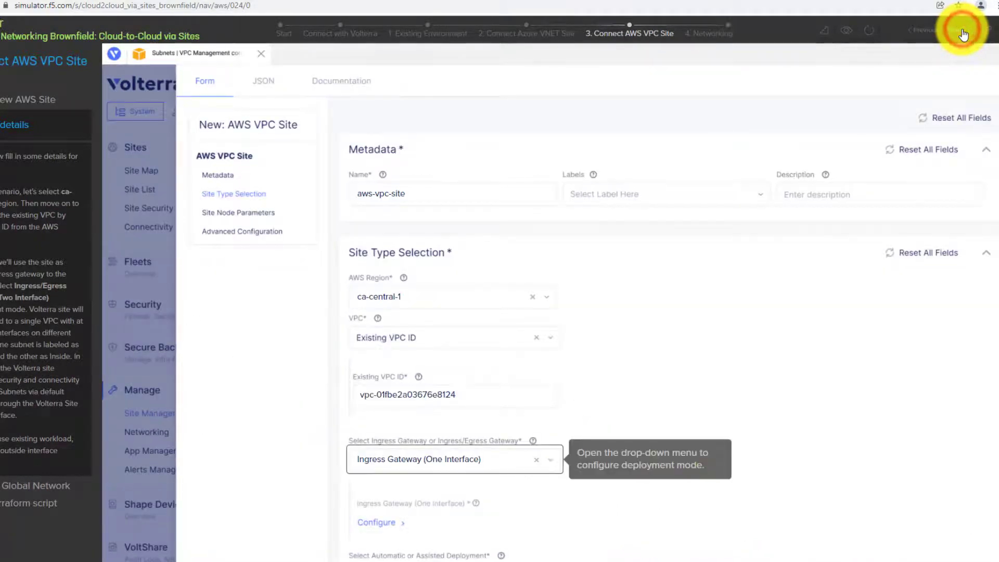
- Back in the F5 console, open the origin pools under Web App & API Protection and start a new pool named private
{"action": "left_click", "coordinate": [102, 16]}
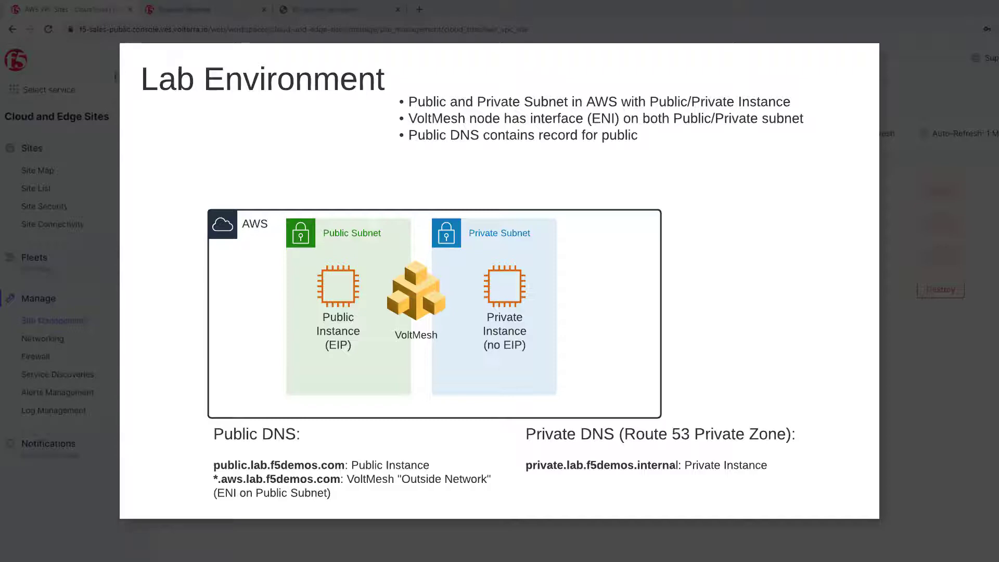
{"action": "left_click", "coordinate": [104, 92]}
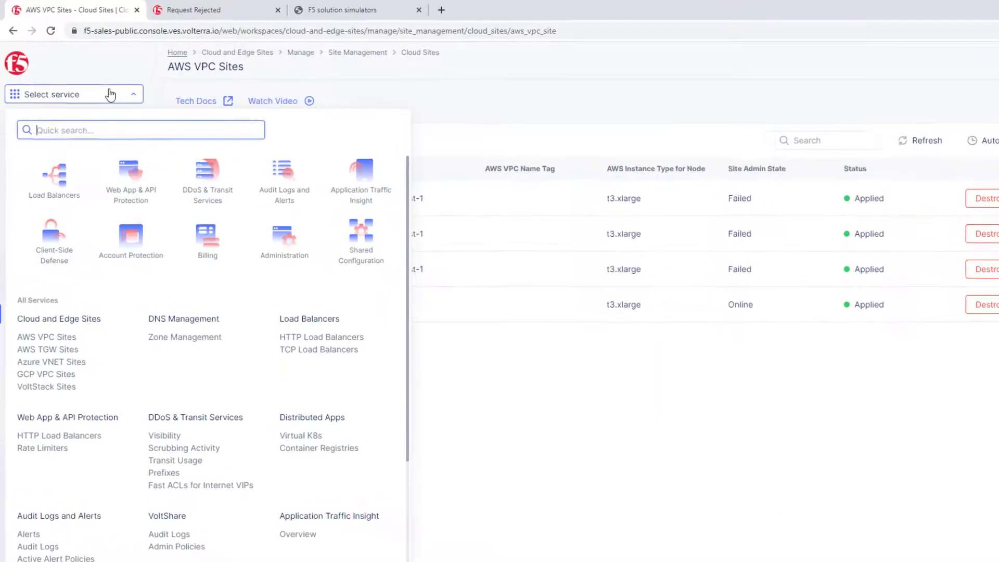
{"action": "left_click", "coordinate": [144, 193]}
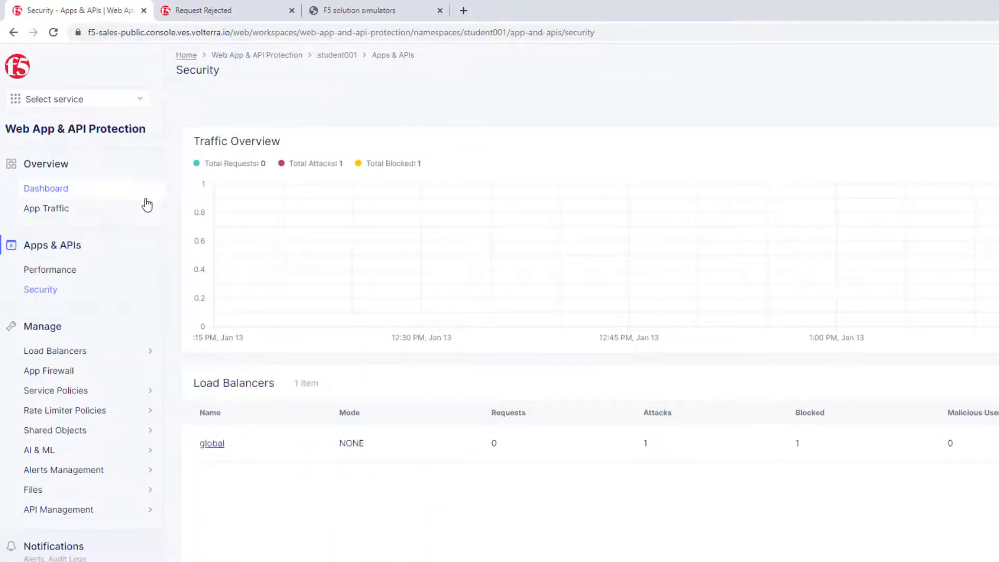
{"action": "mouse_move", "coordinate": [157, 357]}
{"action": "left_click", "coordinate": [206, 372]}
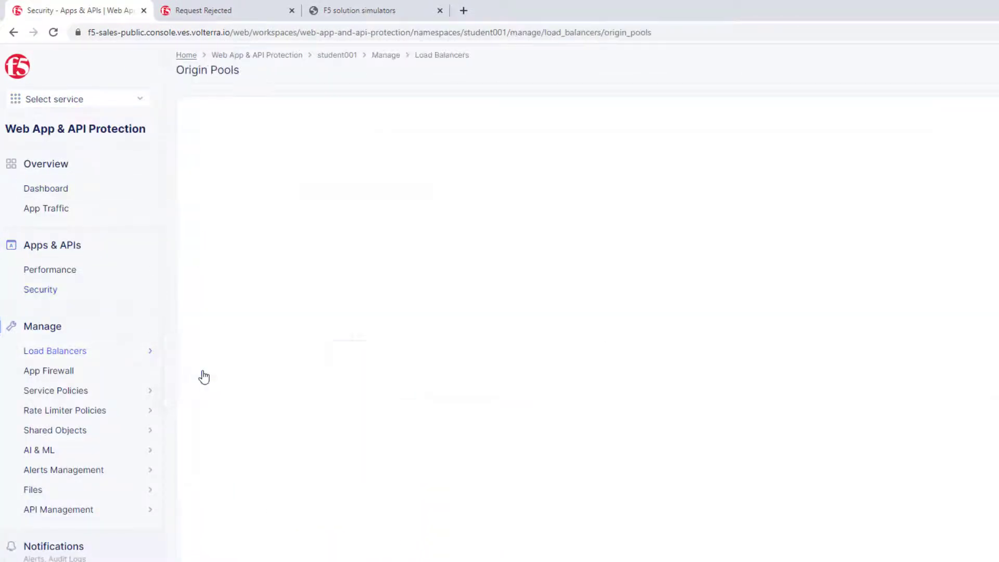
{"action": "left_click", "coordinate": [171, 97]}
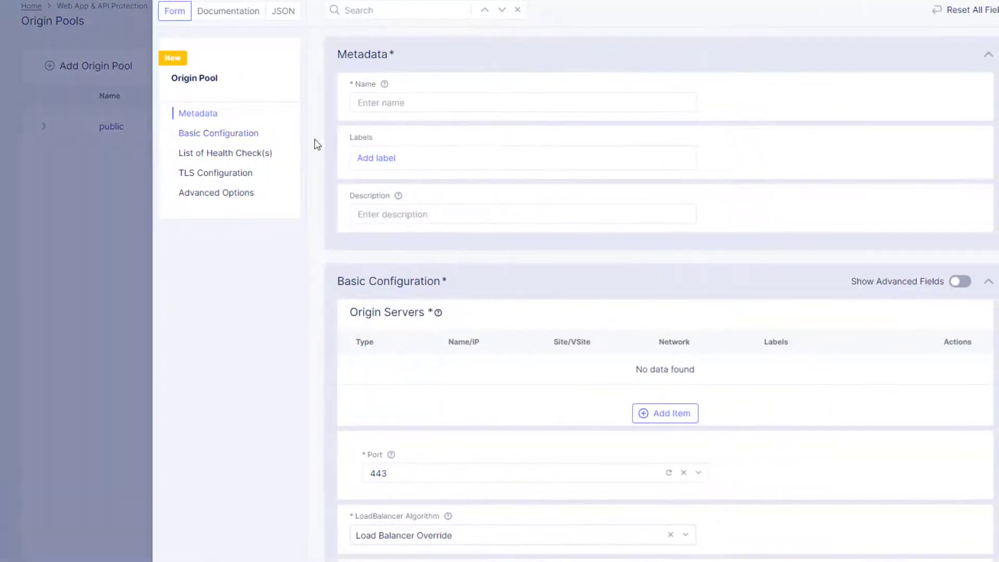
{"action": "left_click", "coordinate": [475, 127]}
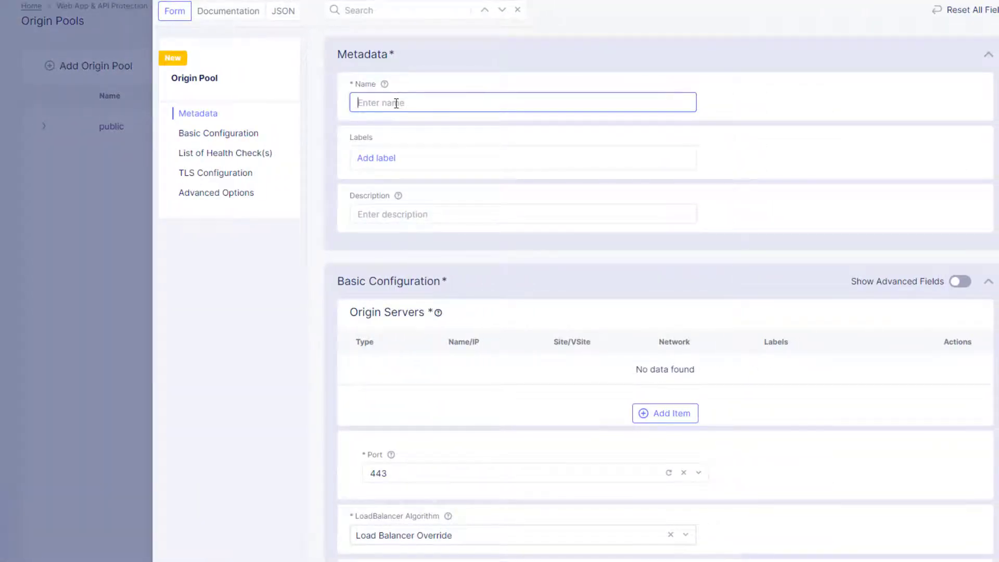
{"action": "type", "text": "private"}
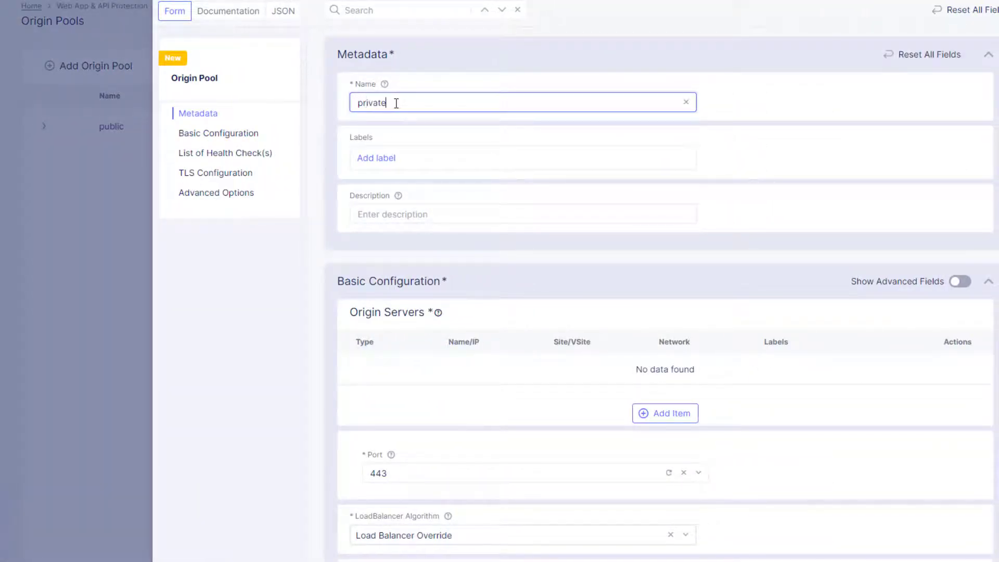
- Add an origin server of type DNS Name of Origin Server on given Sites, with DNS name private.lab.f5demos.internal and site student-awsnet
{"action": "left_click", "coordinate": [672, 414]}
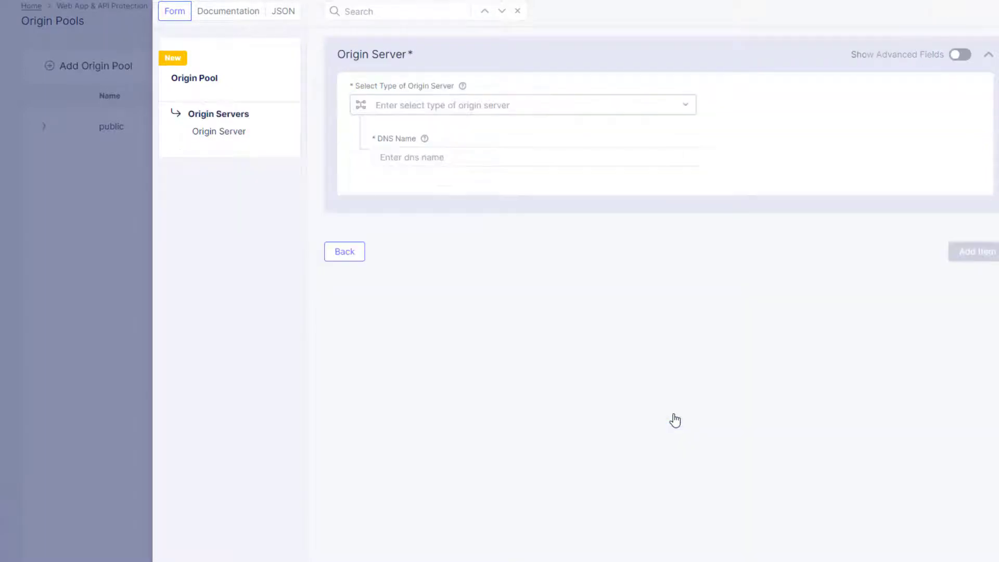
{"action": "left_click", "coordinate": [455, 104]}
{"action": "left_click", "coordinate": [452, 250]}
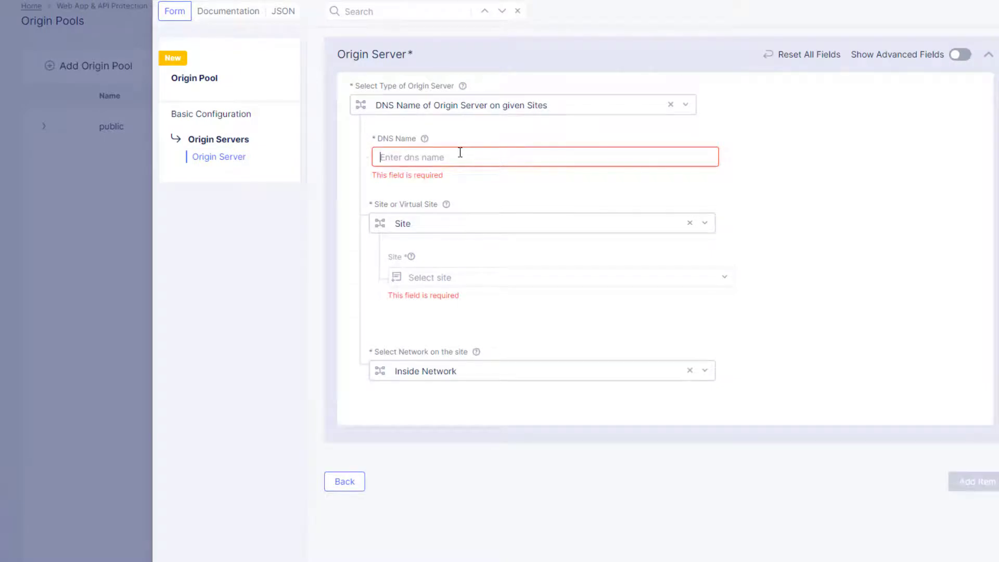
{"action": "type", "text": "private.lab"}
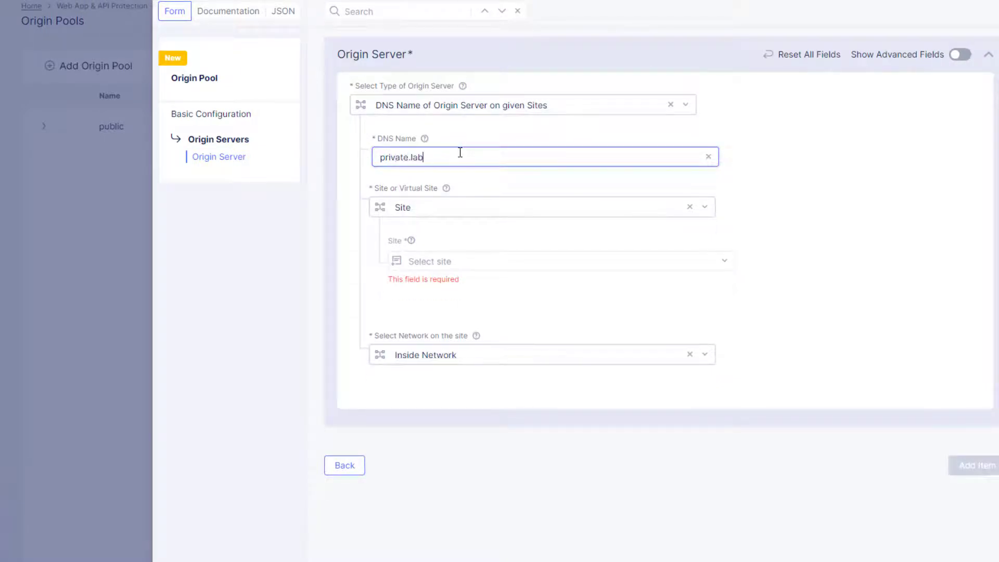
{"action": "type", "text": ".f5demos.internal"}
{"action": "left_click", "coordinate": [444, 261]}
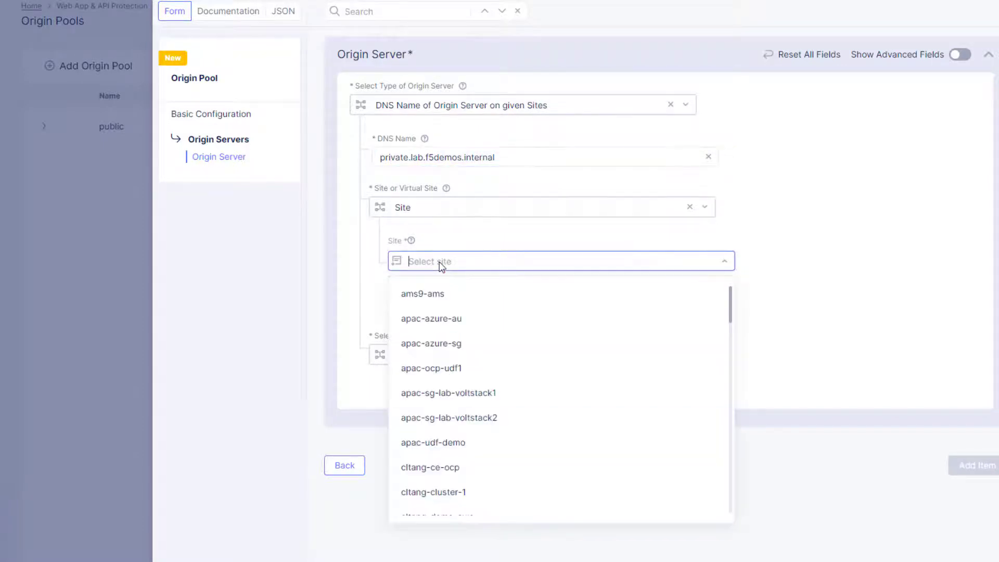
{"action": "type", "text": "awsnet"}
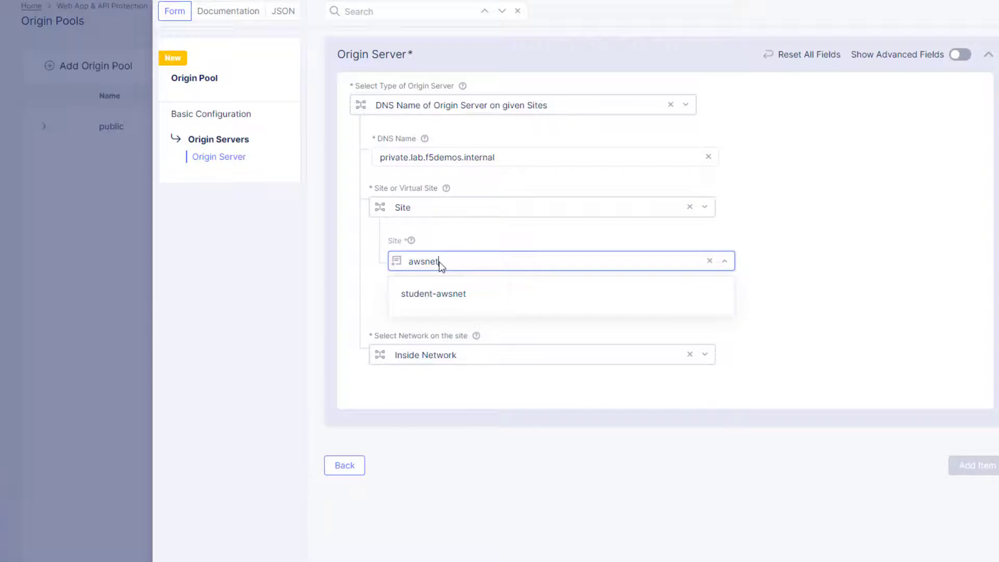
{"action": "left_click", "coordinate": [452, 293]}
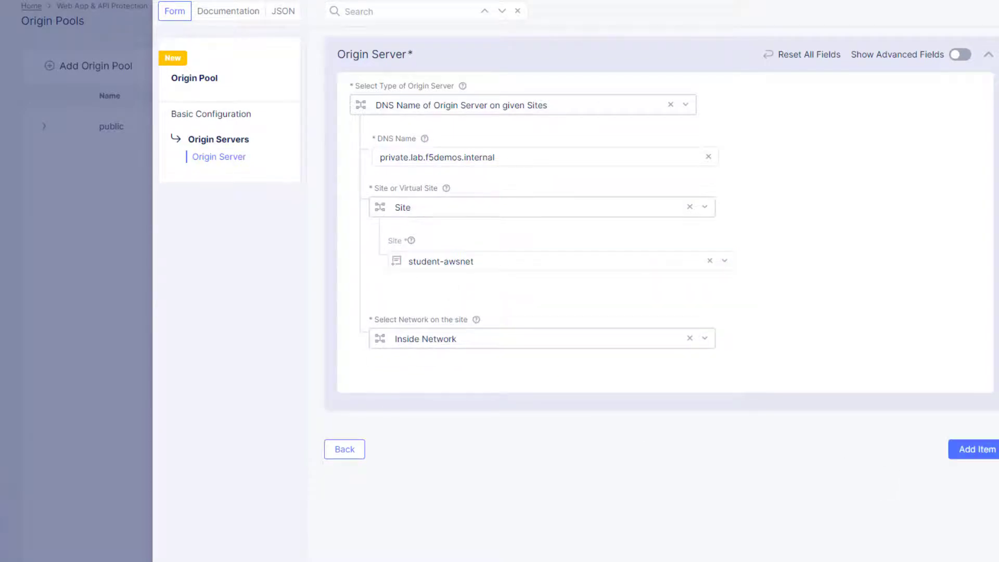
{"action": "left_click", "coordinate": [975, 449]}
- Set the private origin pool's port to 8080, leaving the endpoint selection as it is
{"action": "scroll", "coordinate": [759, 432], "scroll_direction": "down", "scroll_amount": 1}
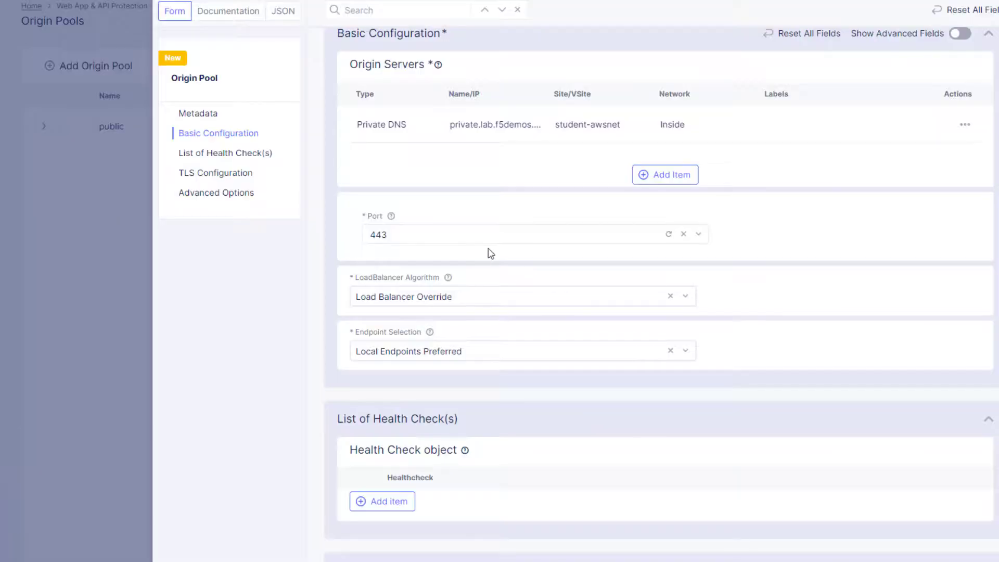
{"action": "left_click", "coordinate": [476, 235]}
{"action": "double_click", "coordinate": [476, 235]}
{"action": "type", "text": "8080"}
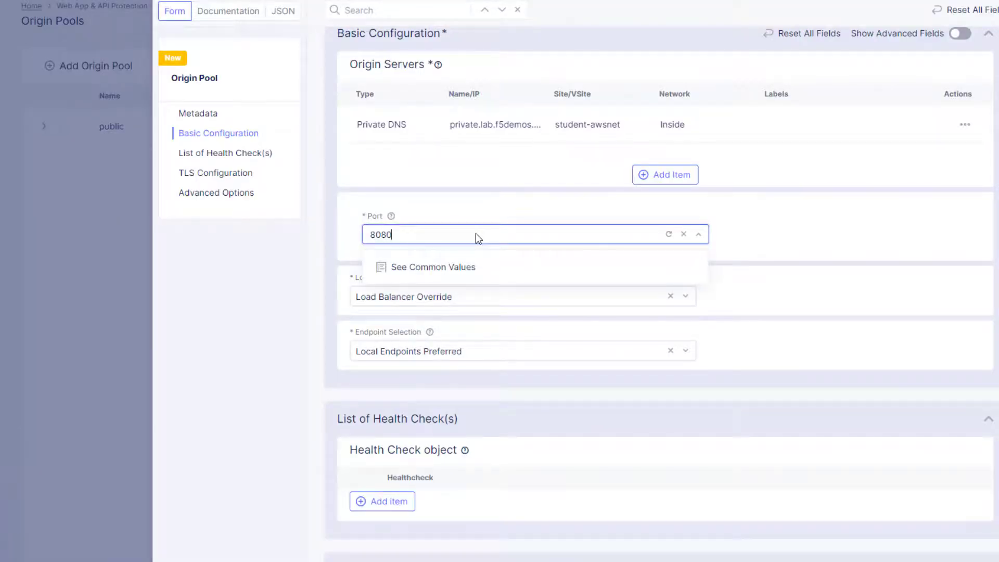
{"action": "key", "text": "Tab"}
{"action": "key", "text": "Tab"}
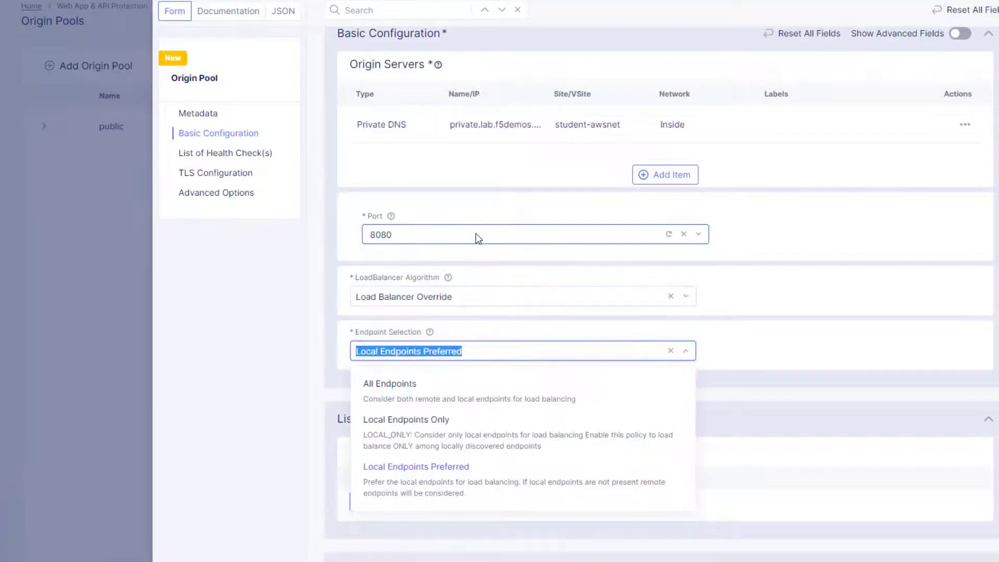
{"action": "left_click", "coordinate": [788, 294]}
- Add the student001/http health check to the private origin pool and save the pool
{"action": "scroll", "coordinate": [755, 312], "scroll_direction": "down", "scroll_amount": 4}
{"action": "left_click", "coordinate": [368, 321]}
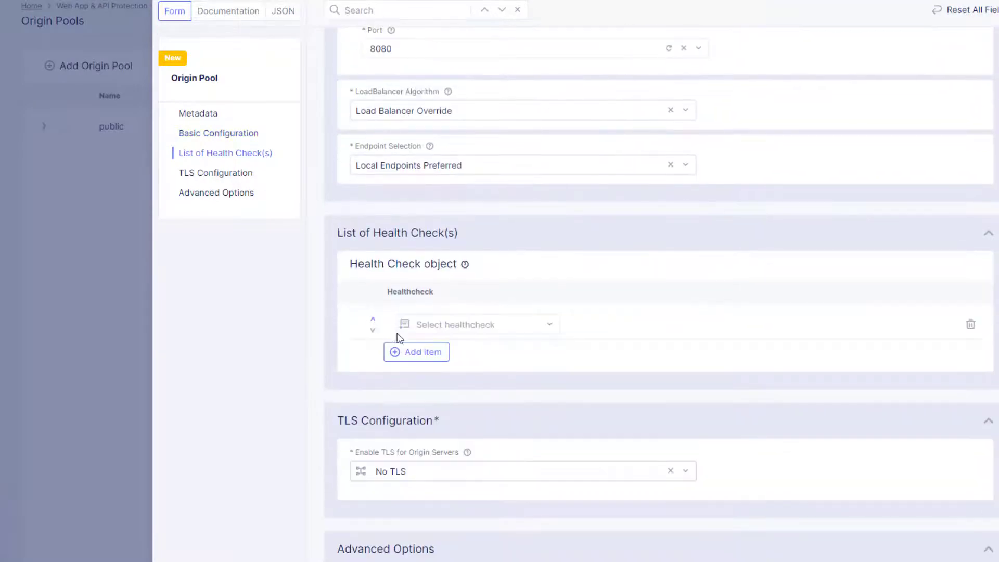
{"action": "left_click", "coordinate": [417, 325]}
{"action": "left_click", "coordinate": [462, 364]}
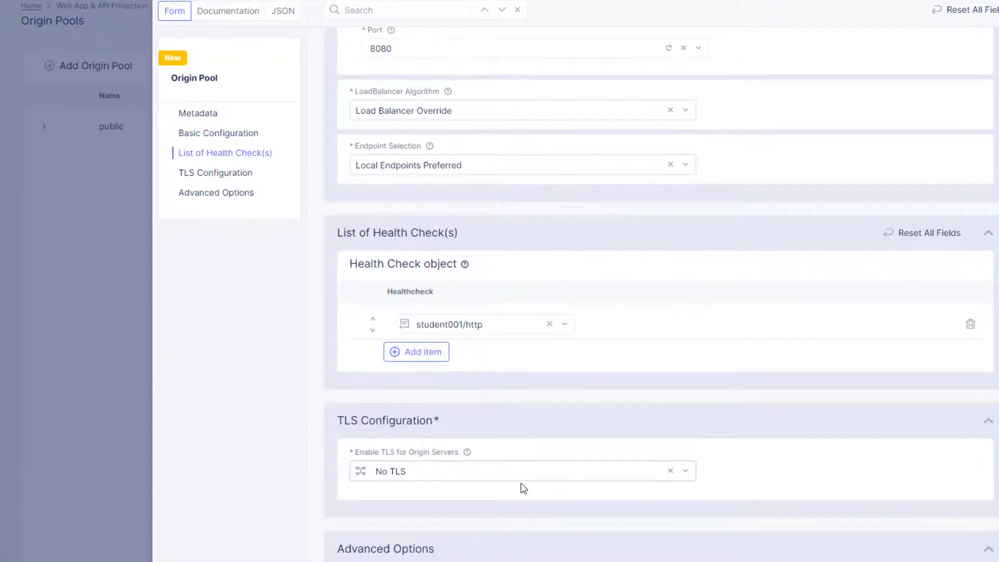
{"action": "scroll", "coordinate": [515, 468], "scroll_direction": "down", "scroll_amount": 3}
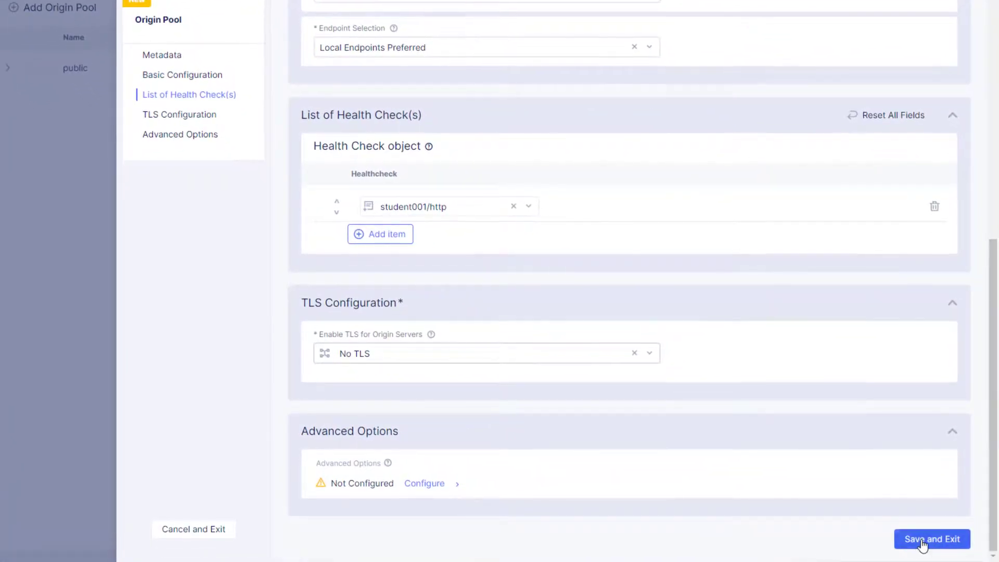
{"action": "left_click", "coordinate": [923, 541]}
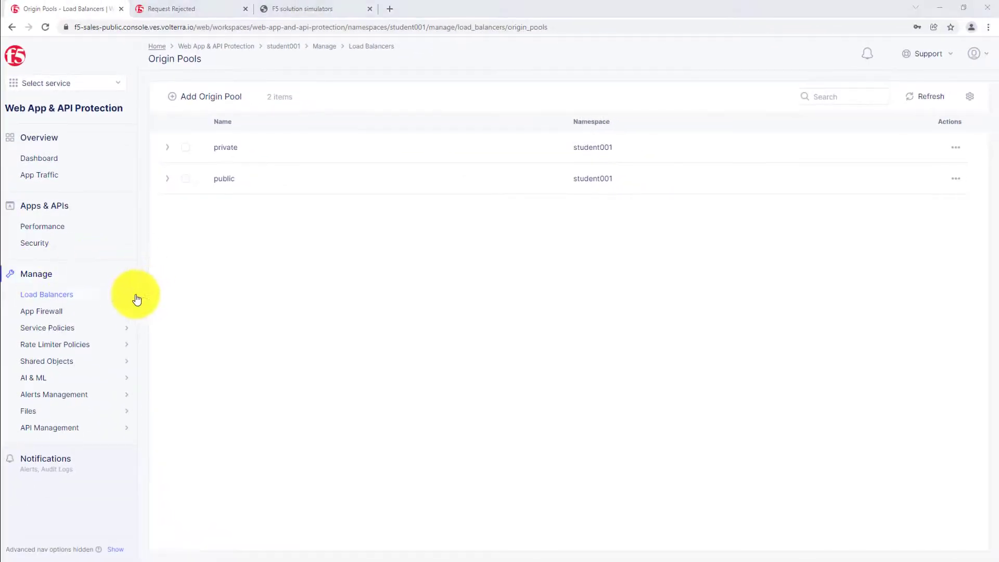
- Open the global HTTP load balancer's configuration for editing
{"action": "mouse_move", "coordinate": [135, 297]}
{"action": "left_click", "coordinate": [183, 297]}
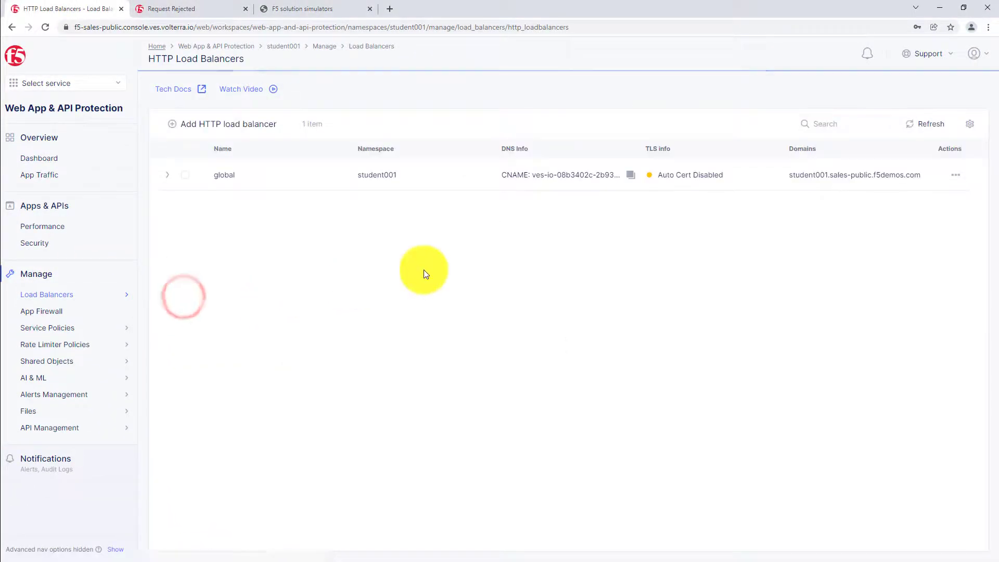
{"action": "left_click", "coordinate": [958, 175]}
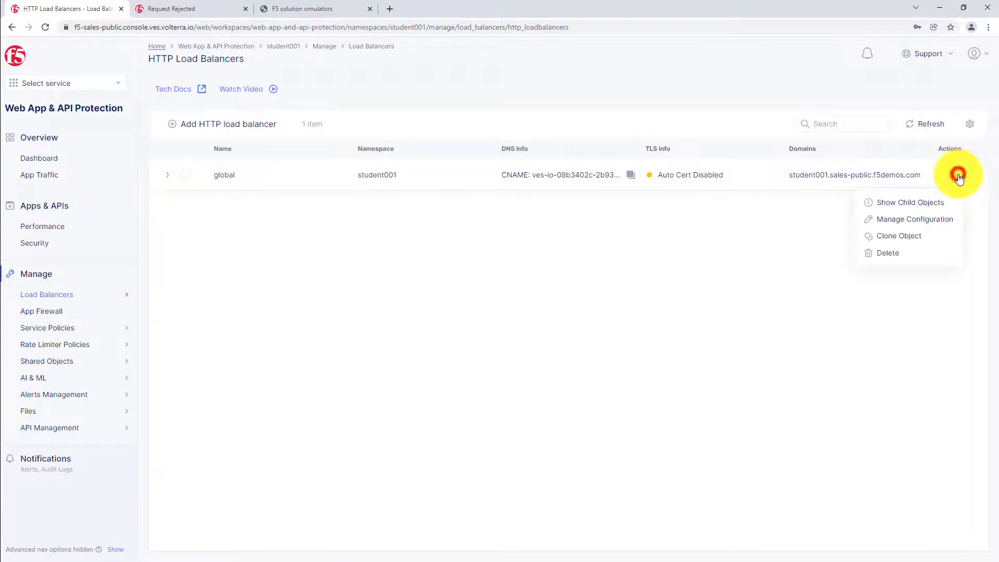
{"action": "left_click", "coordinate": [926, 218]}
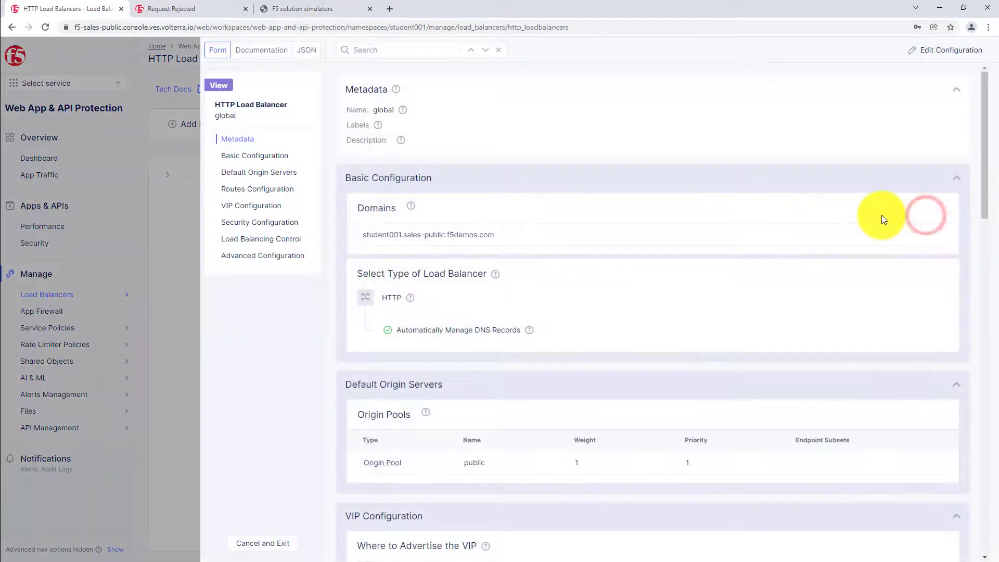
{"action": "left_click", "coordinate": [939, 48]}
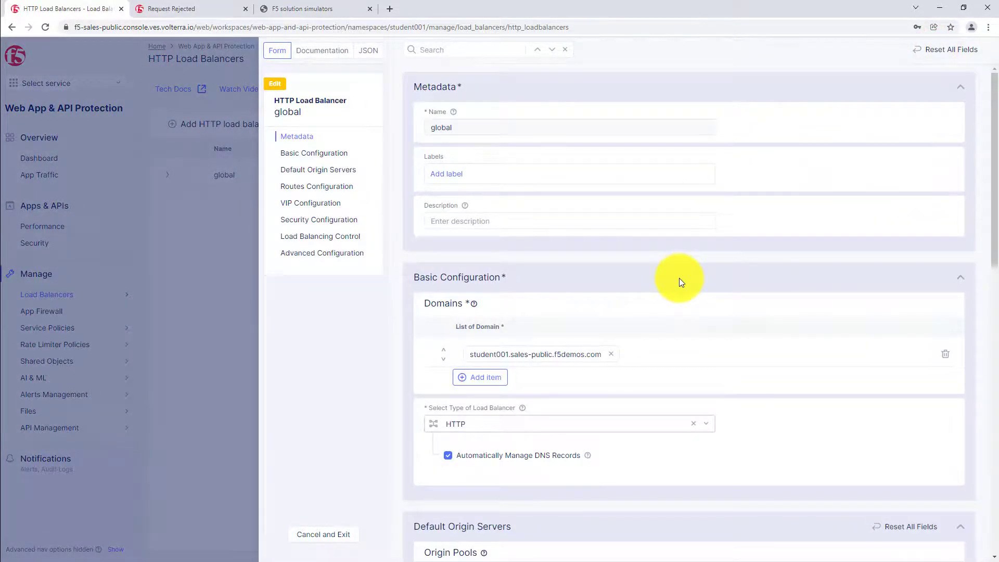
- Replace the global load balancer's public origin pool with student001/private and save the load balancer
{"action": "scroll", "coordinate": [680, 282], "scroll_direction": "down", "scroll_amount": 4}
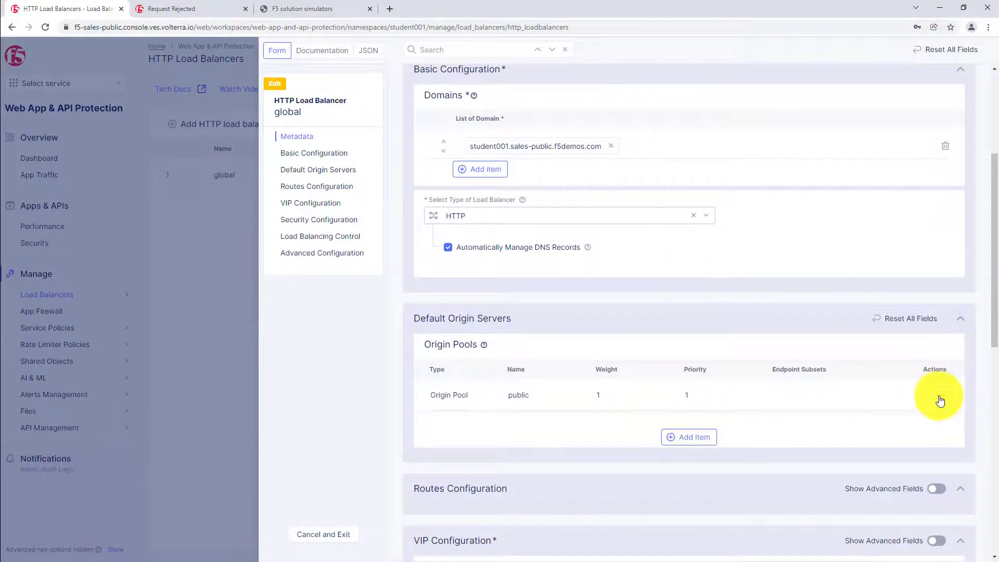
{"action": "left_click", "coordinate": [940, 399]}
{"action": "left_click", "coordinate": [910, 423]}
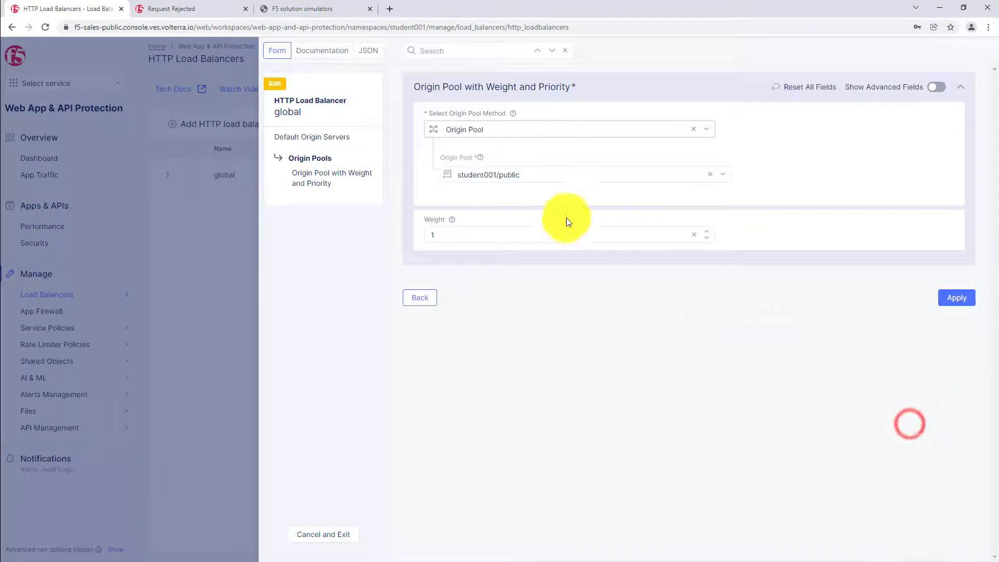
{"action": "left_click", "coordinate": [564, 185]}
{"action": "left_click", "coordinate": [549, 206]}
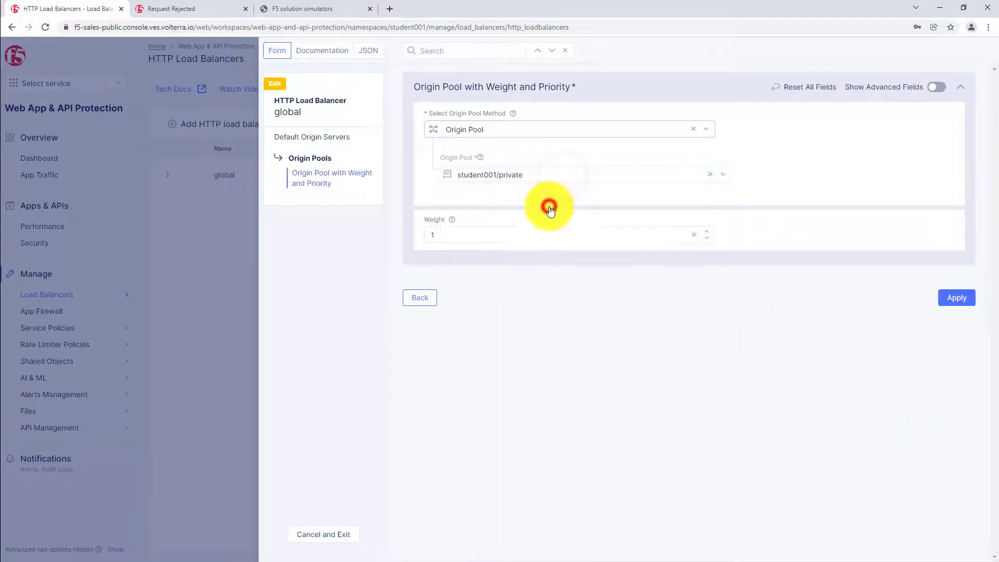
{"action": "left_click", "coordinate": [956, 298]}
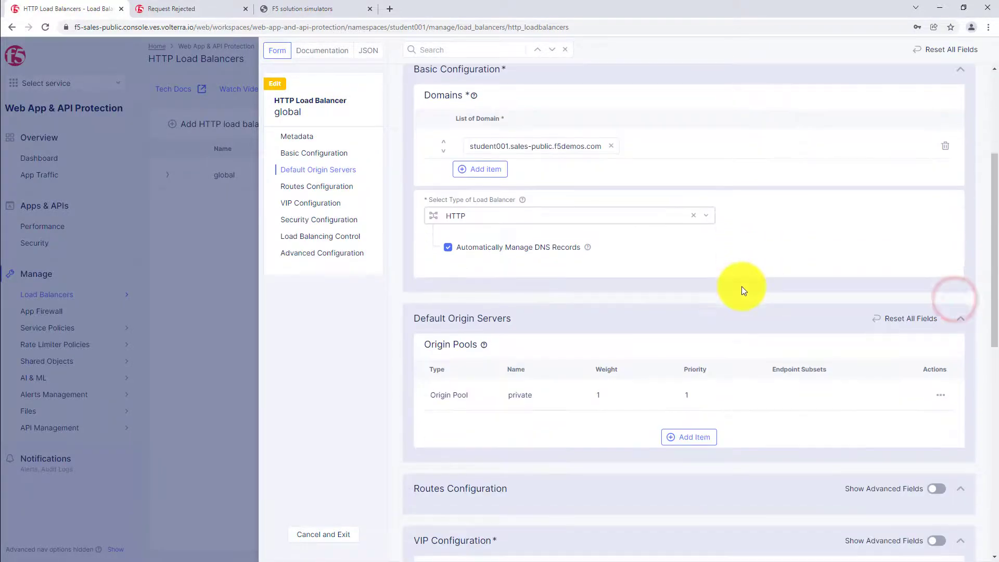
{"action": "scroll", "coordinate": [744, 287], "scroll_direction": "down", "scroll_amount": 6}
{"action": "scroll", "coordinate": [744, 288], "scroll_direction": "down", "scroll_amount": 4}
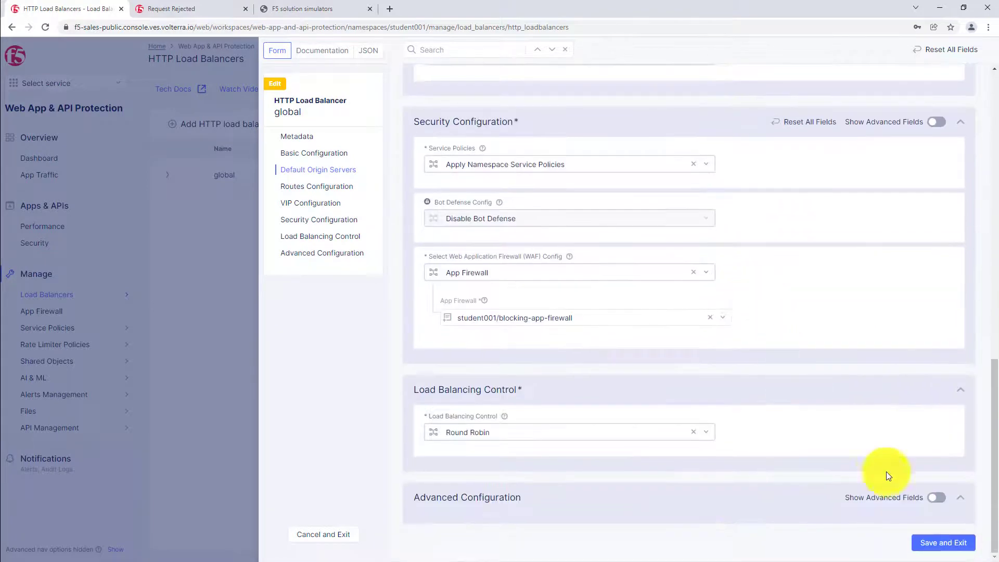
{"action": "left_click", "coordinate": [945, 543]}
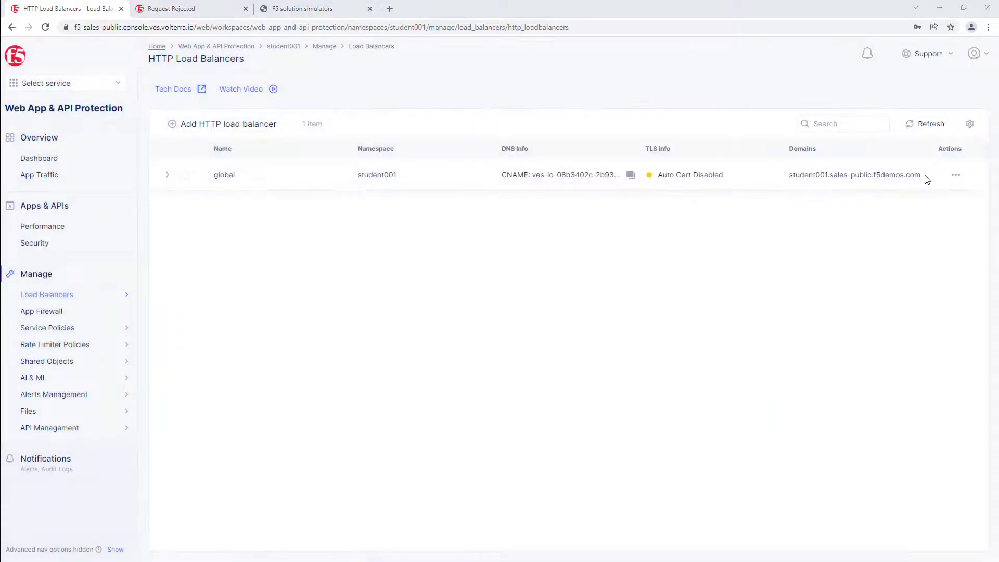
- Visit the global load balancer's domain student001.sales-public.f5demos.com in a new browser tab to check which endpoint answers
{"action": "left_click_drag", "start_coordinate": [927, 180], "coordinate": [791, 181]}
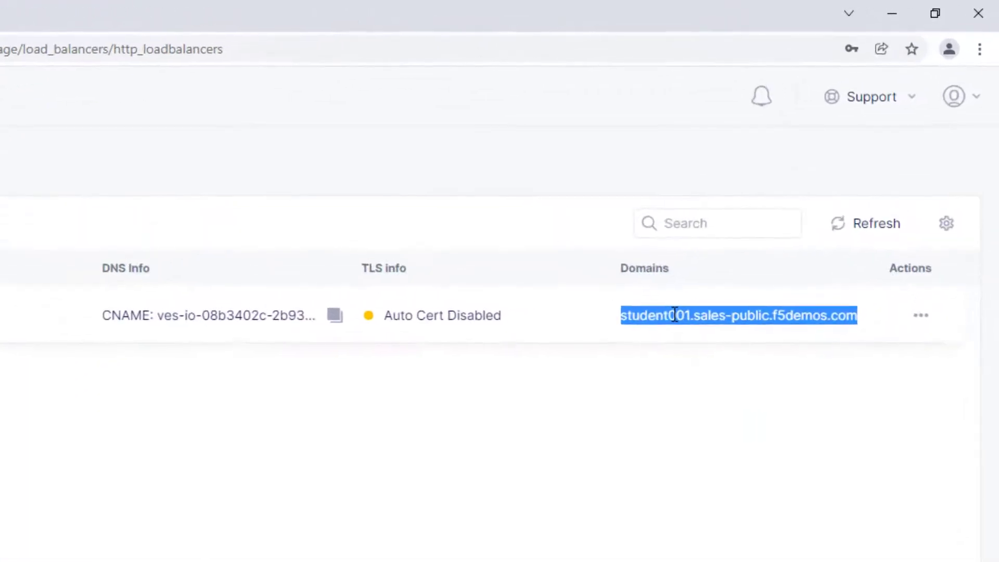
{"action": "right_click", "coordinate": [821, 182]}
{"action": "left_click", "coordinate": [708, 373]}
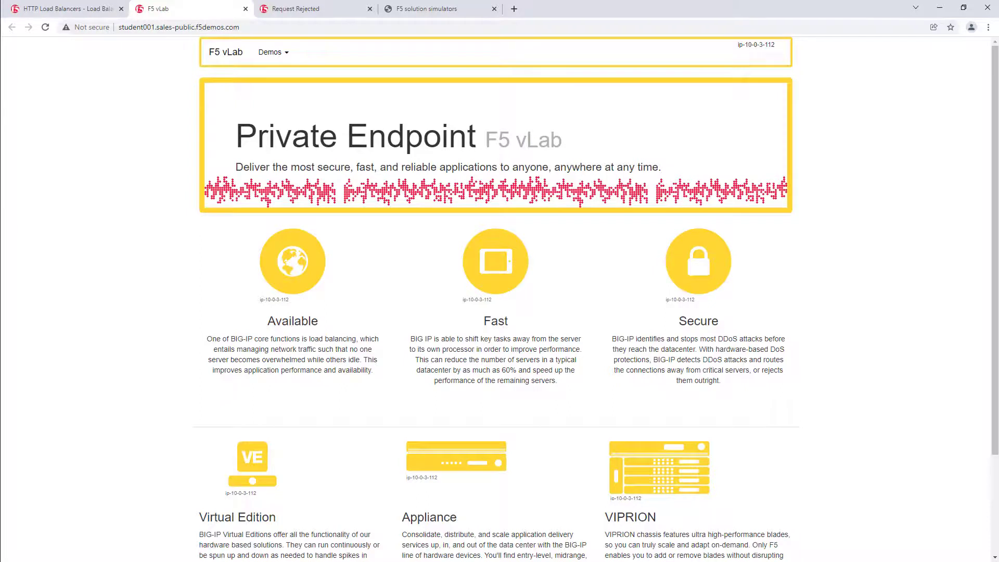
- Back in the F5 console, start a new HTTP load balancer named local
{"action": "left_click", "coordinate": [74, 12]}
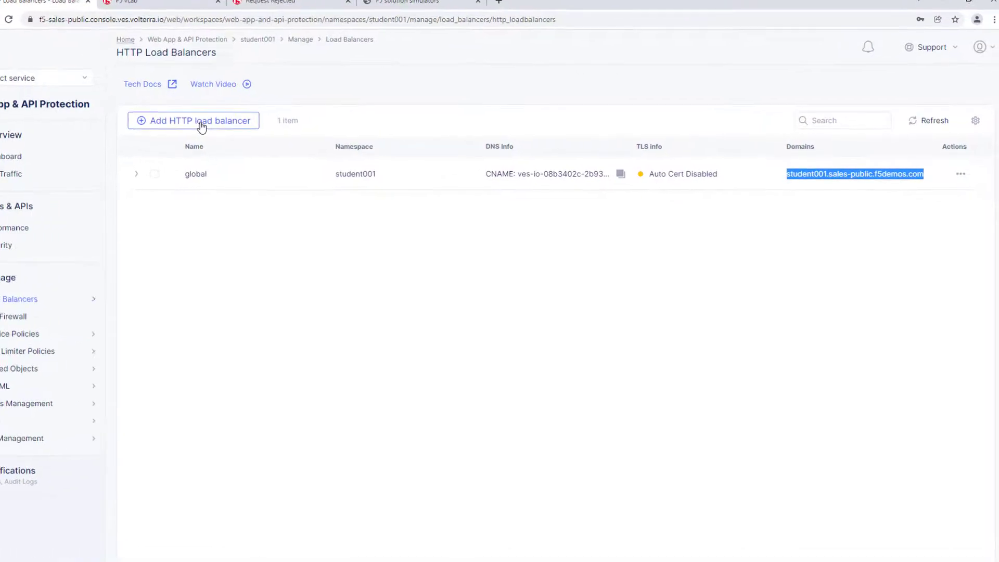
{"action": "left_click", "coordinate": [229, 125]}
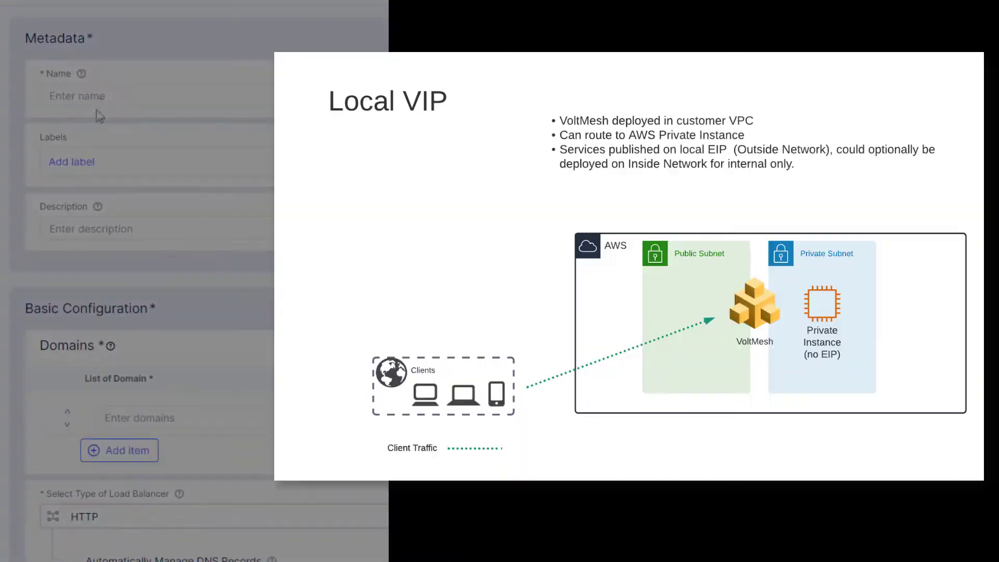
{"action": "left_click", "coordinate": [100, 99]}
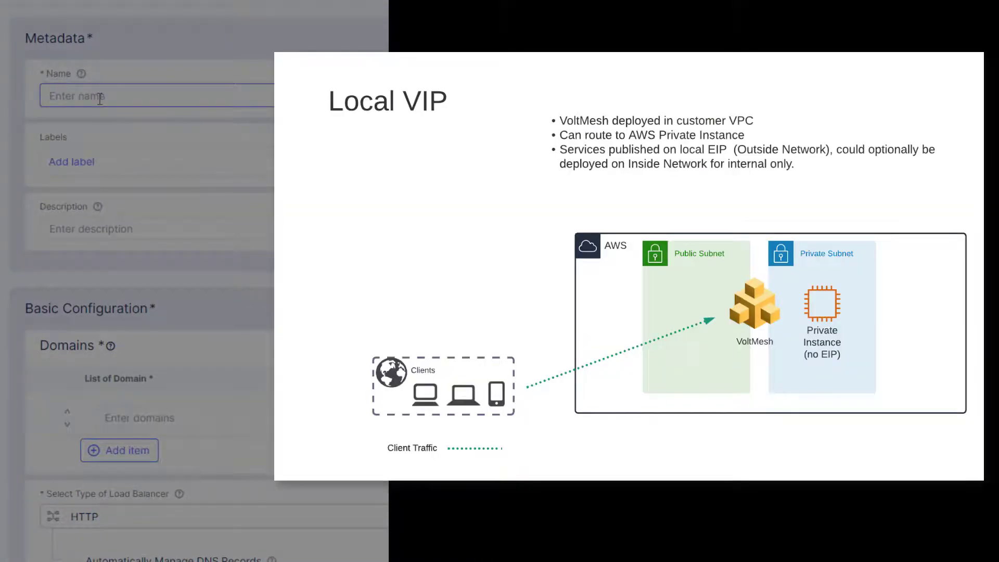
{"action": "type", "text": "local"}
- Give the local load balancer the domain student001.aws.lab.f5demos.com, with Automatically Manage DNS Records turned off
{"action": "left_click", "coordinate": [239, 416]}
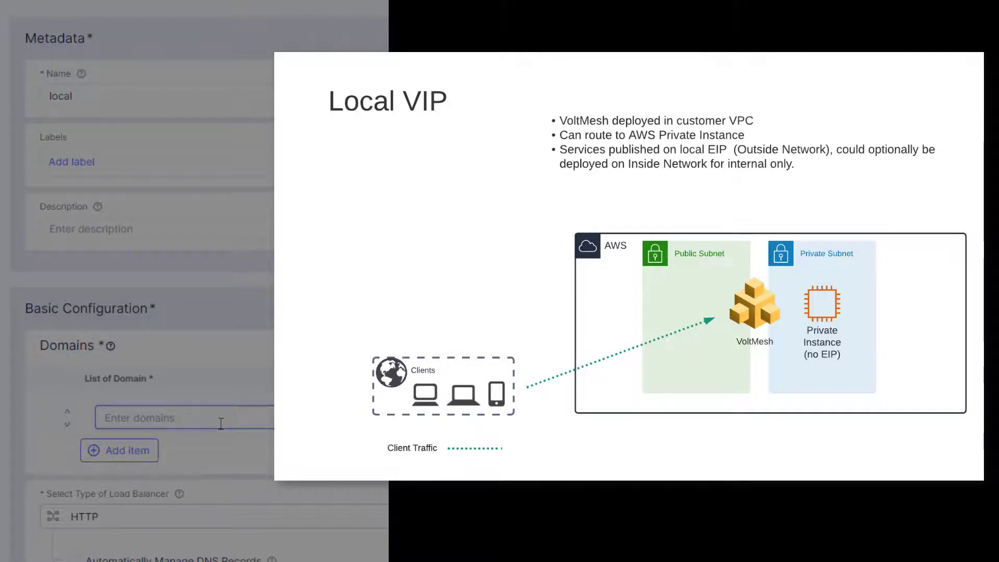
{"action": "type", "text": "student001."}
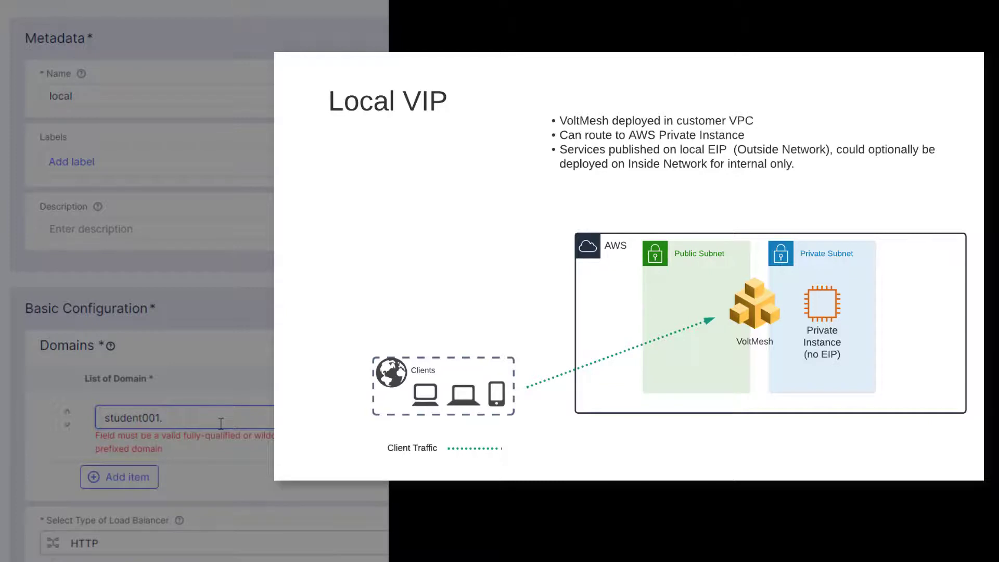
{"action": "type", "text": "aws.lab.f"}
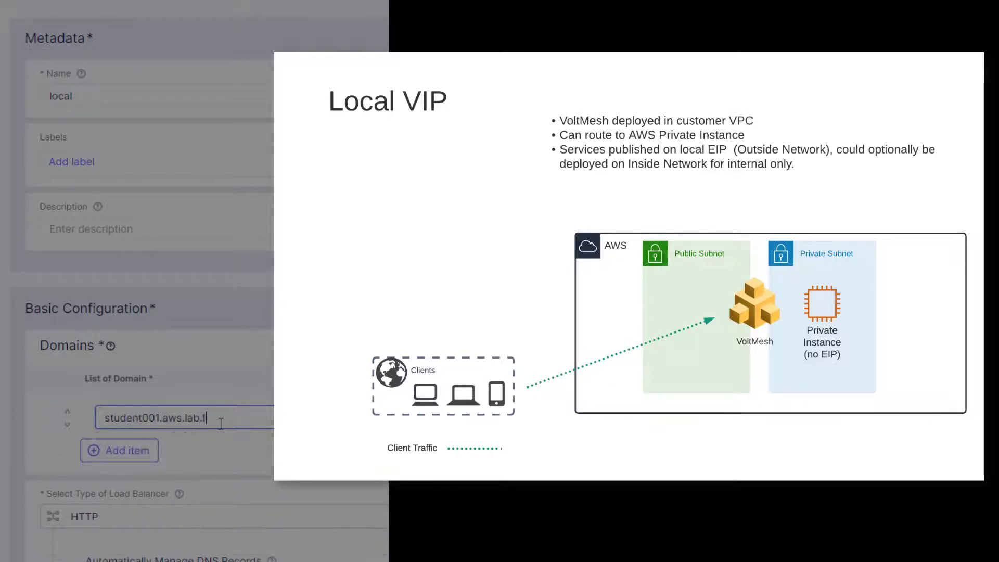
{"action": "type", "text": "5demos.com"}
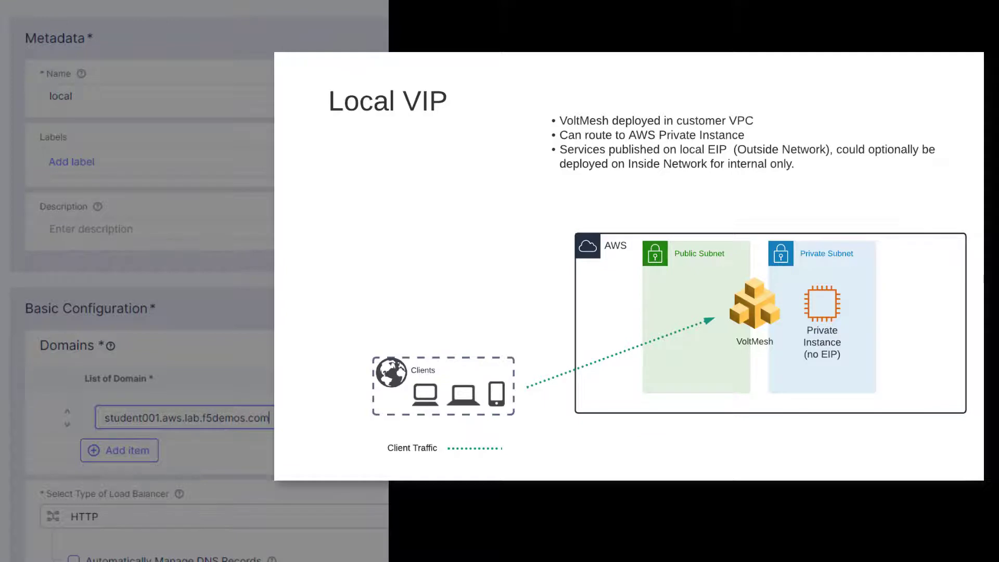
{"action": "left_click", "coordinate": [73, 560]}
- Add the student001/private origin pool to the local load balancer's default origin servers
{"action": "scroll", "coordinate": [233, 554], "scroll_direction": "down", "scroll_amount": 5}
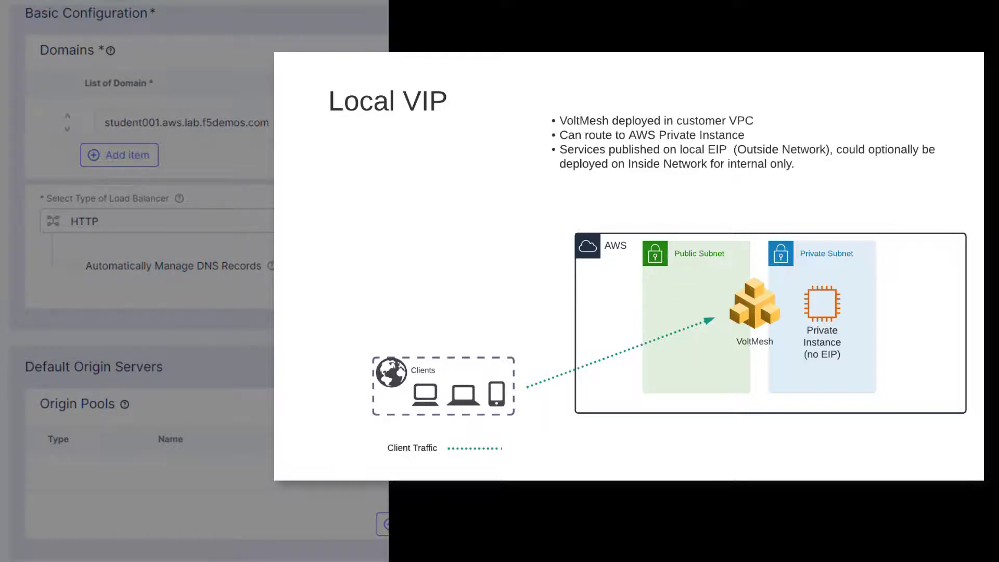
{"action": "left_click", "coordinate": [401, 524]}
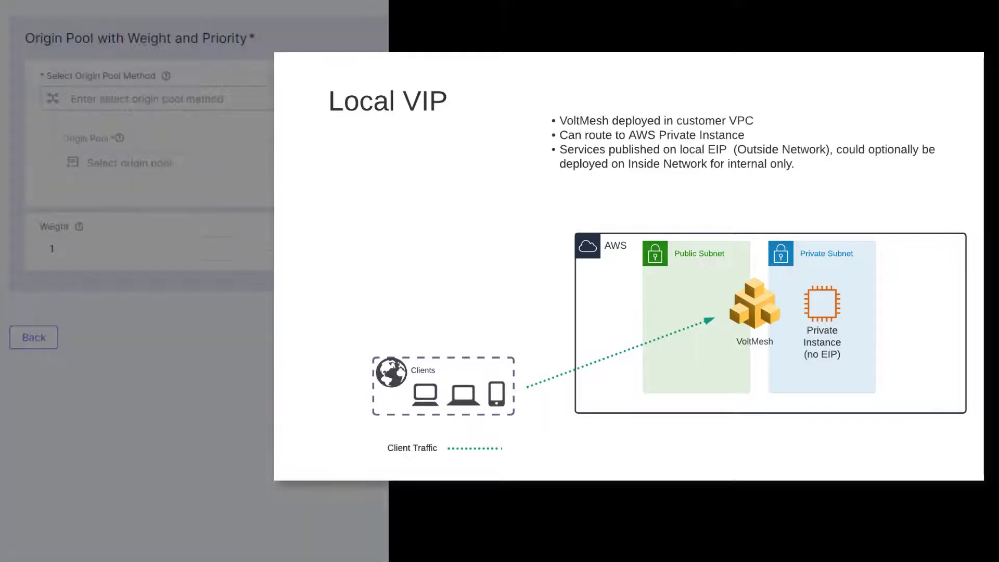
{"action": "left_click", "coordinate": [240, 165]}
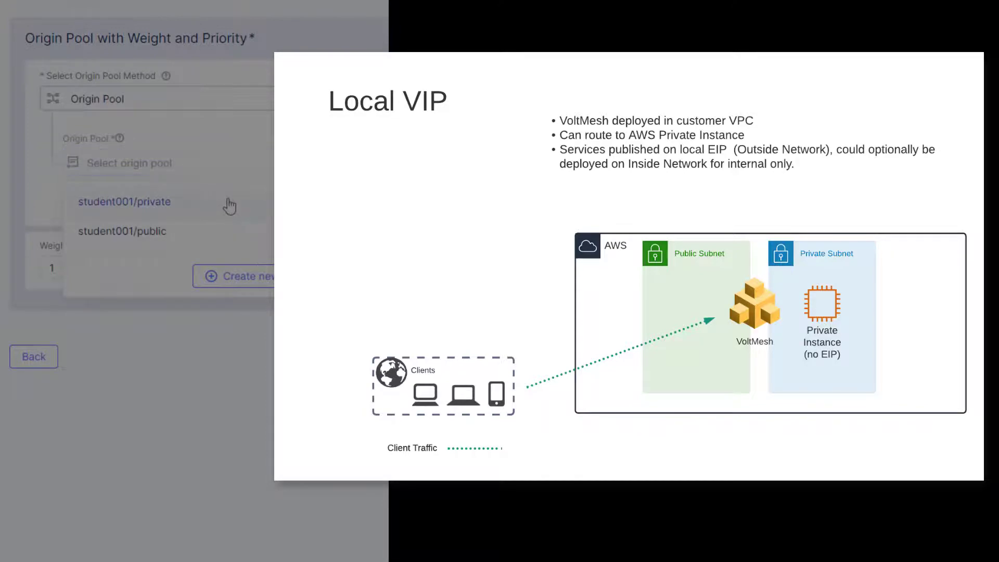
{"action": "left_click", "coordinate": [229, 202]}
{"action": "left_click", "coordinate": [788, 337]}
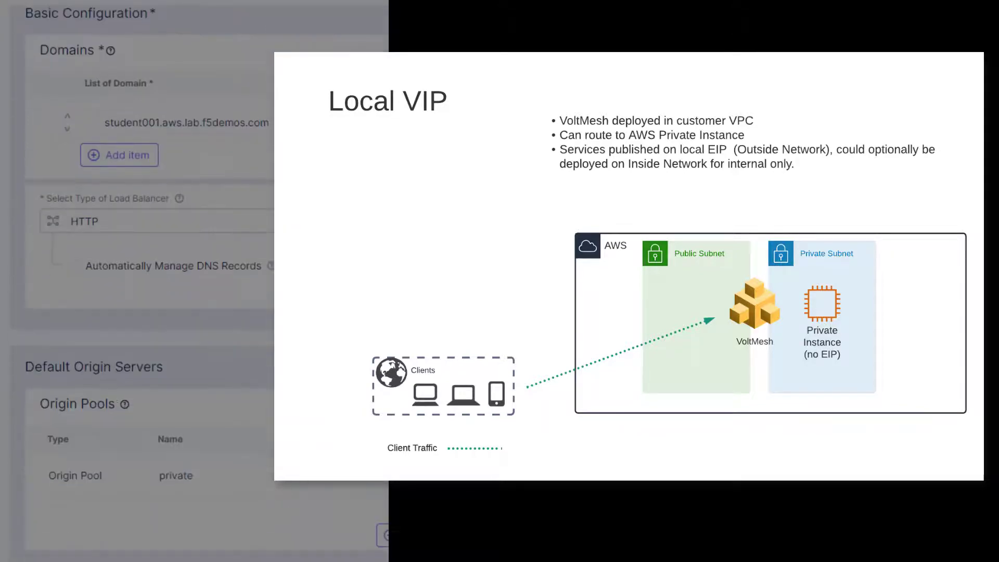
- Set the local load balancer's VIP to Advertise Custom and open its custom settings with advanced fields shown
{"action": "scroll", "coordinate": [649, 387], "scroll_direction": "down", "scroll_amount": 6}
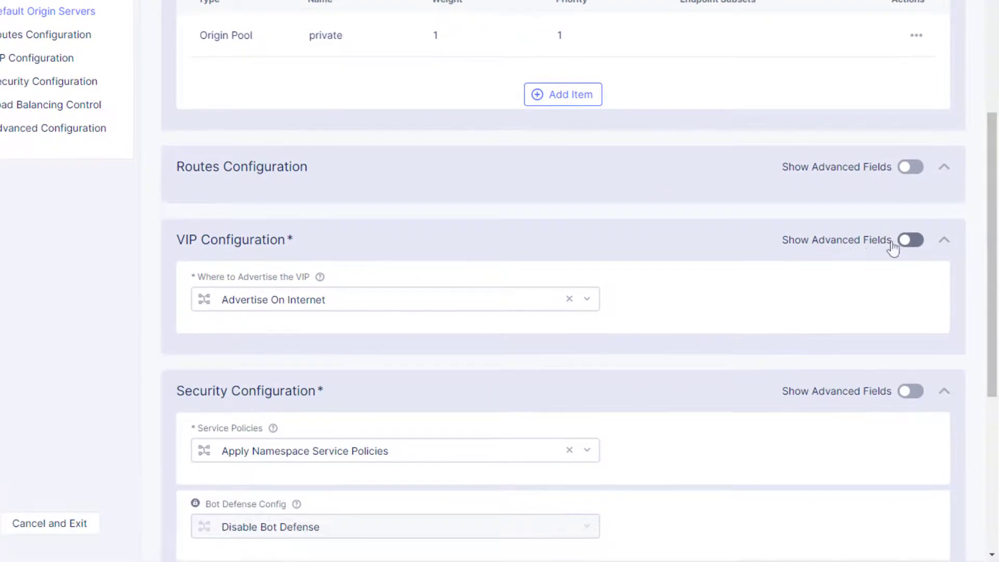
{"action": "left_click", "coordinate": [910, 241]}
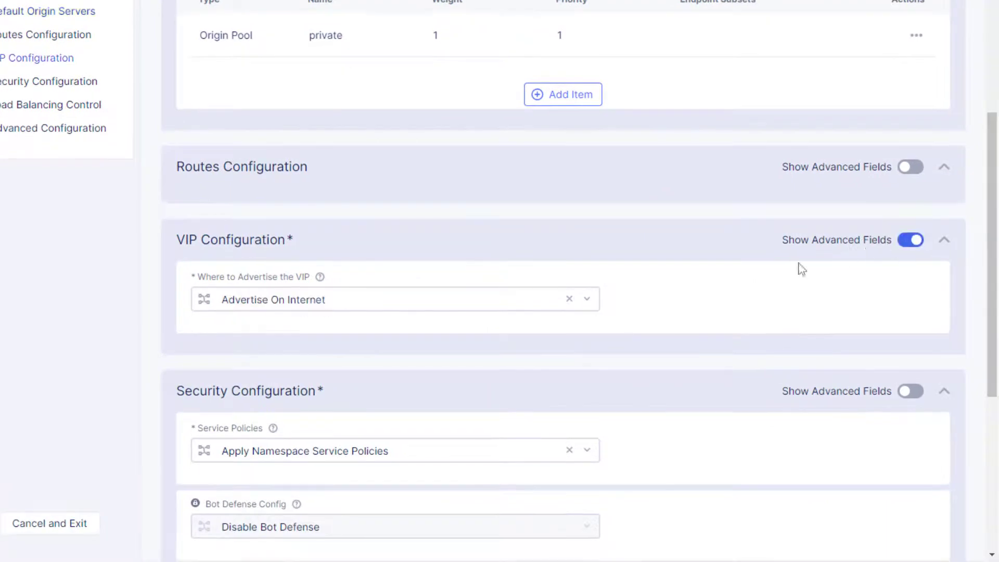
{"action": "left_click", "coordinate": [548, 304]}
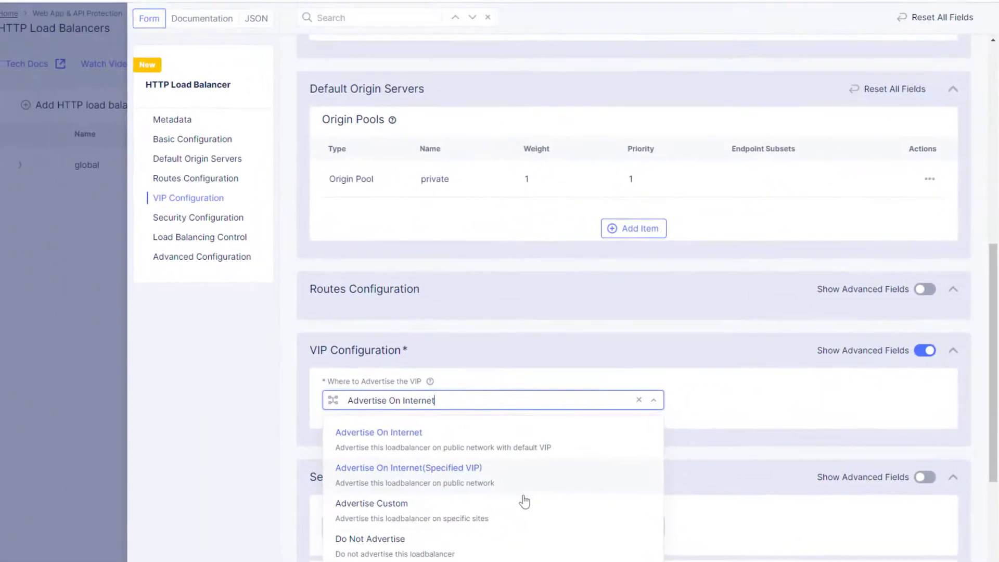
{"action": "left_click", "coordinate": [430, 419]}
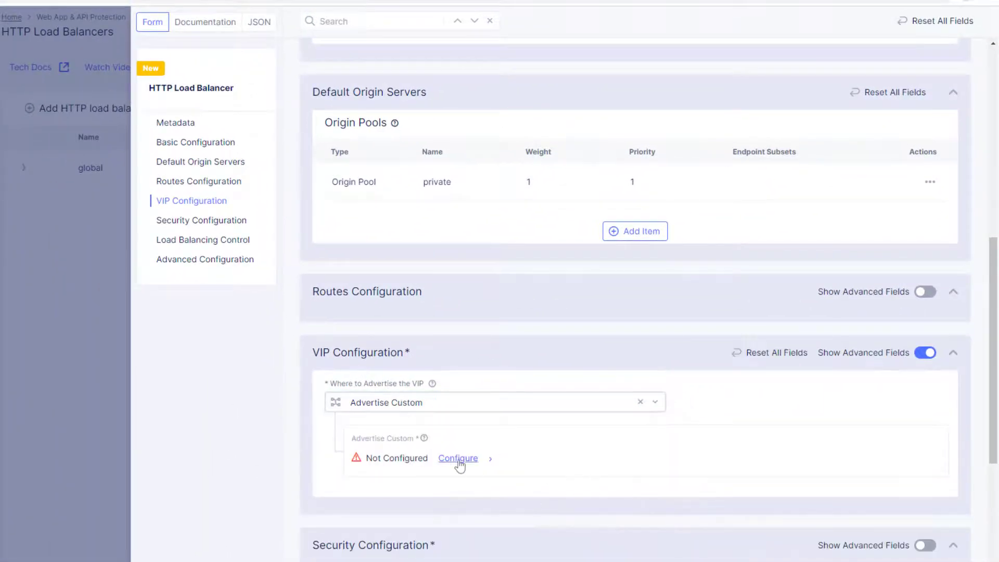
{"action": "left_click", "coordinate": [459, 461]}
{"action": "left_click", "coordinate": [924, 64]}
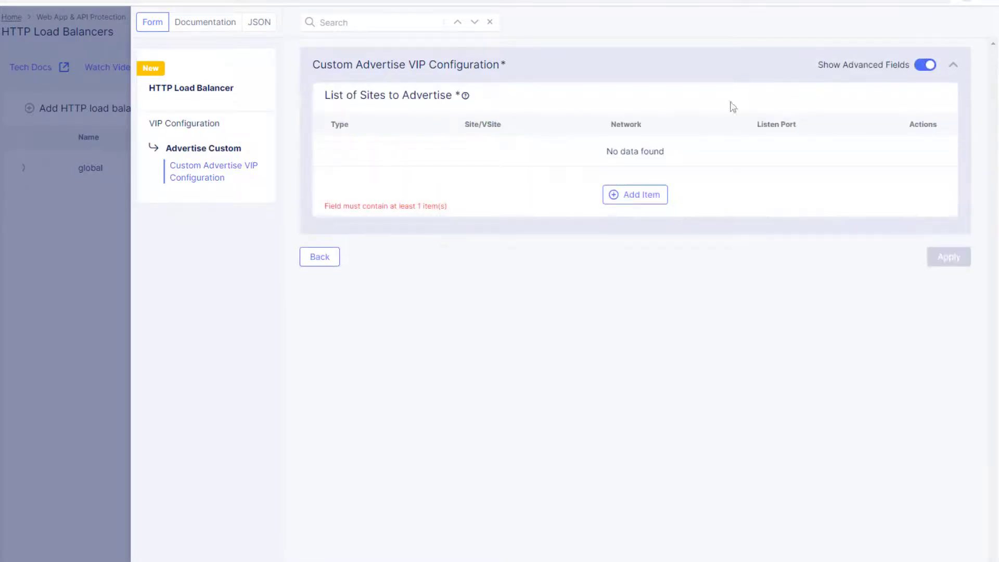
- Add the site student-awsnet on the Outside Network to the sites to advertise, and apply the custom VIP configuration
{"action": "left_click", "coordinate": [624, 195]}
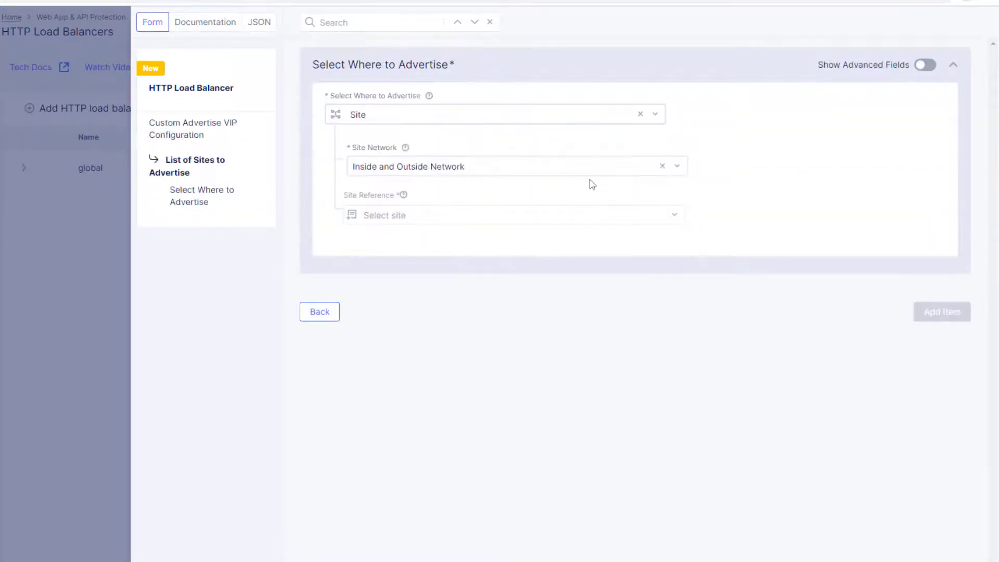
{"action": "left_click", "coordinate": [435, 169]}
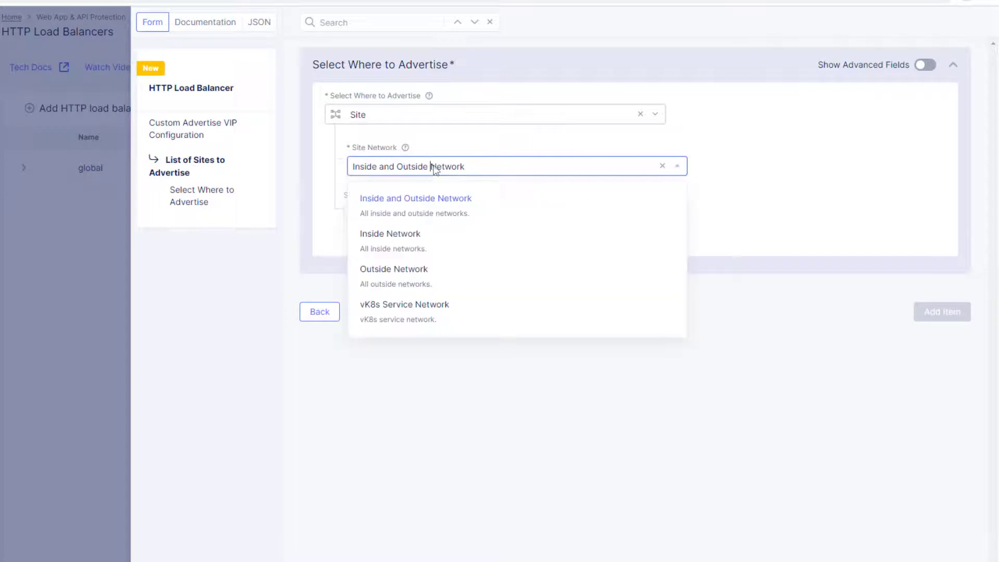
{"action": "left_click", "coordinate": [435, 271]}
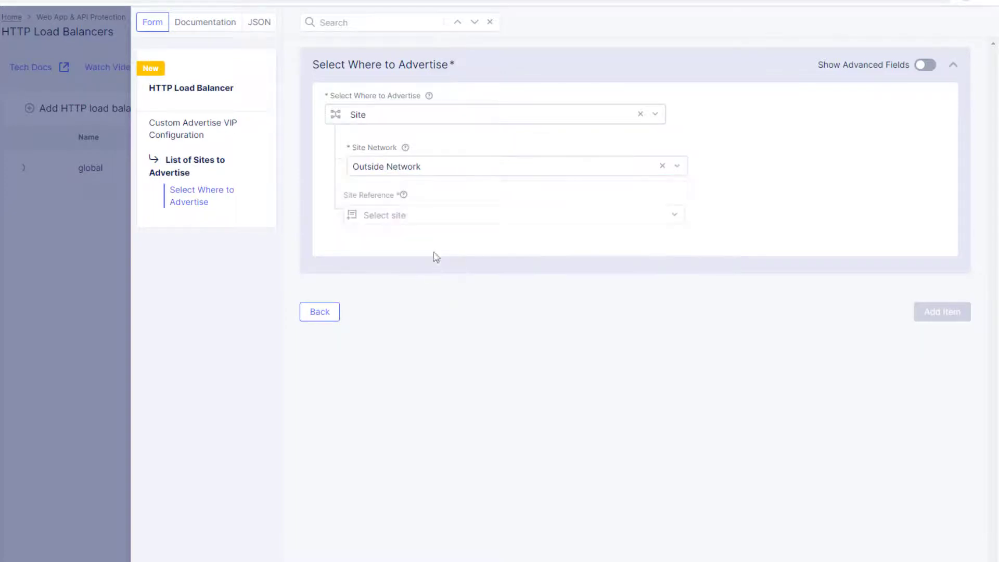
{"action": "left_click", "coordinate": [440, 222]}
{"action": "type", "text": "awsnet"}
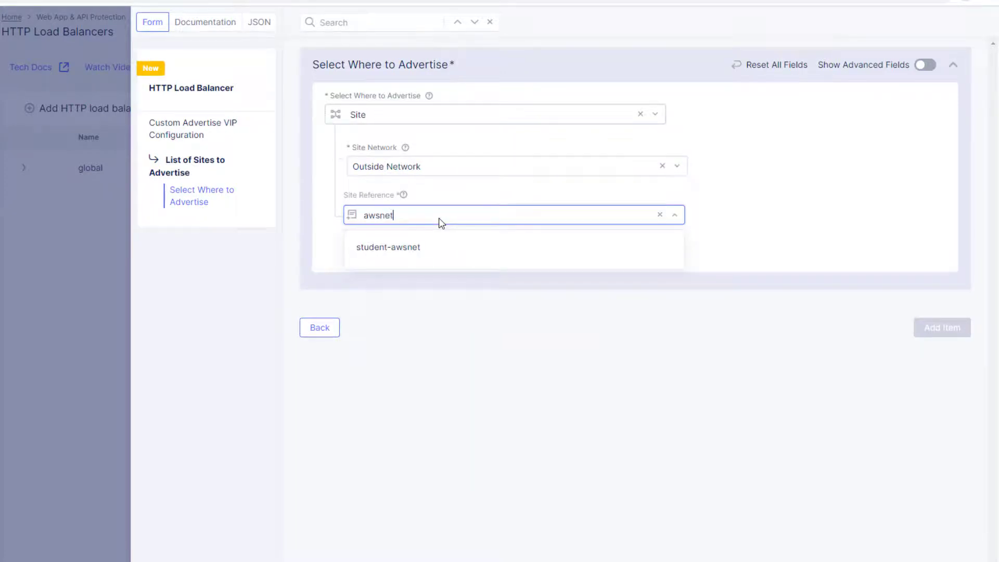
{"action": "left_click", "coordinate": [439, 247]}
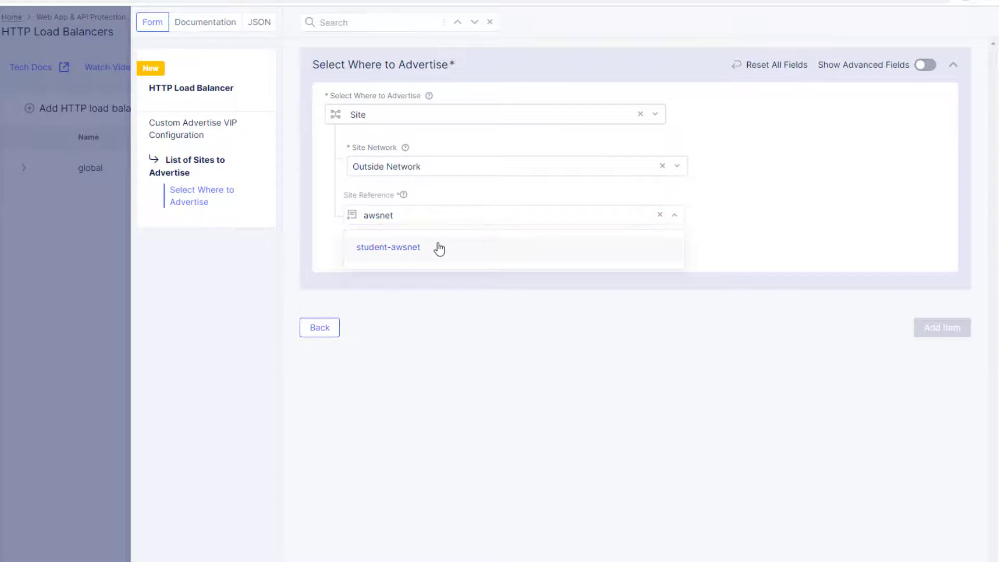
{"action": "left_click", "coordinate": [961, 314]}
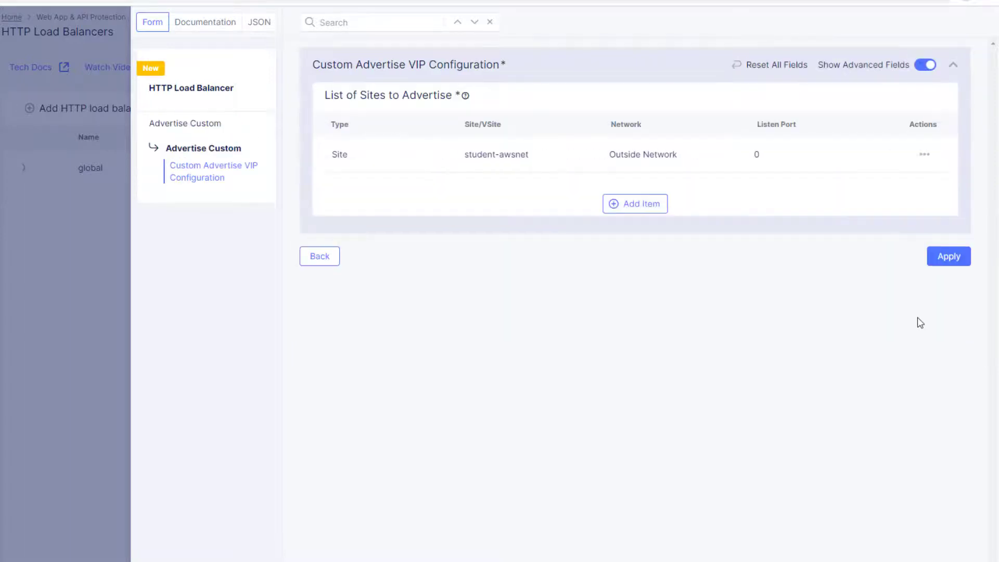
{"action": "left_click", "coordinate": [946, 258]}
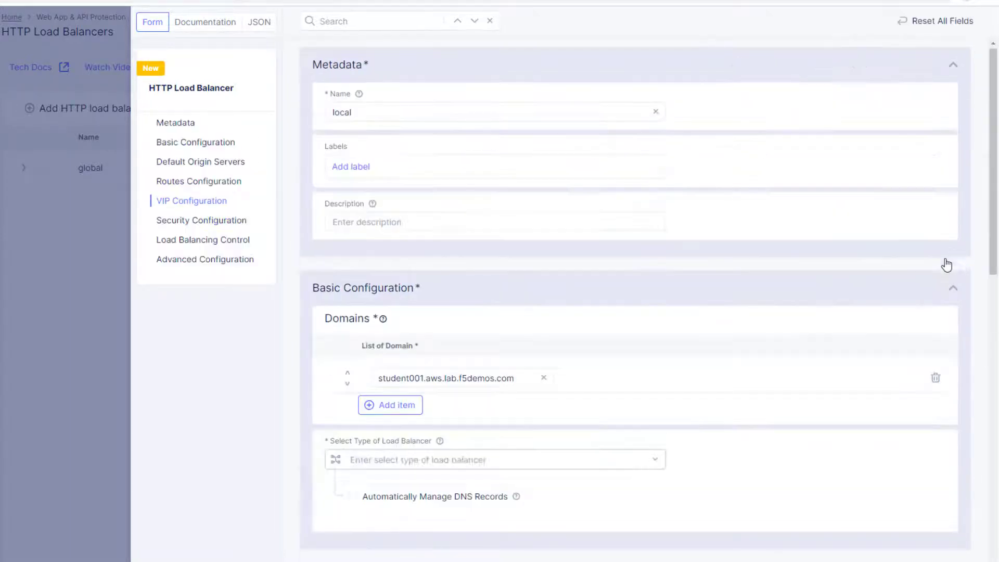
- Set the local load balancer's WAF config to App Firewall with student001/blocking-app-firewall, and save the load balancer
{"action": "scroll", "coordinate": [745, 295], "scroll_direction": "down", "scroll_amount": 7}
{"action": "scroll", "coordinate": [745, 296], "scroll_direction": "down", "scroll_amount": 2}
{"action": "scroll", "coordinate": [745, 296], "scroll_direction": "down", "scroll_amount": 3}
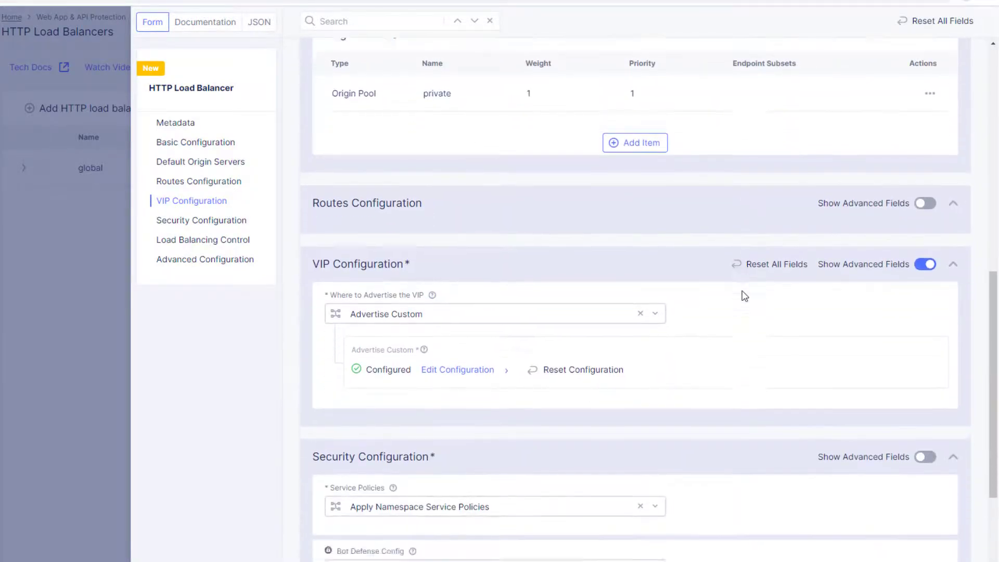
{"action": "left_click", "coordinate": [550, 540]}
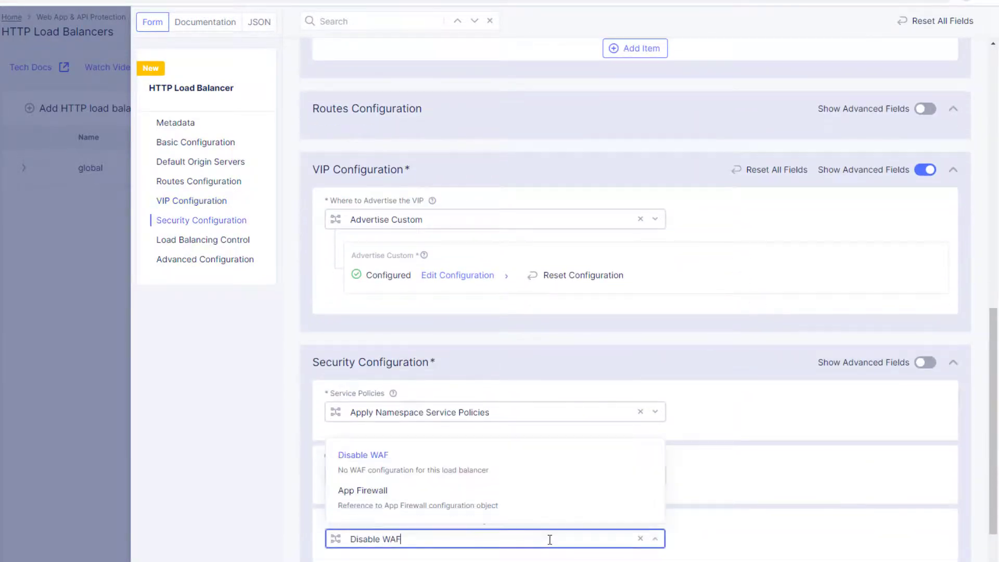
{"action": "left_click", "coordinate": [531, 507]}
{"action": "scroll", "coordinate": [533, 508], "scroll_direction": "down", "scroll_amount": 5}
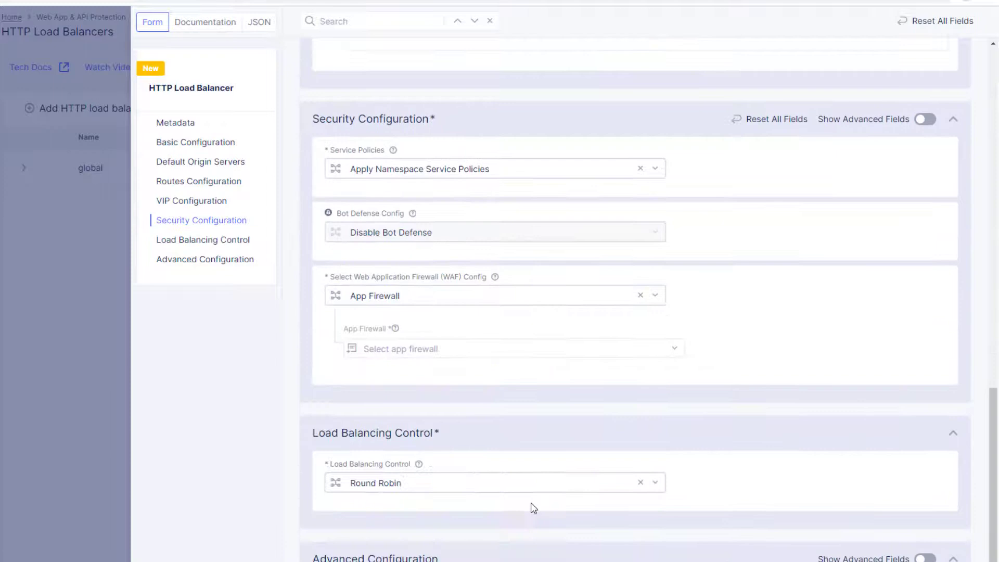
{"action": "left_click", "coordinate": [496, 350]}
{"action": "left_click", "coordinate": [491, 374]}
{"action": "scroll", "coordinate": [490, 339], "scroll_direction": "down", "scroll_amount": 1}
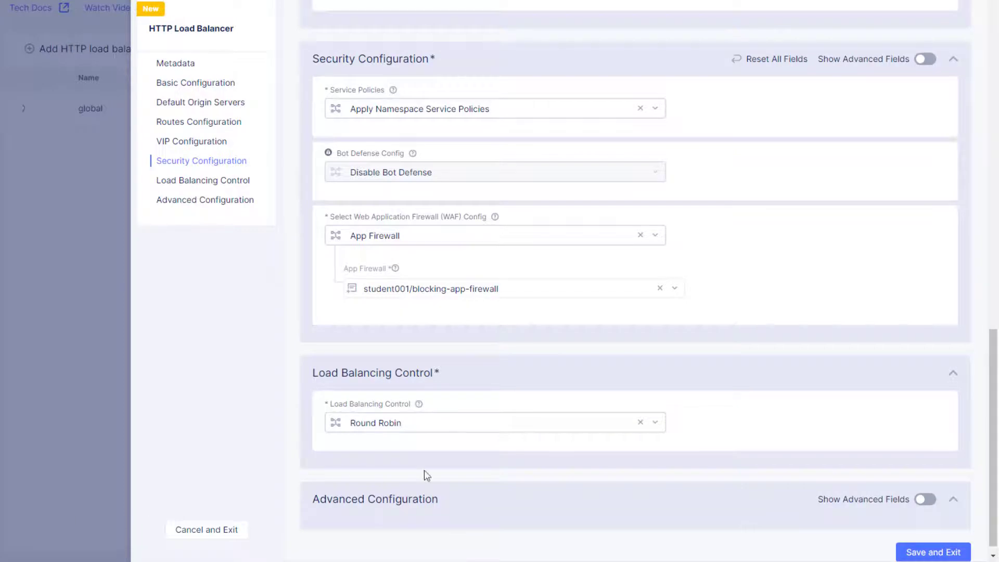
{"action": "scroll", "coordinate": [619, 499], "scroll_direction": "down", "scroll_amount": 1}
{"action": "left_click", "coordinate": [940, 540]}
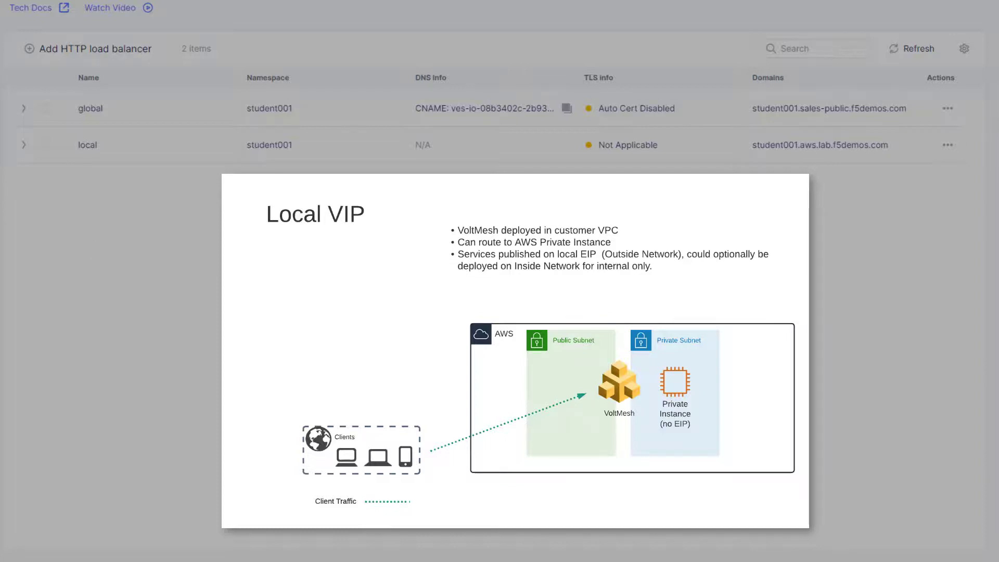
- Open the local load balancer's domain student001.aws.lab.f5demos.com in the browser and request it with an /etc/passwd attack string in the URL
{"action": "left_click_drag", "start_coordinate": [891, 148], "coordinate": [754, 156]}
{"action": "left_click", "coordinate": [779, 146]}
{"action": "right_click", "coordinate": [778, 146]}
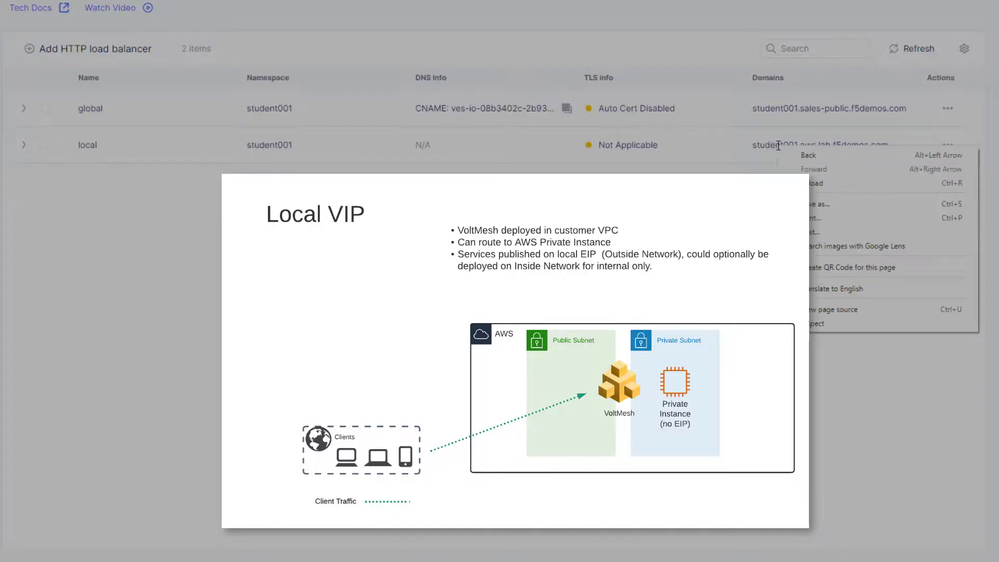
{"action": "left_click", "coordinate": [758, 147]}
{"action": "left_click_drag", "start_coordinate": [754, 146], "coordinate": [892, 148]}
{"action": "right_click", "coordinate": [879, 145]}
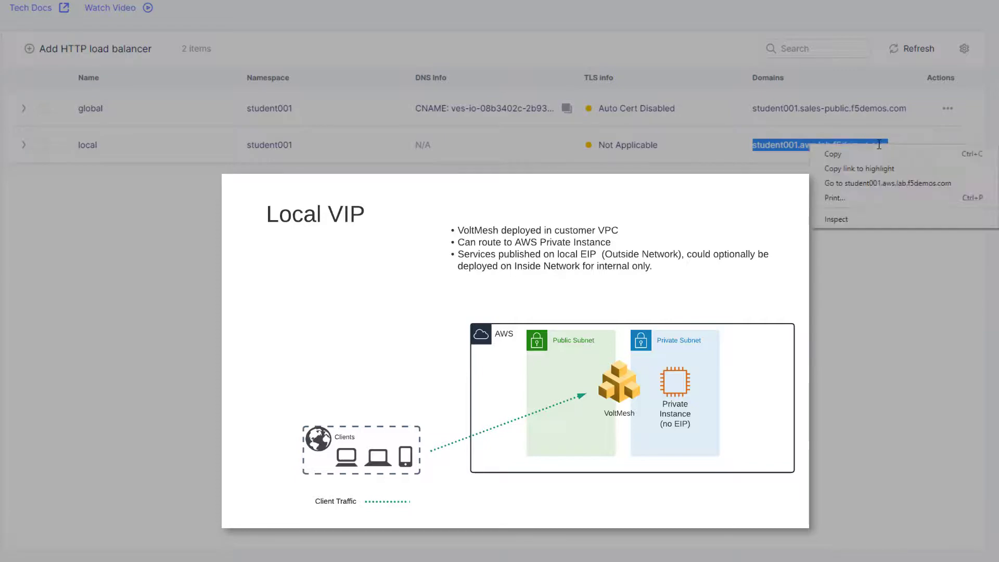
{"action": "left_click", "coordinate": [879, 183]}
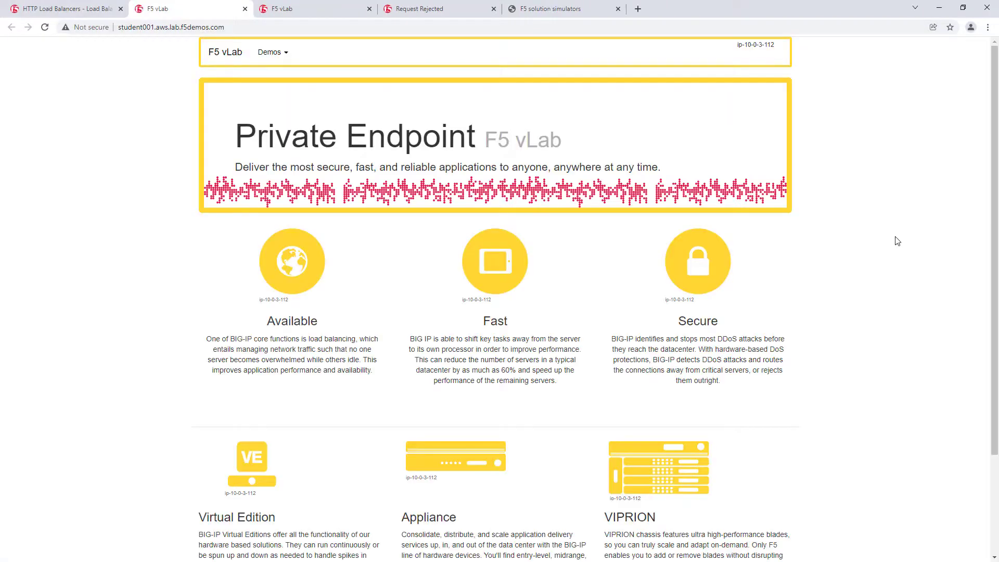
{"action": "left_click", "coordinate": [278, 31]}
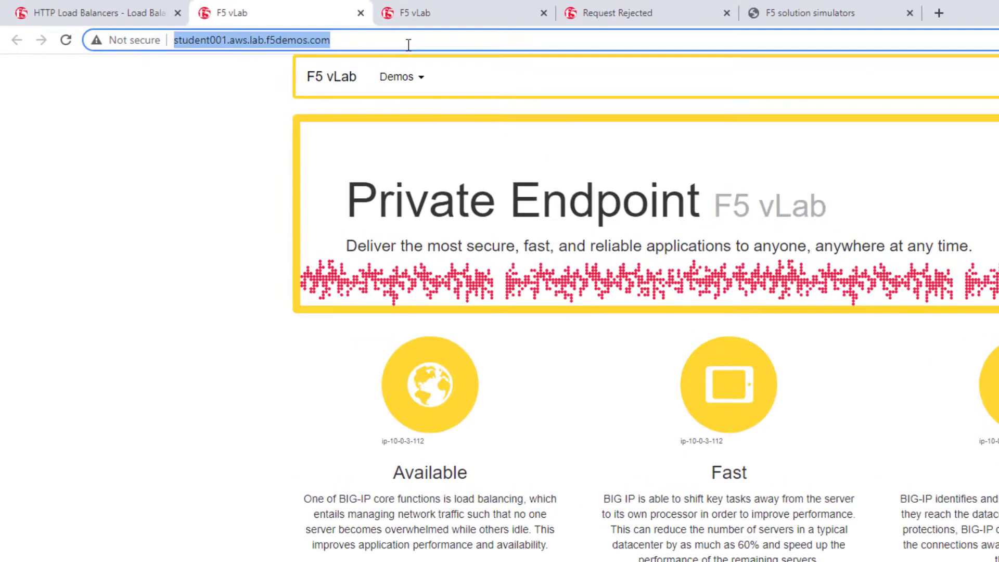
{"action": "left_click", "coordinate": [411, 45]}
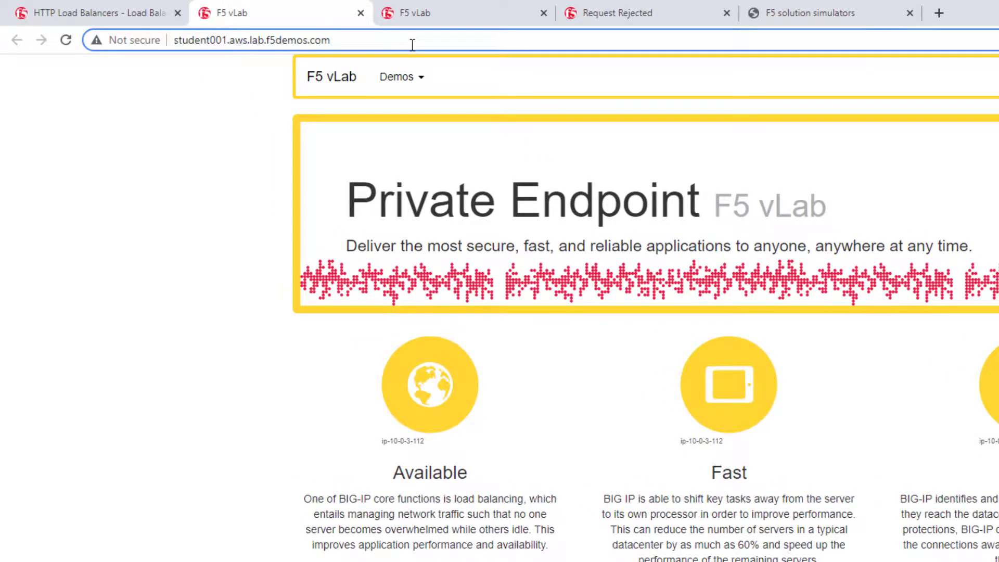
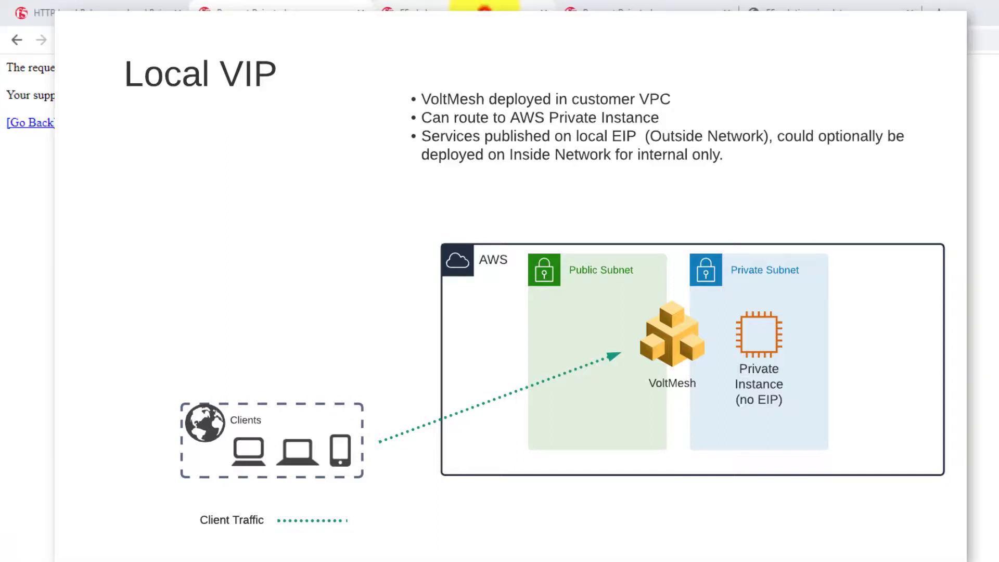
- Request /headers/?username=<script>window.open(%27hello%20world%27);</script> on student001.sales-public.f5demos.com and copy the support ID from the response page
{"action": "left_click", "coordinate": [484, 12]}
{"action": "left_click", "coordinate": [411, 39]}
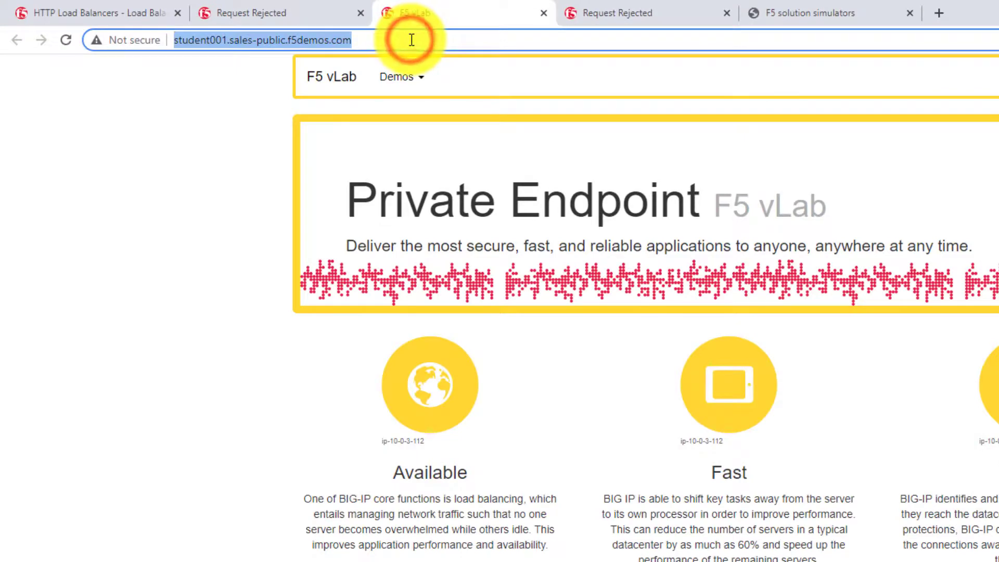
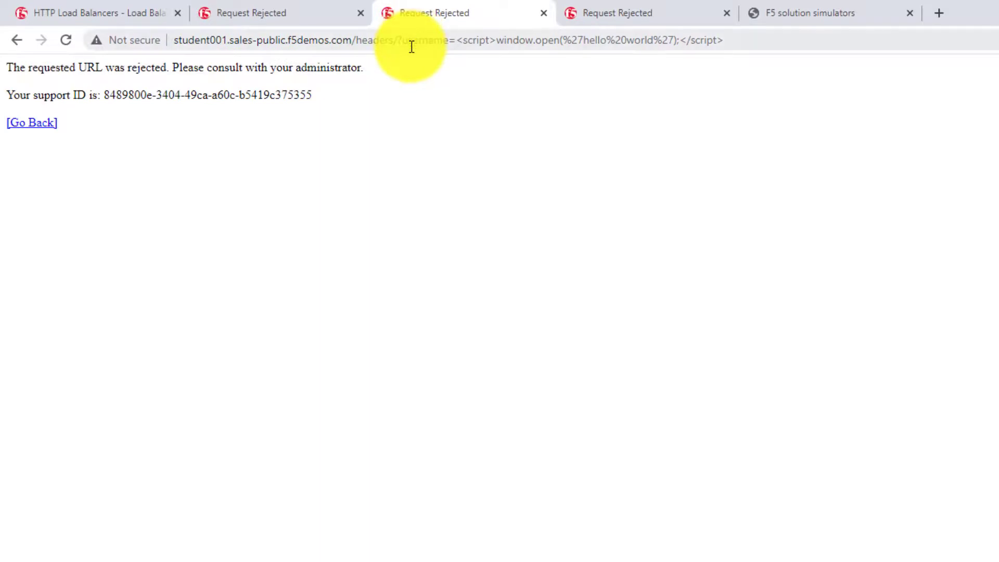
{"action": "left_click", "coordinate": [318, 97]}
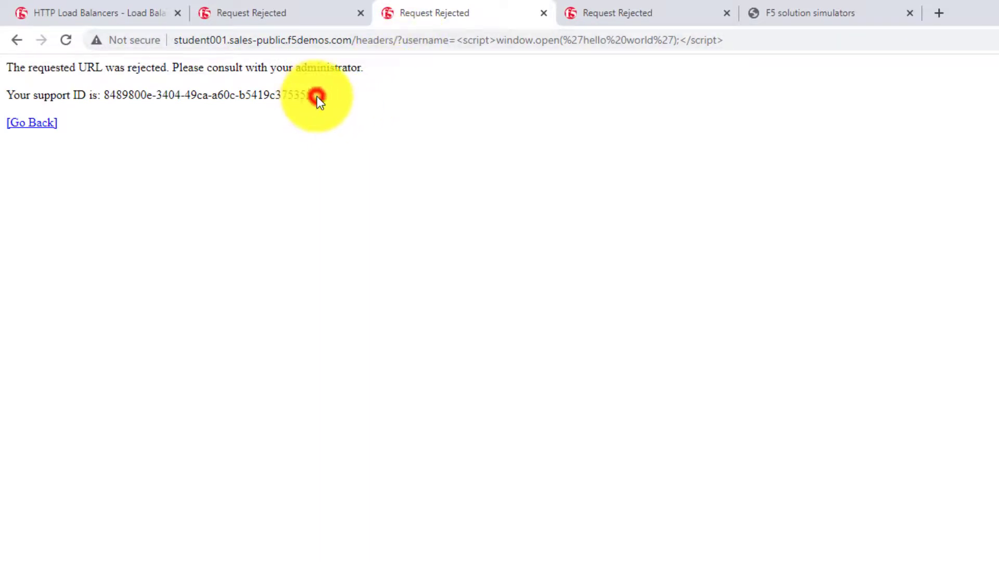
{"action": "left_click_drag", "start_coordinate": [319, 101], "coordinate": [108, 103]}
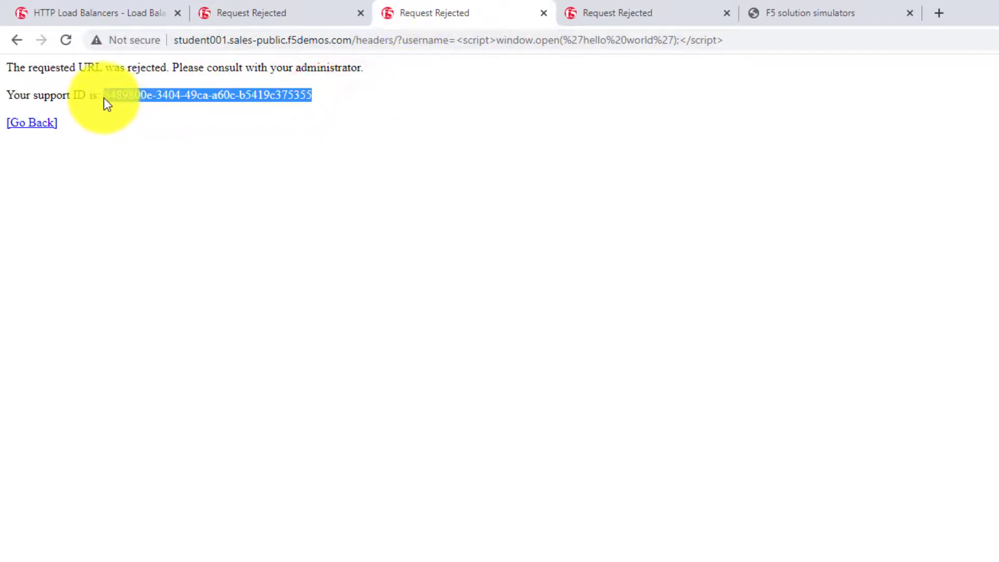
{"action": "right_click", "coordinate": [121, 97]}
{"action": "left_click", "coordinate": [148, 107]}
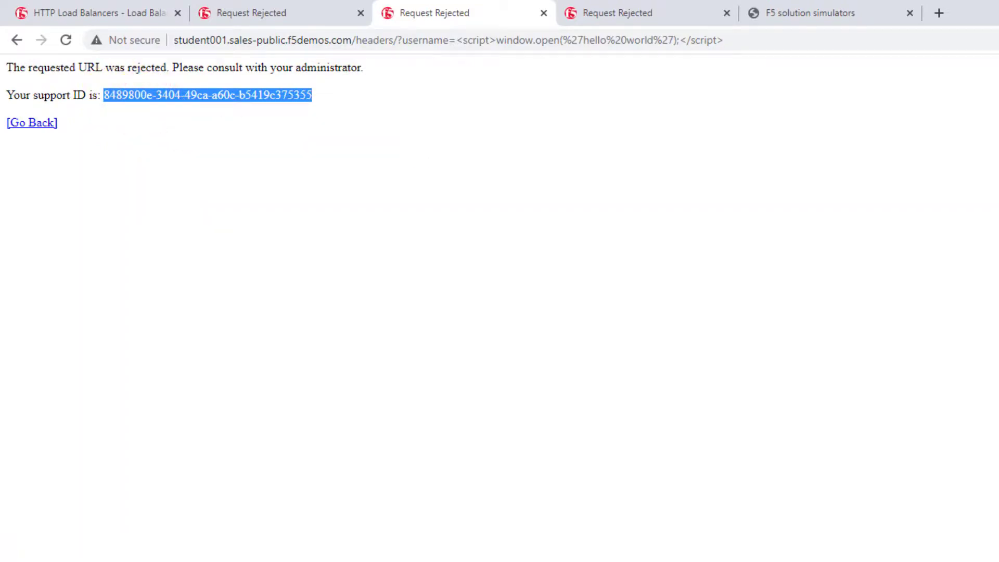
- Display the global load balancer's security events in the console and refresh the list
{"action": "left_click", "coordinate": [114, 11]}
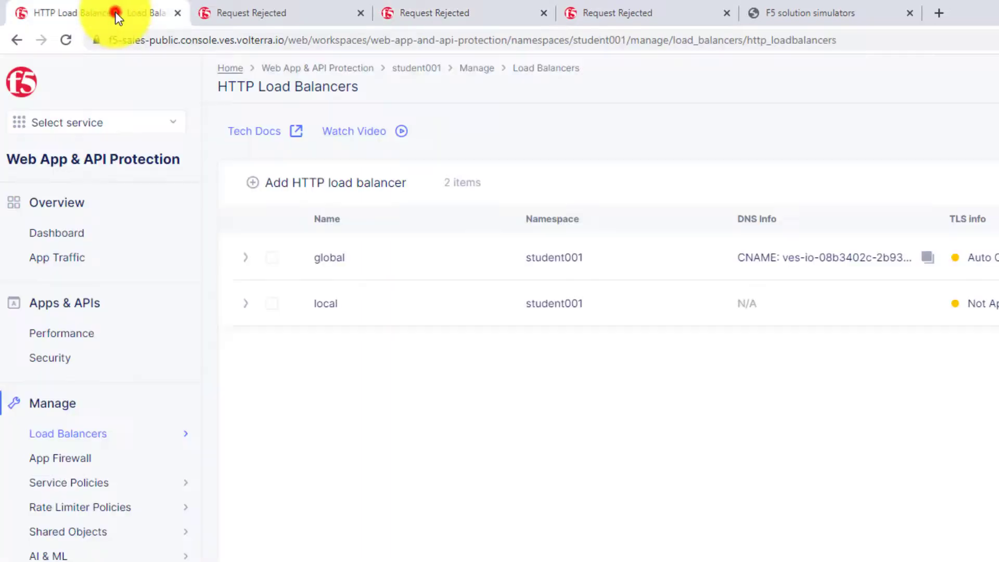
{"action": "left_click", "coordinate": [99, 358]}
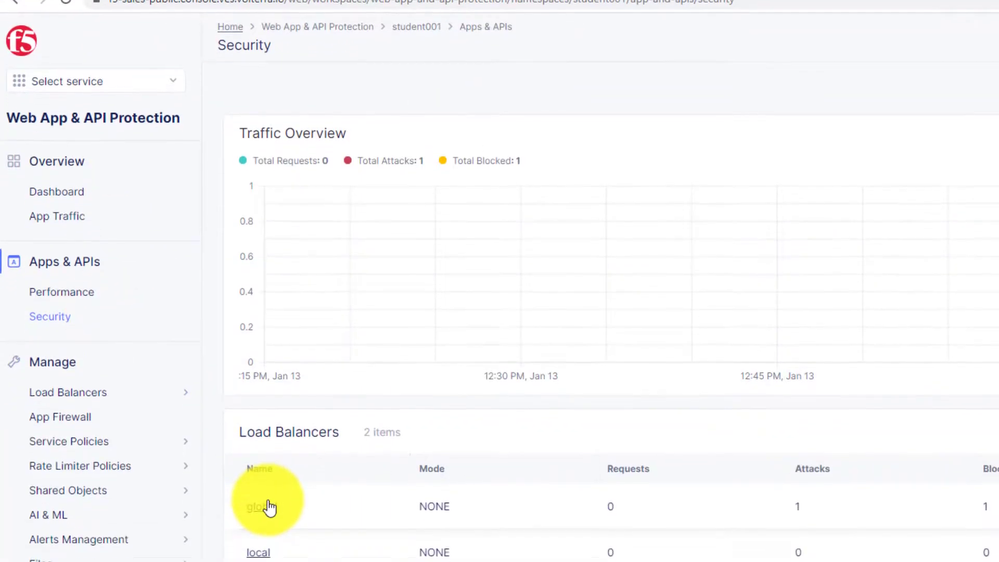
{"action": "left_click", "coordinate": [268, 543]}
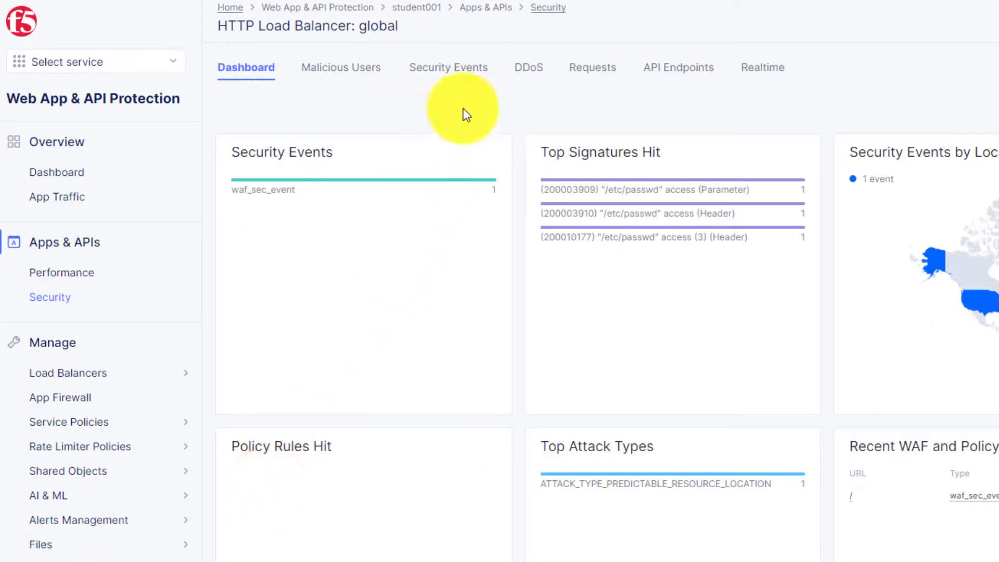
{"action": "left_click", "coordinate": [432, 74]}
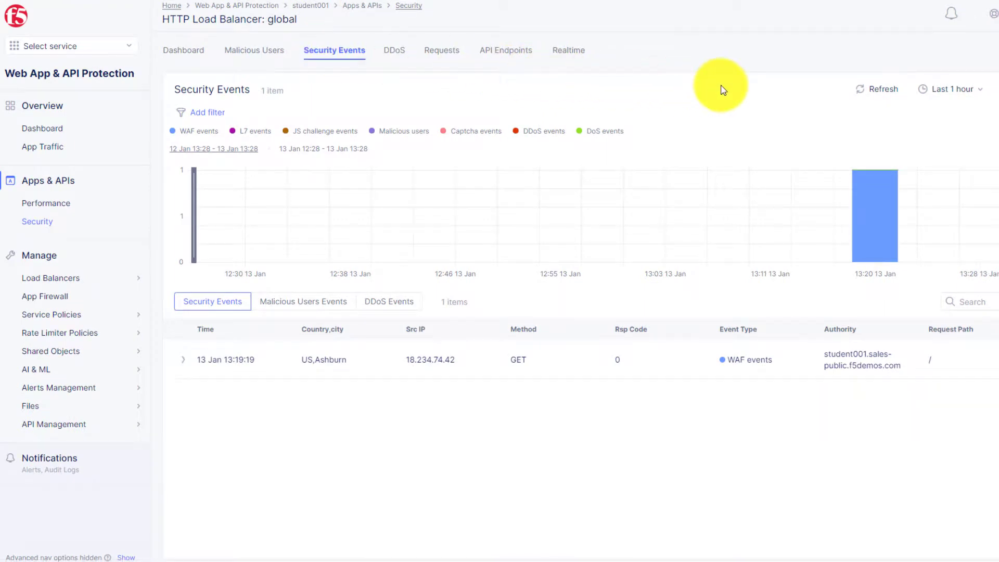
{"action": "left_click", "coordinate": [894, 94]}
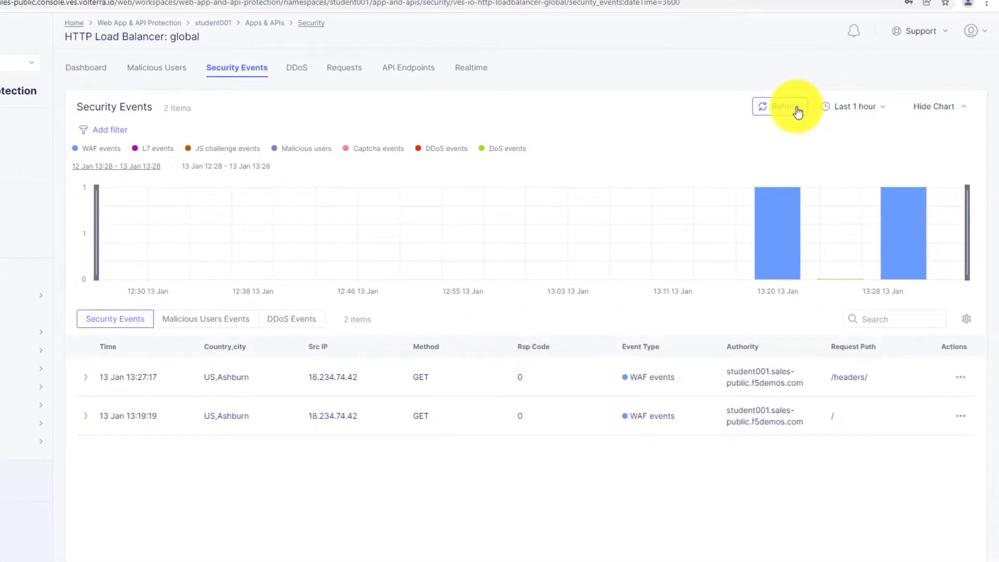
- Filter the security events by req_id In, using the copied support ID as a custom value
{"action": "left_click", "coordinate": [120, 131]}
{"action": "left_click", "coordinate": [130, 196]}
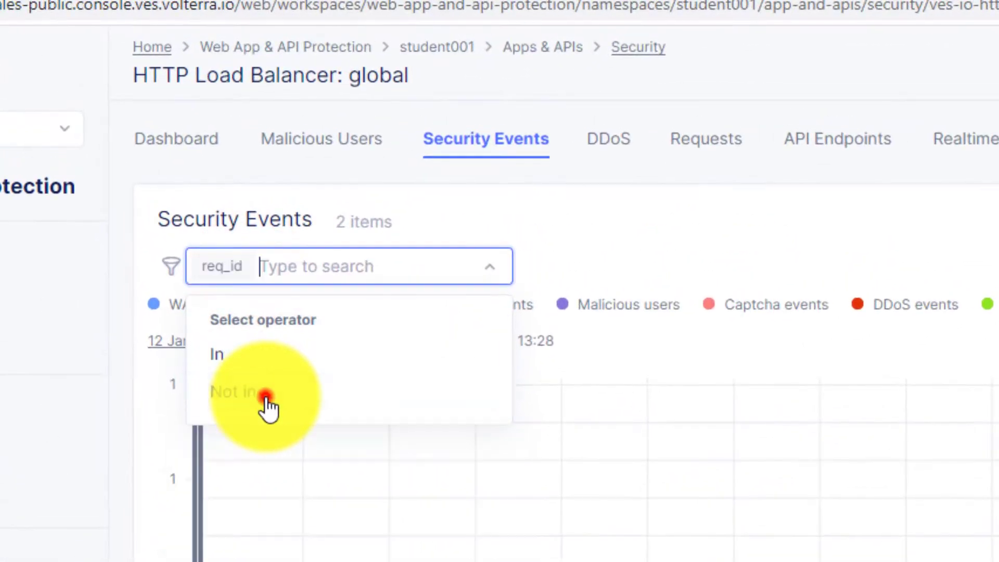
{"action": "left_click", "coordinate": [131, 197]}
{"action": "left_click", "coordinate": [295, 364]}
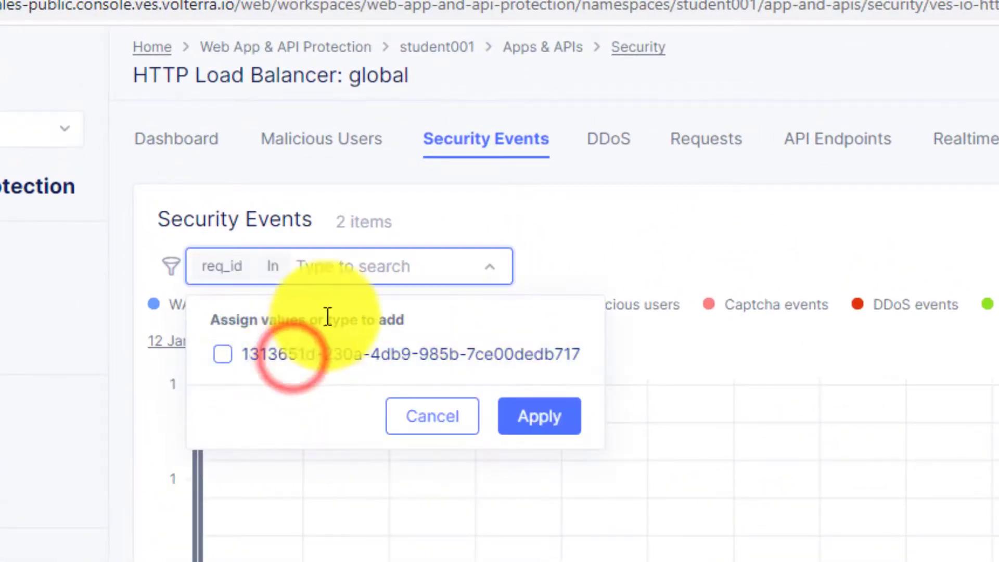
{"action": "right_click", "coordinate": [354, 268]}
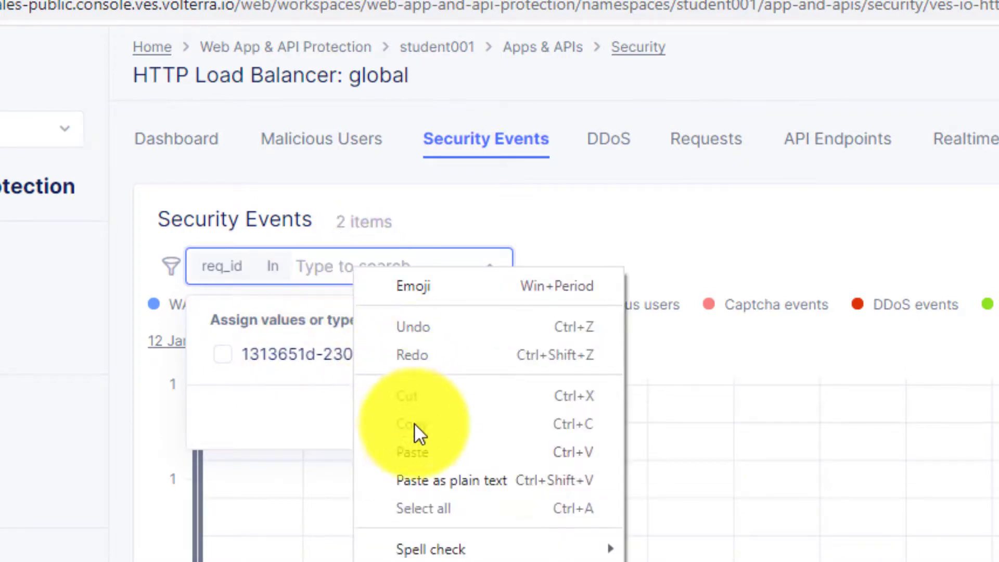
{"action": "left_click", "coordinate": [420, 449]}
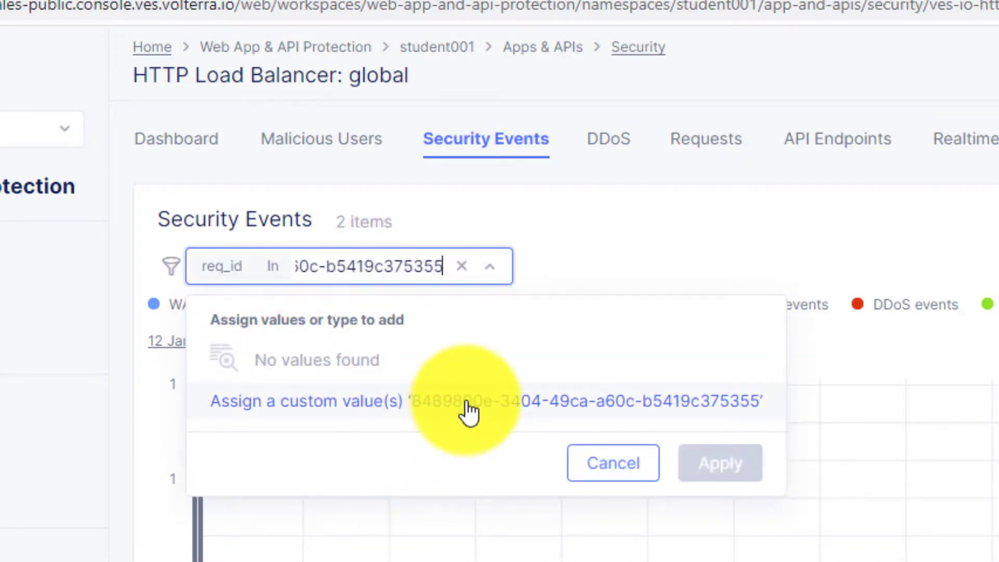
{"action": "left_click", "coordinate": [469, 411]}
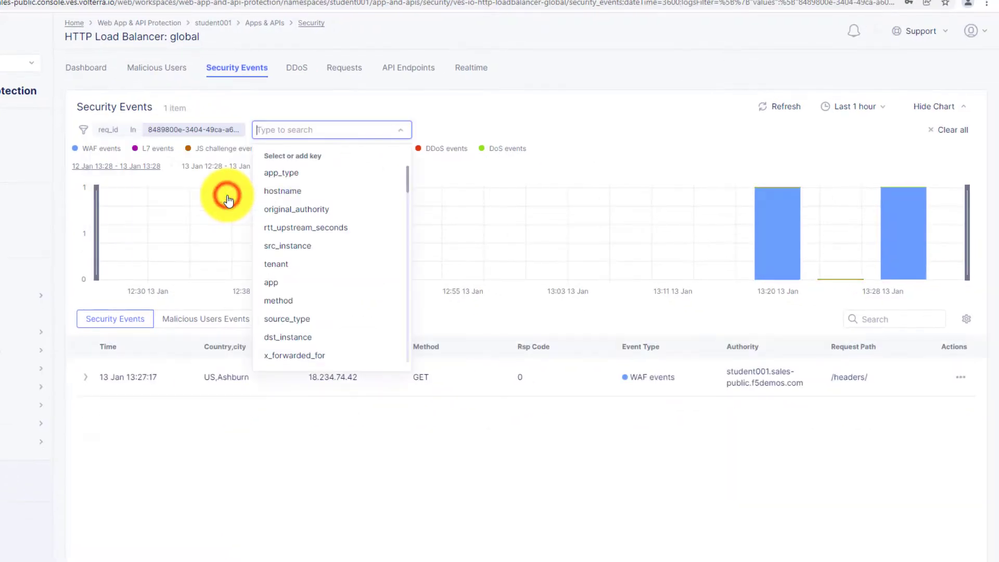
{"action": "left_click", "coordinate": [755, 457]}
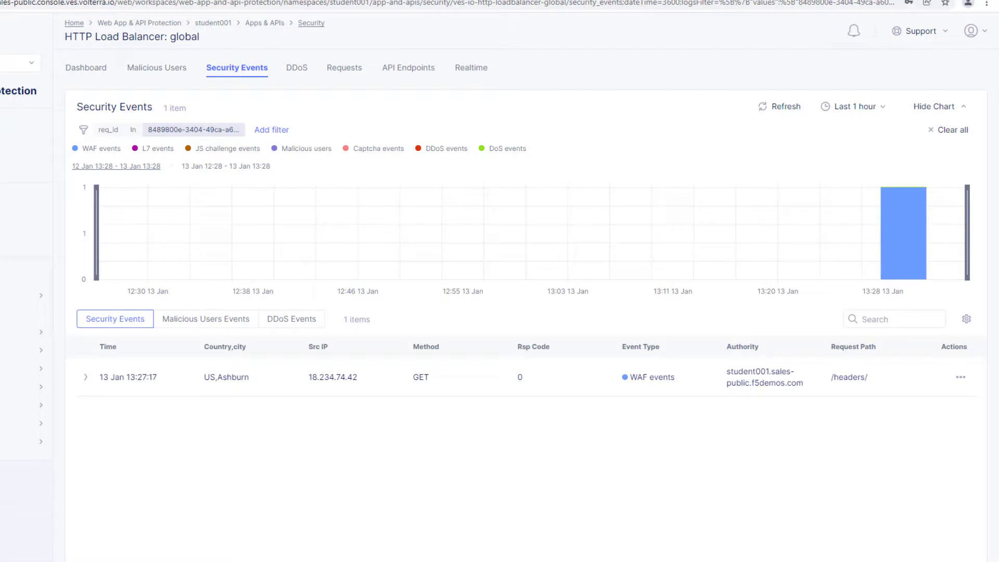
- Create a WAF exclusion rule from the filtered /headers/ event, apply it, and save the global load balancer
{"action": "left_click", "coordinate": [961, 376]}
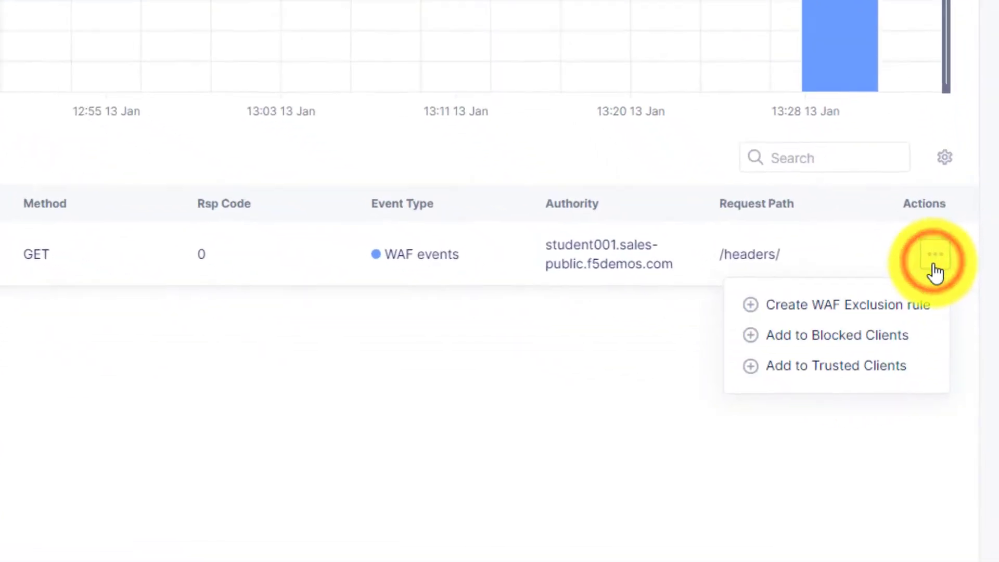
{"action": "left_click", "coordinate": [885, 301]}
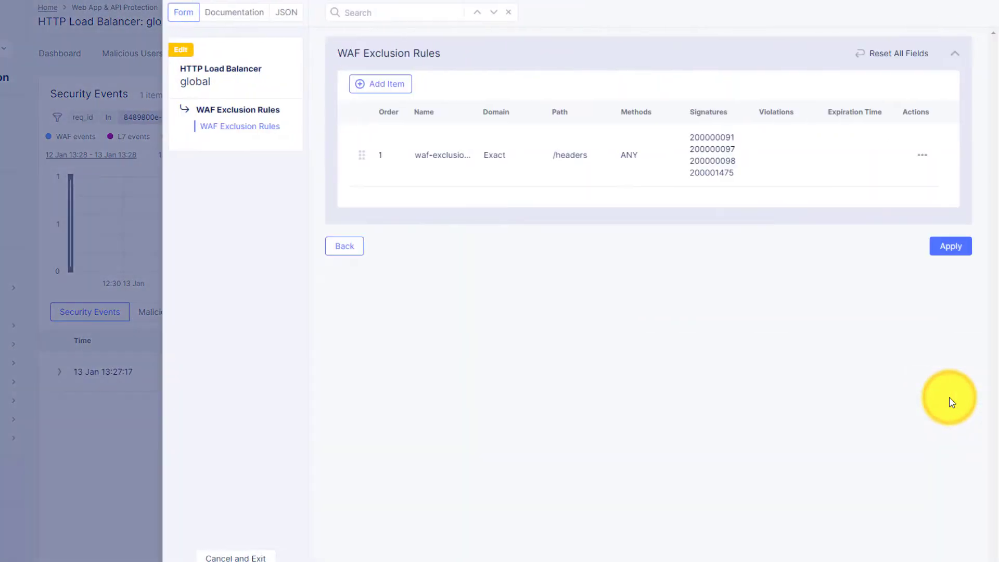
{"action": "left_click", "coordinate": [952, 247]}
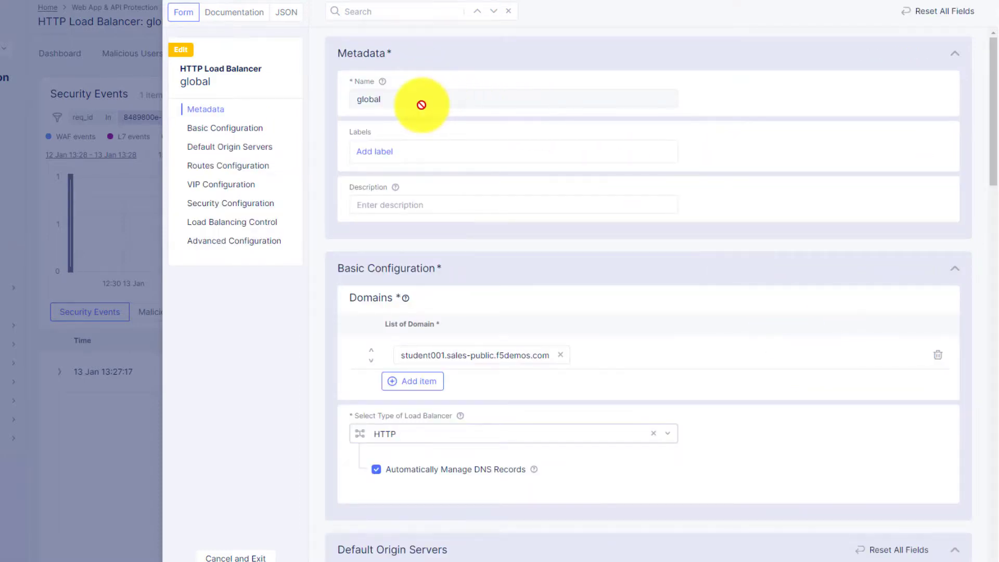
{"action": "scroll", "coordinate": [734, 354], "scroll_direction": "down", "scroll_amount": 1}
{"action": "scroll", "coordinate": [738, 362], "scroll_direction": "down", "scroll_amount": 10}
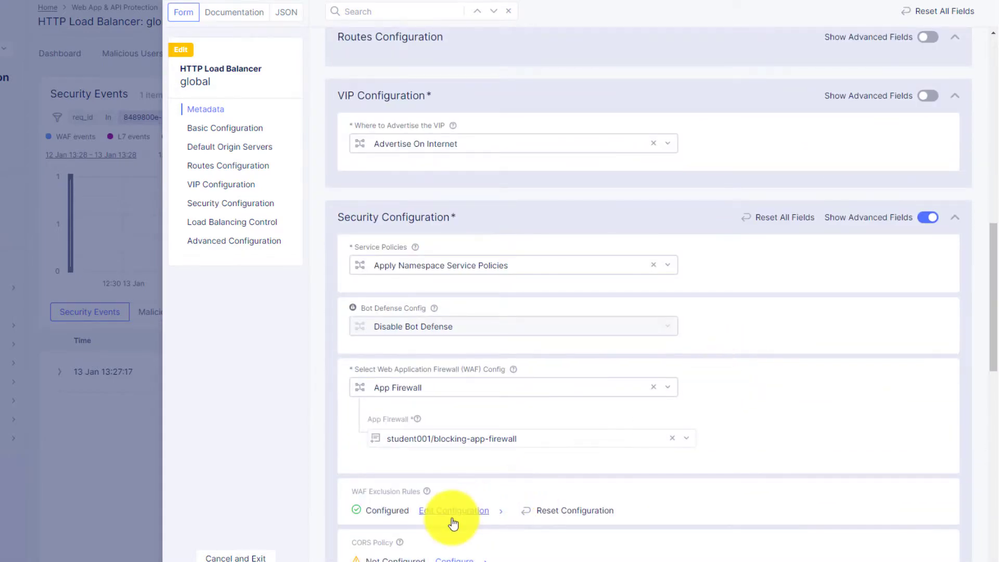
{"action": "scroll", "coordinate": [453, 523], "scroll_direction": "down", "scroll_amount": 10}
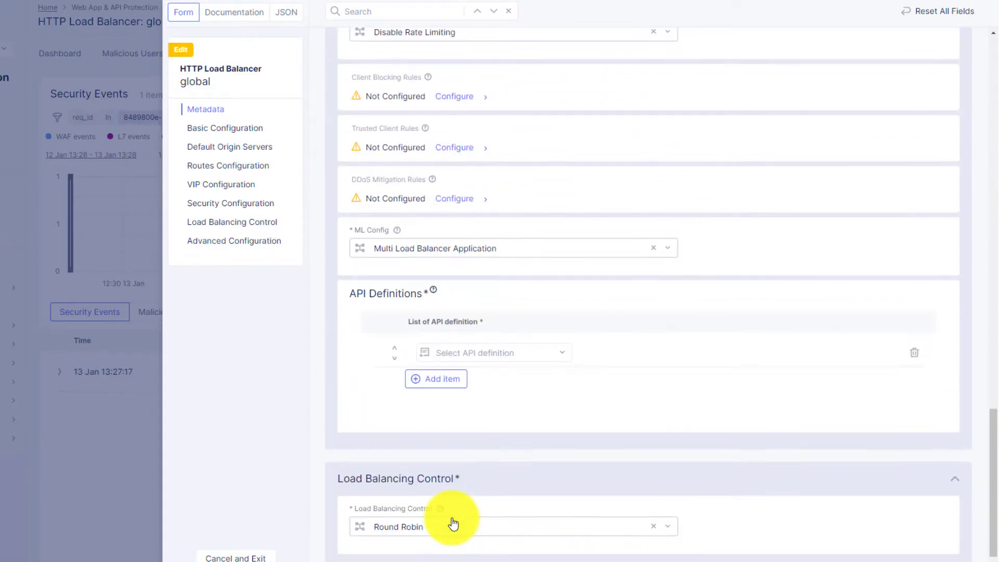
{"action": "scroll", "coordinate": [448, 521], "scroll_direction": "down", "scroll_amount": 2}
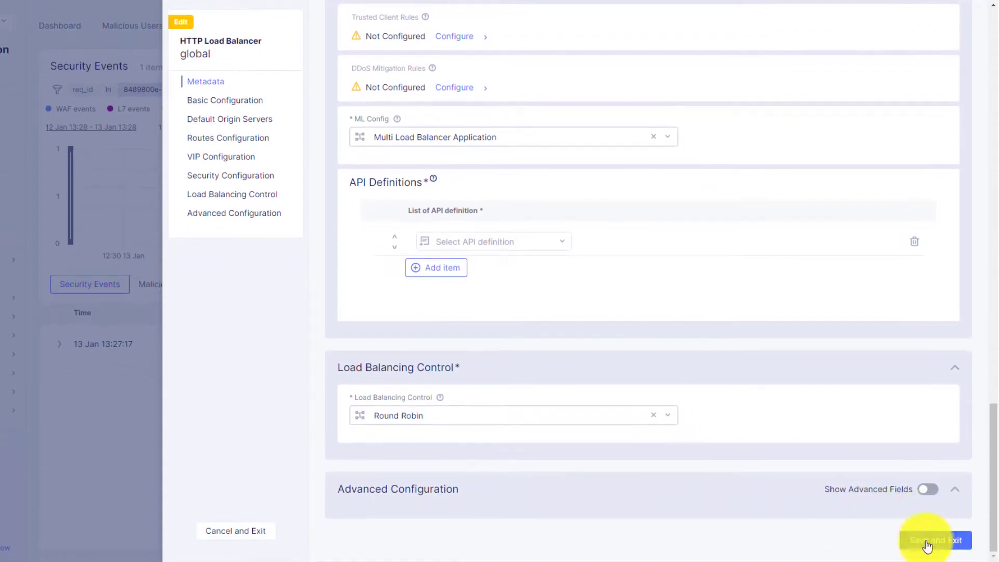
{"action": "left_click", "coordinate": [927, 546]}
{"action": "left_click", "coordinate": [927, 546]}
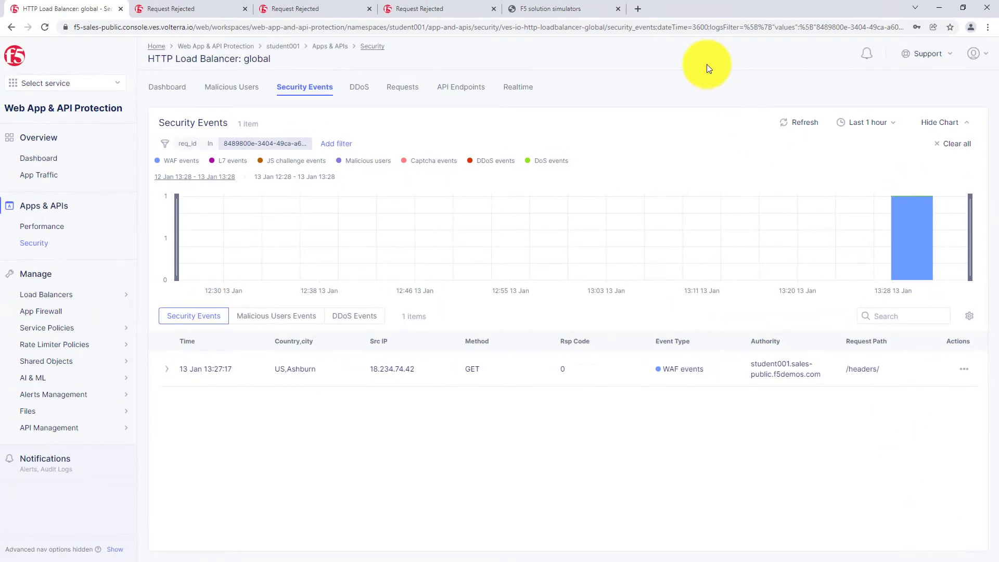
- Resend the rejected /headers/ script-injection request on student001.sales-public.f5demos.com to test the WAF exclusion rule
{"action": "left_click", "coordinate": [196, 13]}
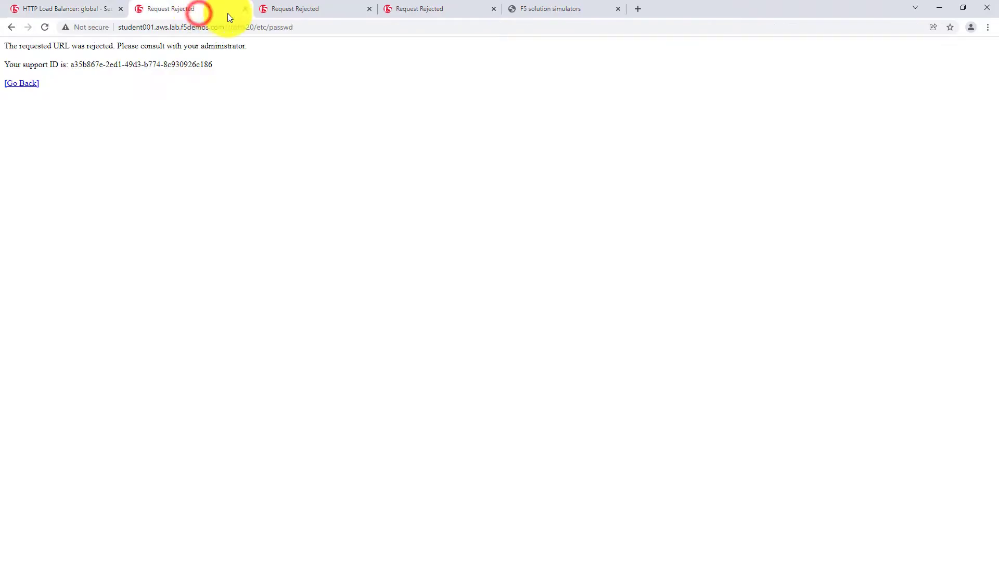
{"action": "left_click", "coordinate": [298, 13]}
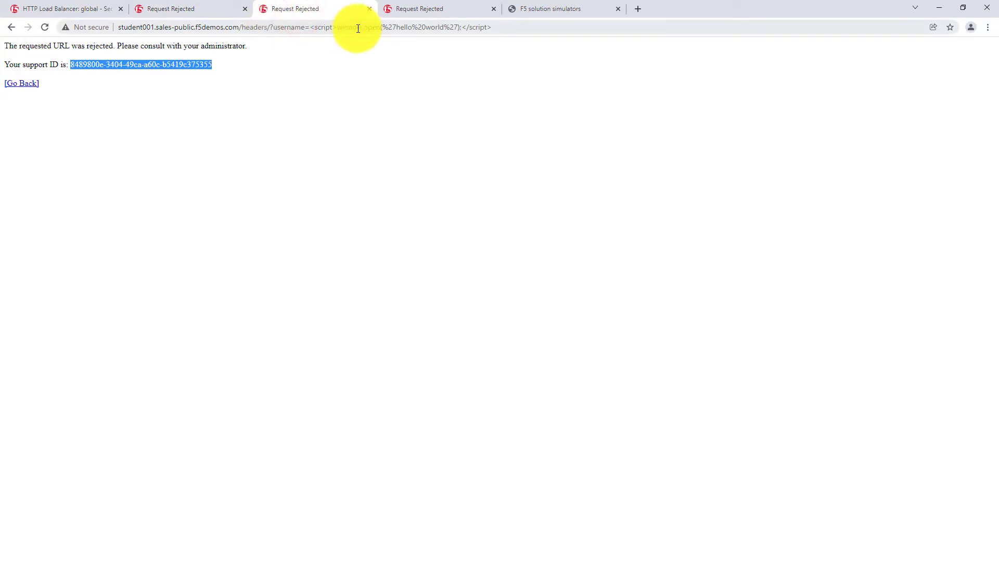
{"action": "left_click", "coordinate": [44, 26]}
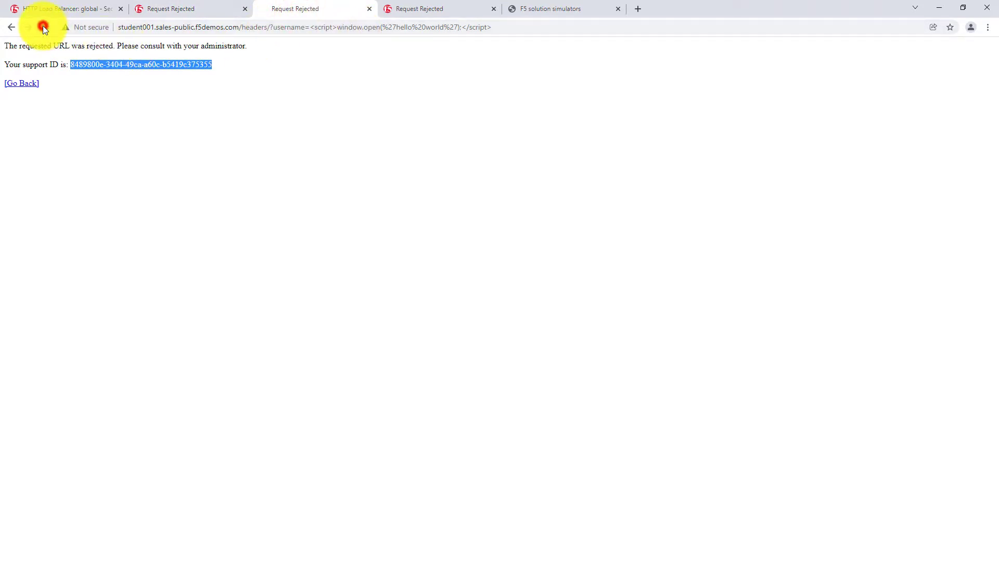
- Refresh the global load balancer's request log in the console and examine the newest /headers/ request's details, including its policy hits
{"action": "key", "text": "ctrl+1"}
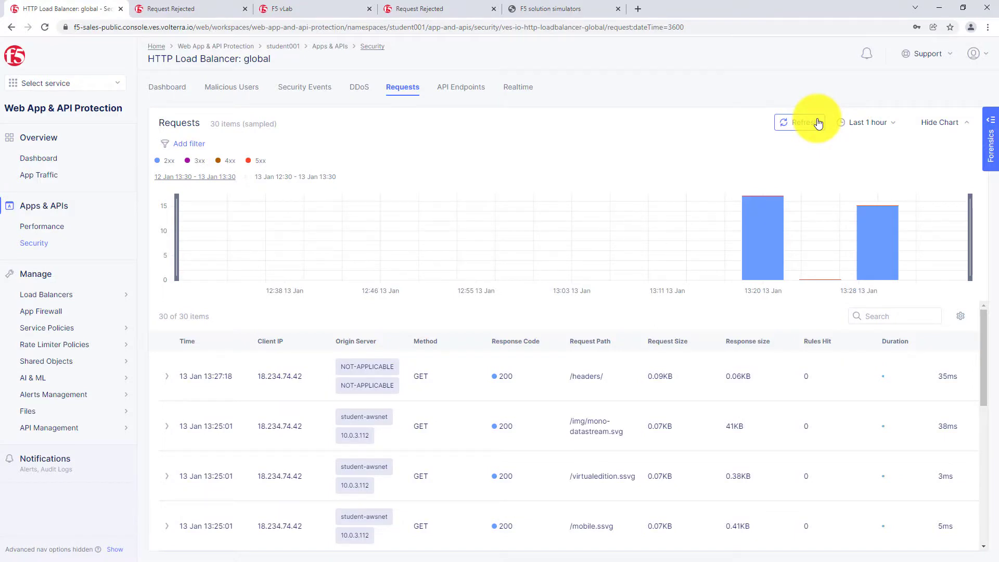
{"action": "left_click", "coordinate": [818, 123]}
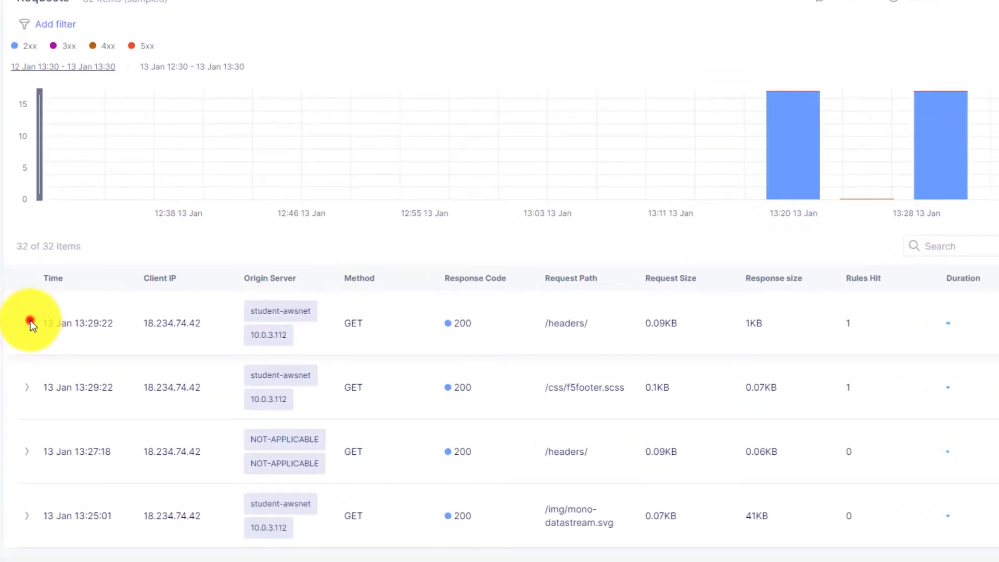
{"action": "left_click", "coordinate": [30, 320]}
{"action": "scroll", "coordinate": [267, 413], "scroll_direction": "down", "scroll_amount": 8}
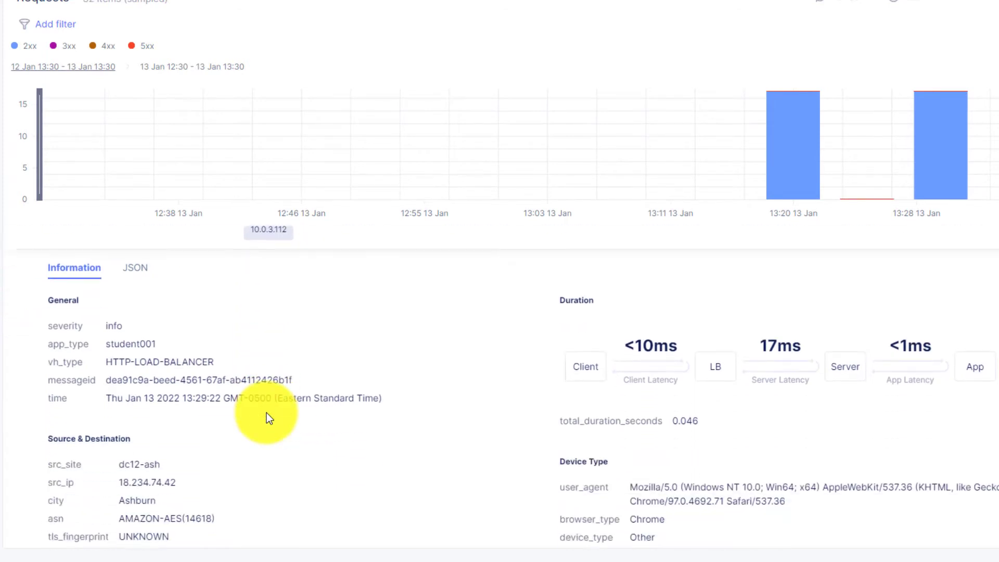
{"action": "scroll", "coordinate": [267, 413], "scroll_direction": "down", "scroll_amount": 3}
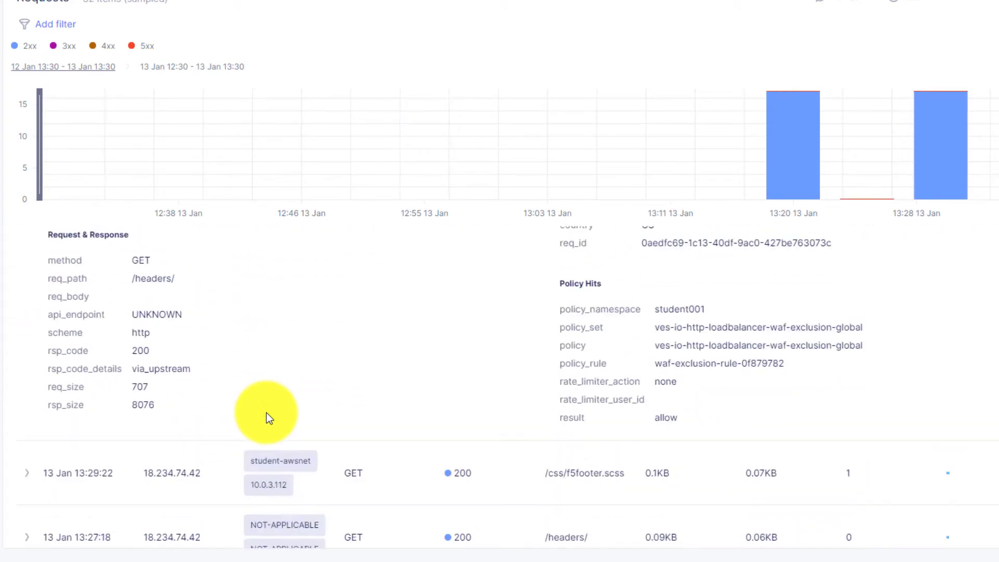